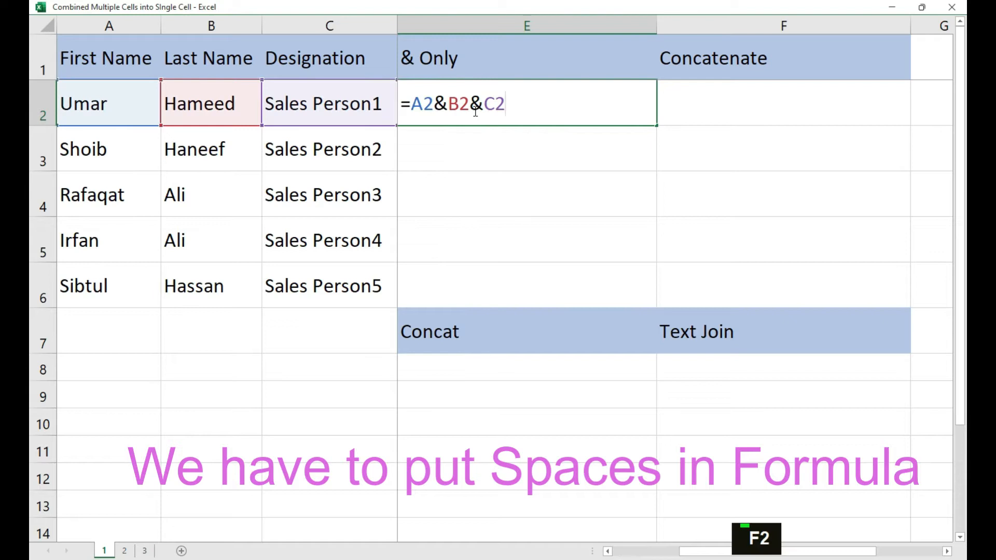
Add space separators to the formula in E2, making it =A2&" "&B2&" "&C2, and fill it down to E6.
click(448, 103)
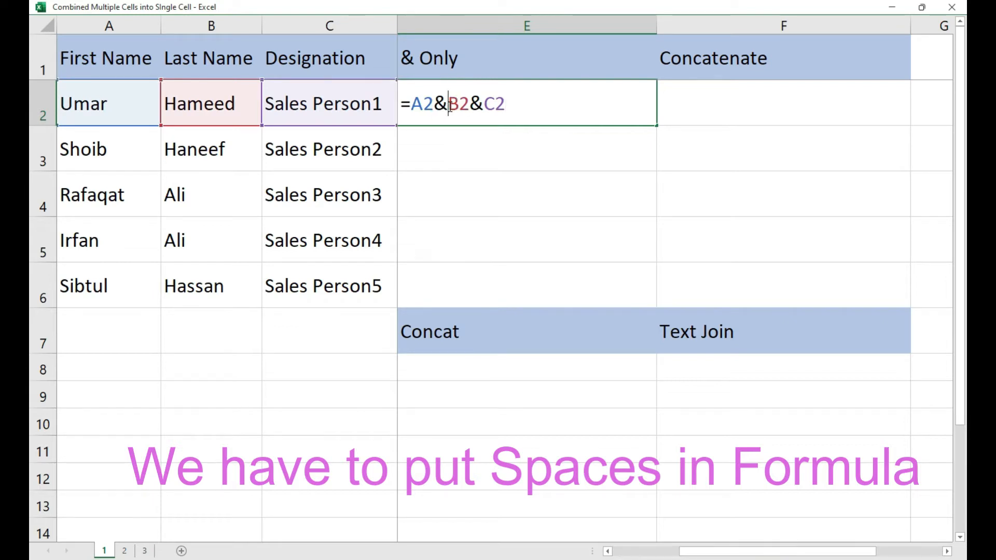
key(shift)
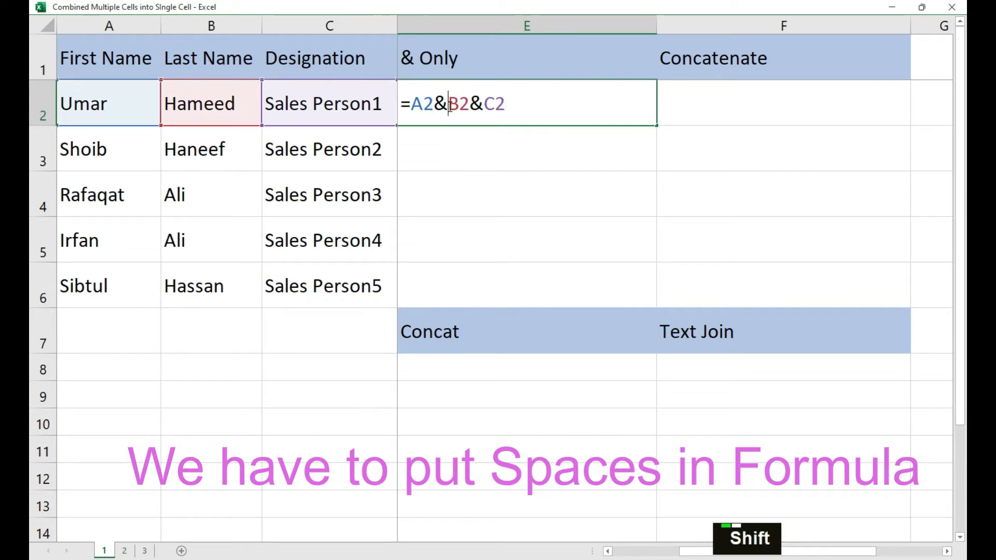
text(" ")
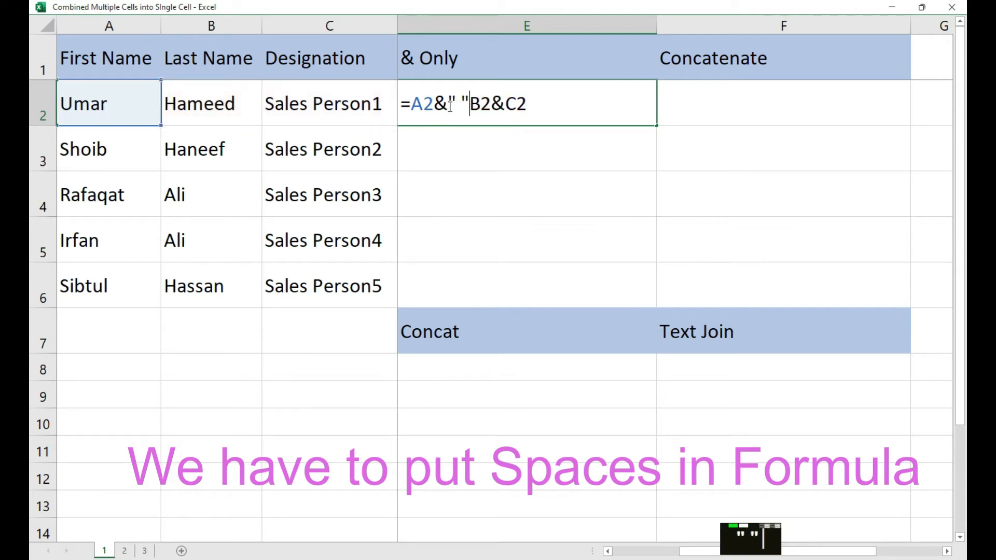
text(&)
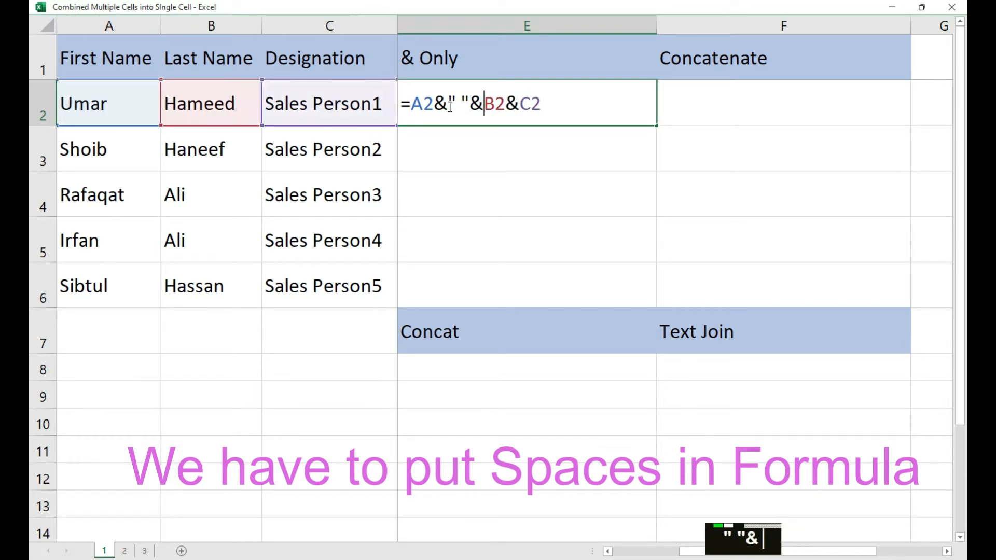
key(Right)
key(Right)
text(" ")
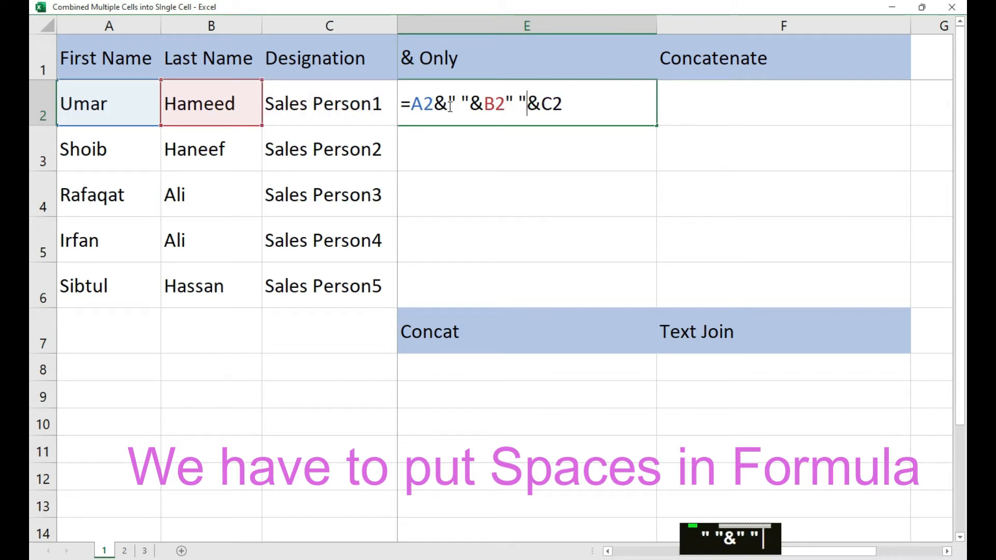
click(502, 104)
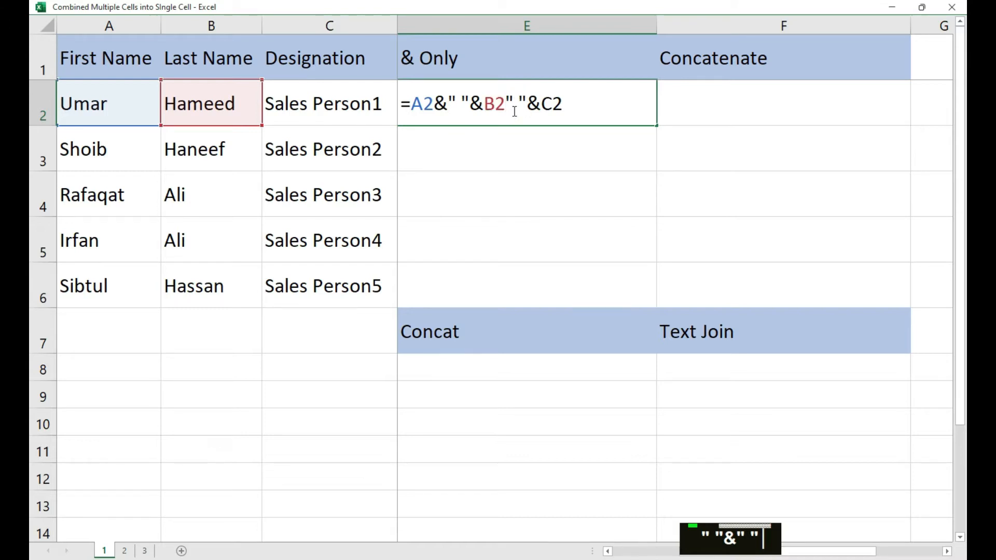
text(&)
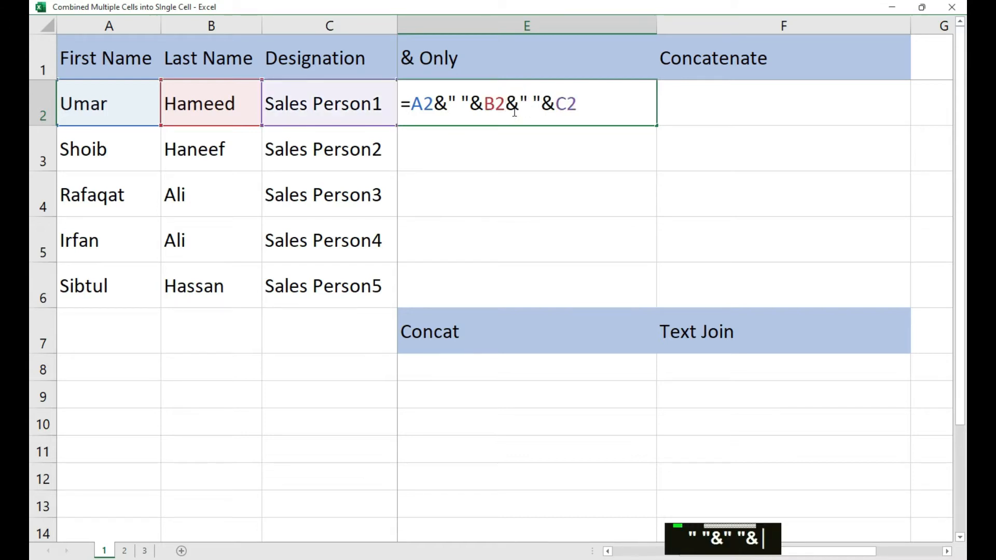
key(Return)
click(433, 106)
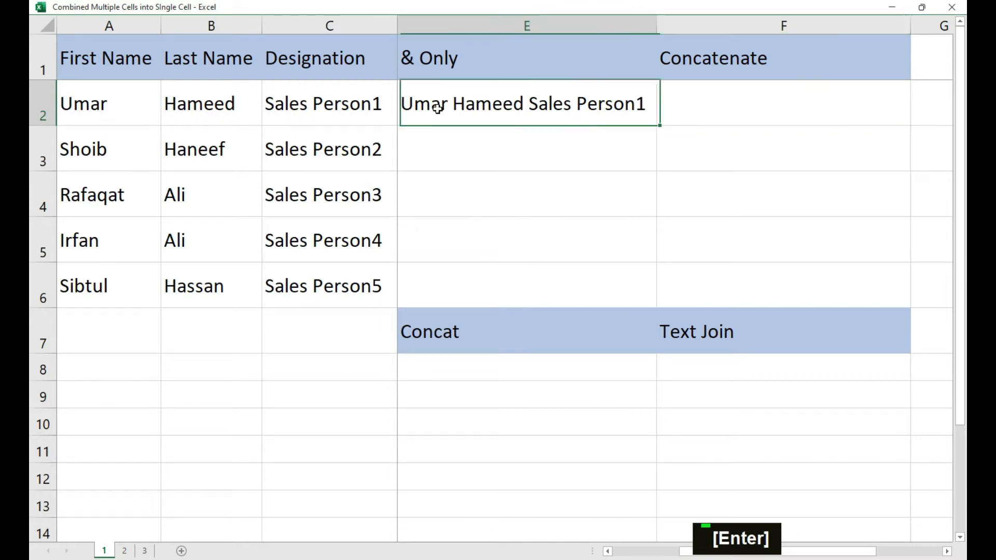
drag(662, 127, 630, 291)
Enter =CONCATENATE(A2,B2,C2) in F2 under the Concatenate heading.
click(727, 105)
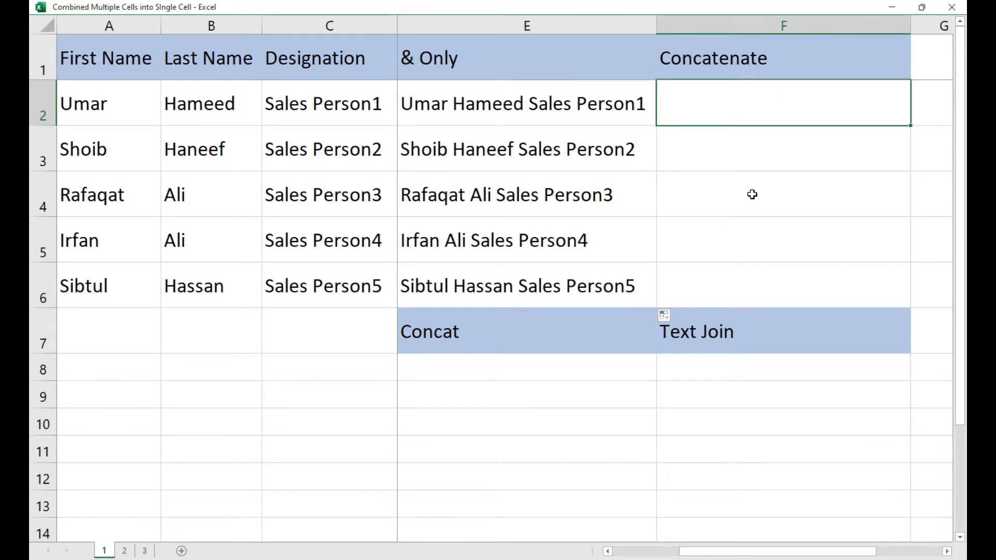
text(=Con)
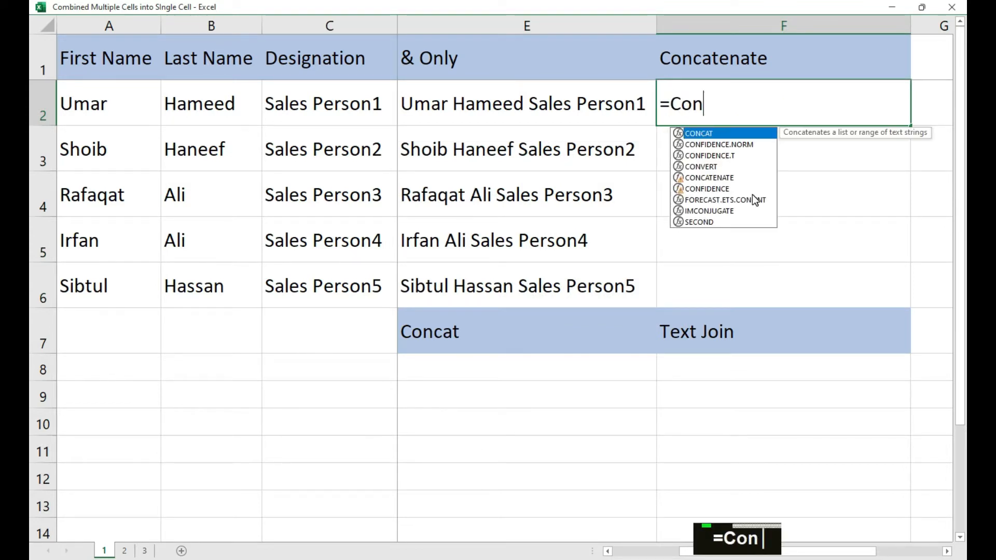
text(t)
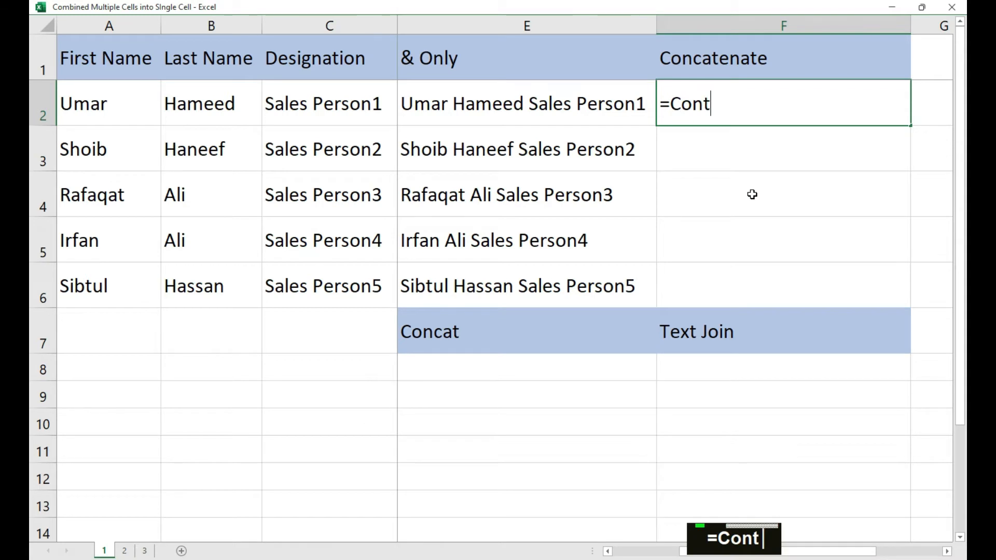
text(a)
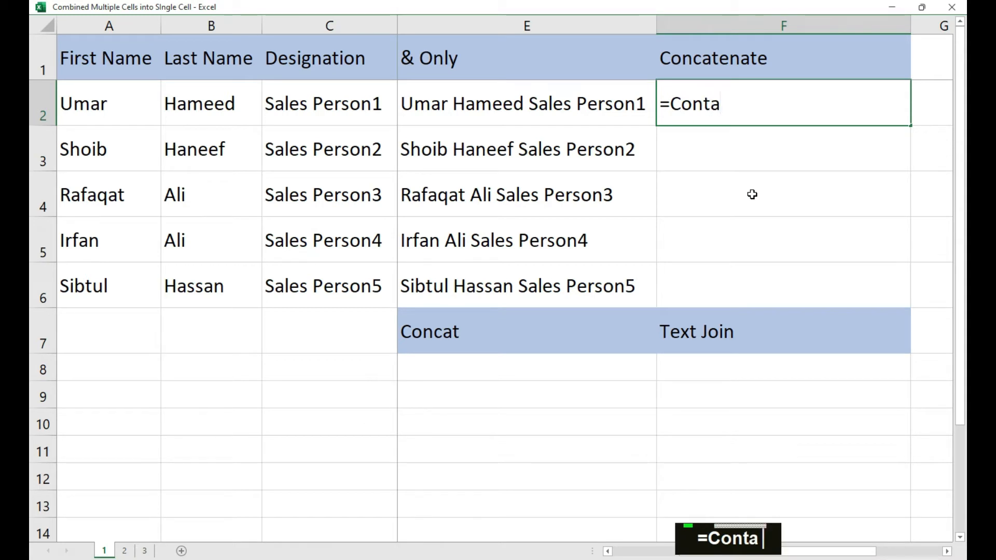
key(BackSpace)
key(BackSpace)
text(c)
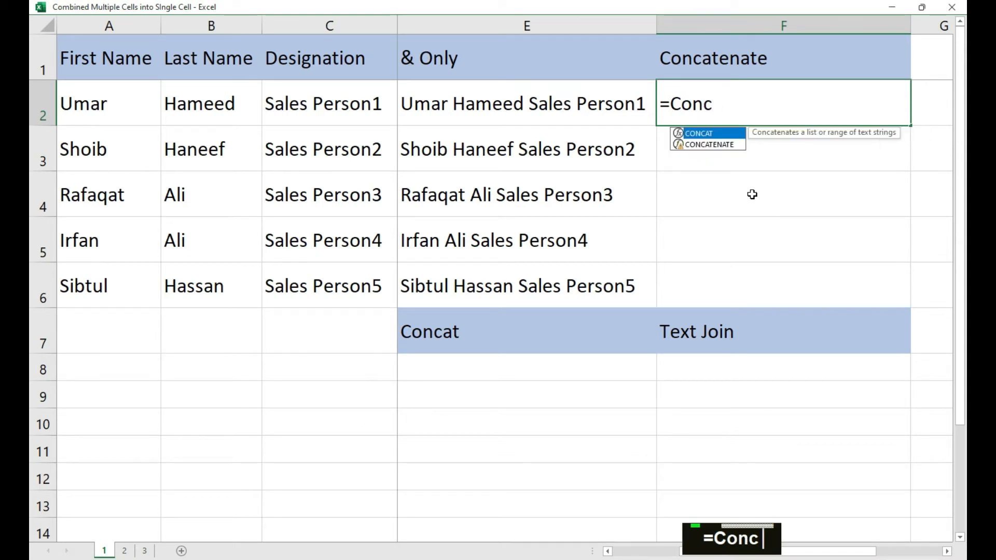
key(Down)
key(Tab)
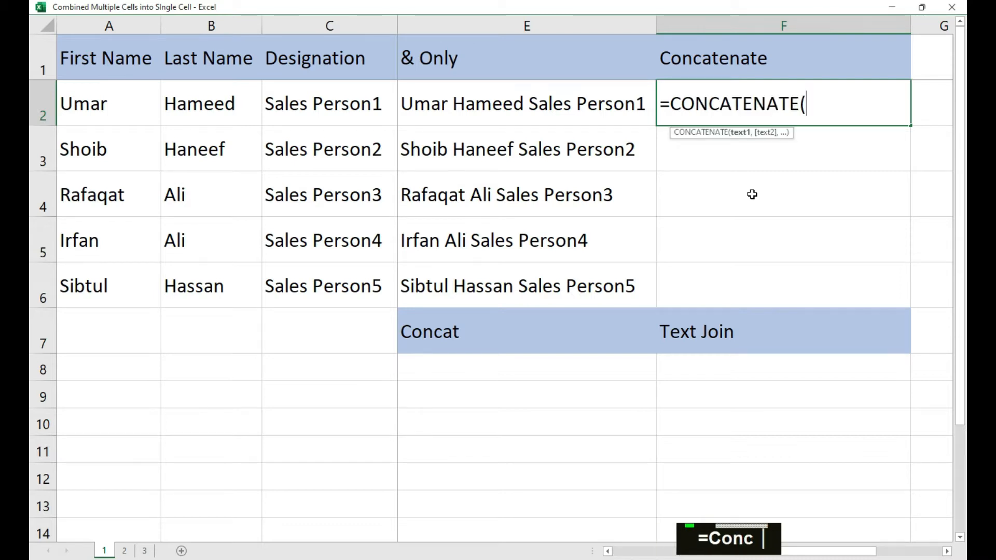
click(119, 100)
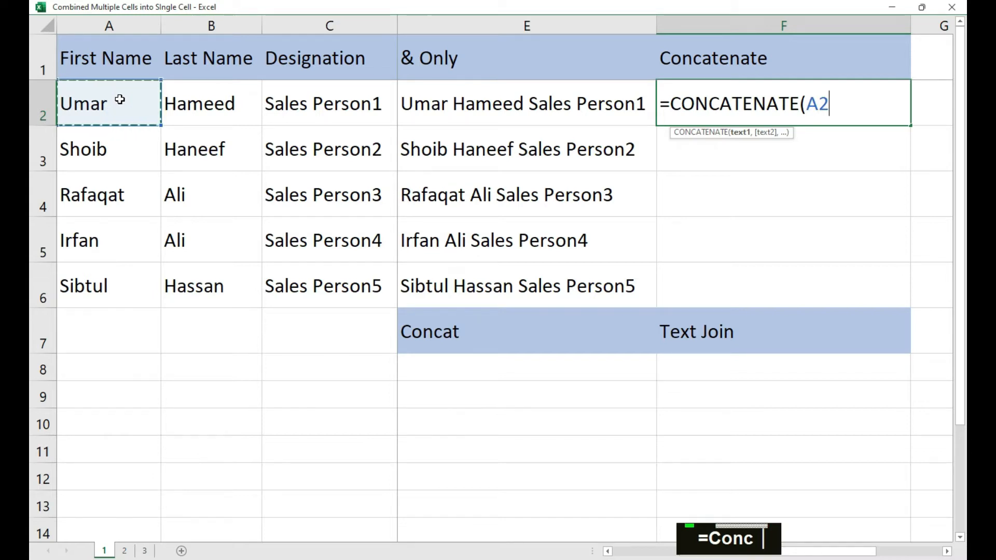
text(,)
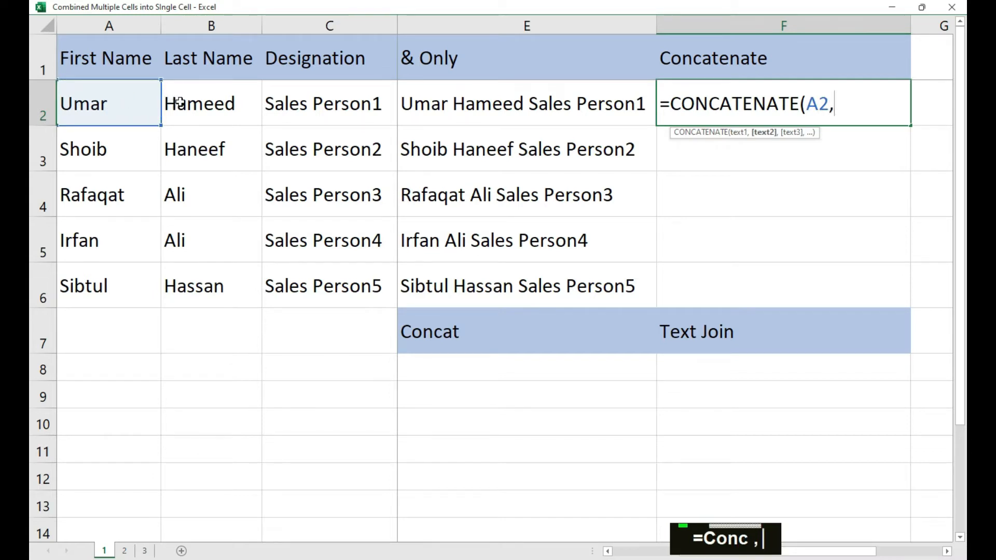
click(179, 102)
text(,)
click(283, 106)
key(Return)
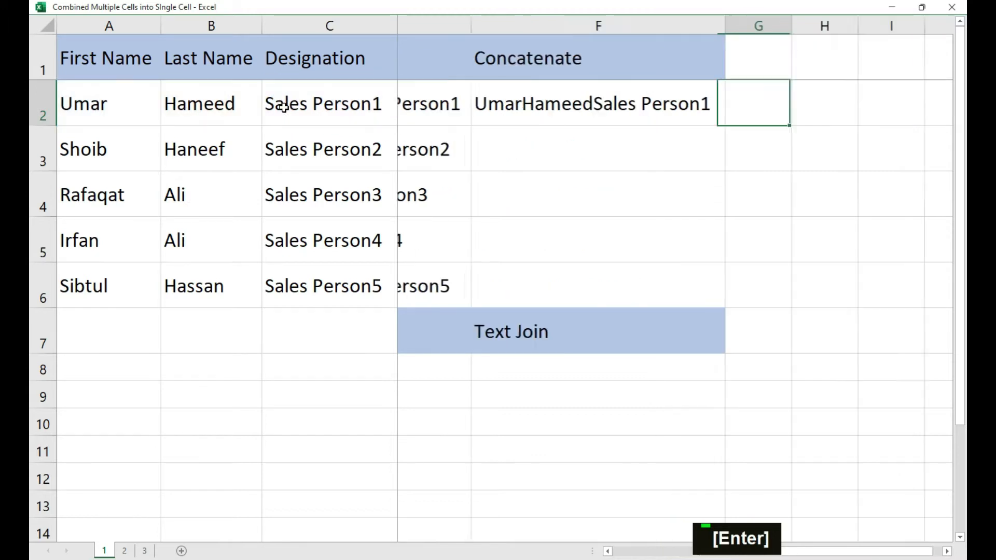
Revise the formula in F2 to =CONCATENATE(A2," ",B2," ",C2) and fill it down to F6.
key(F2)
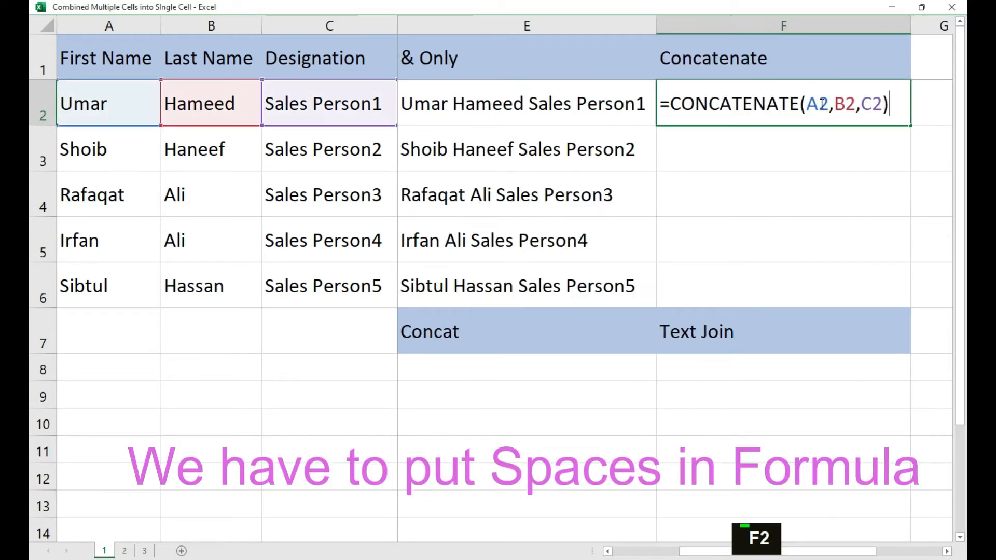
click(834, 110)
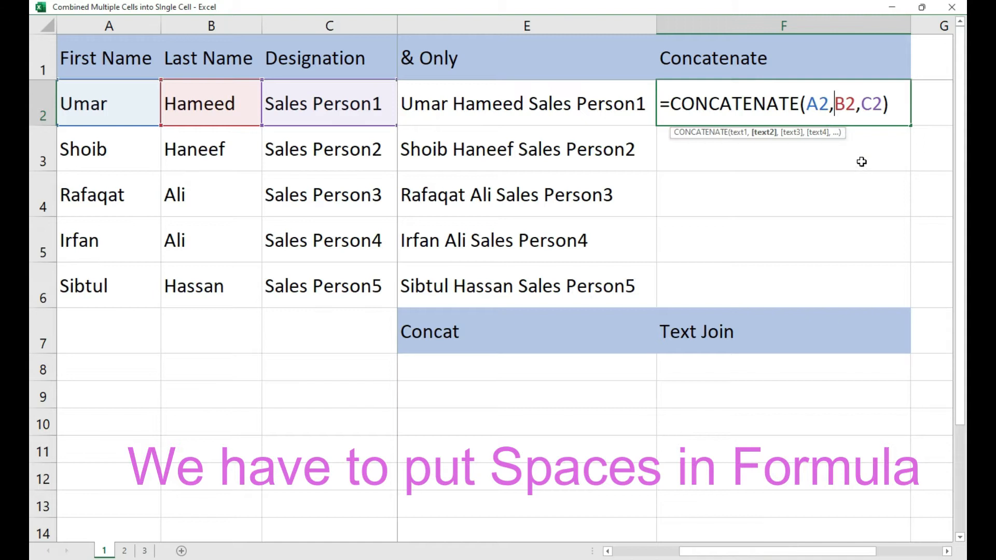
text(")
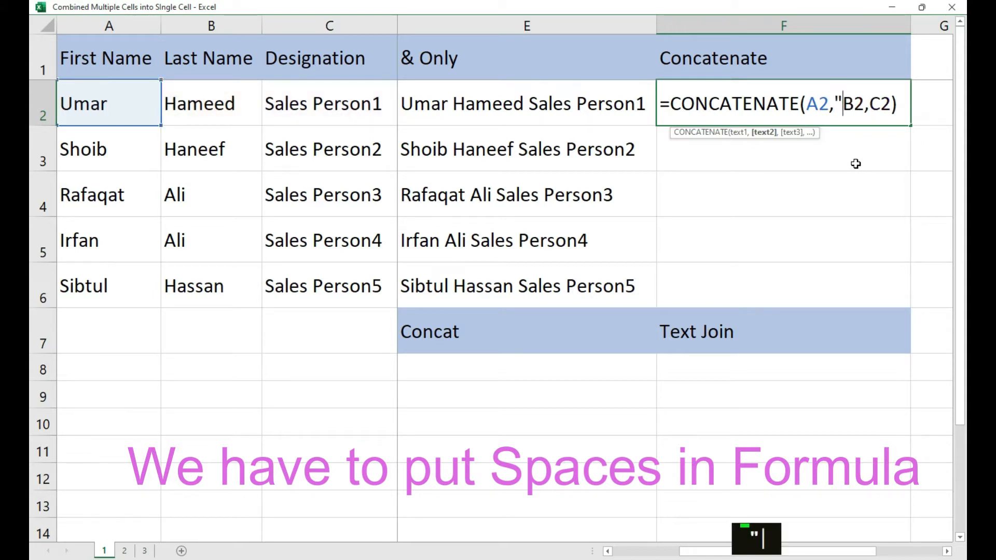
text( ")
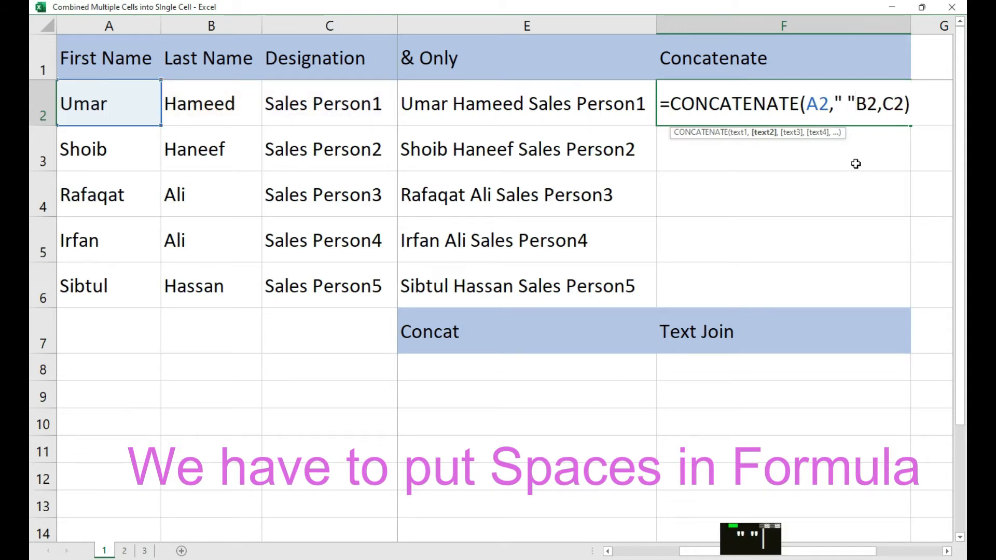
text(,)
key(Right)
key(Right)
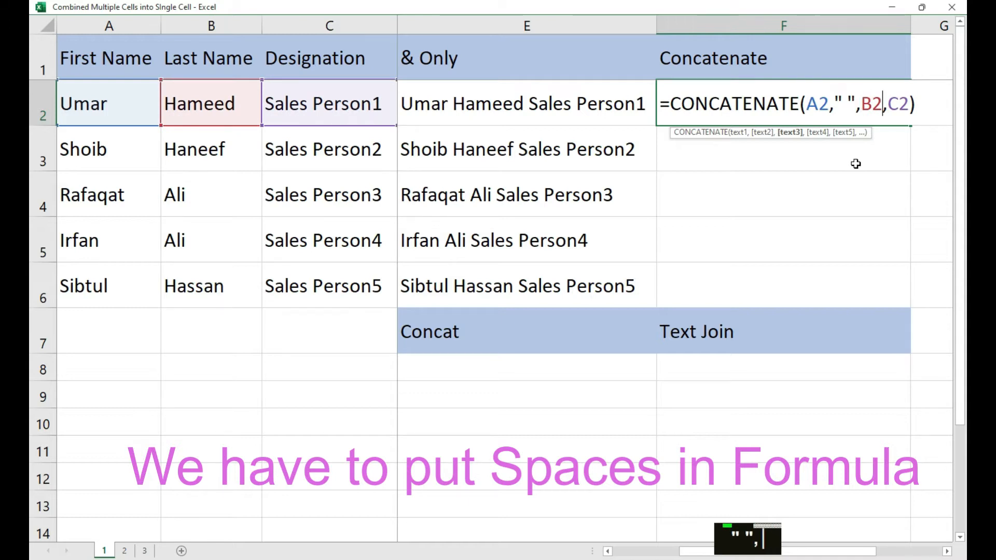
text(,")
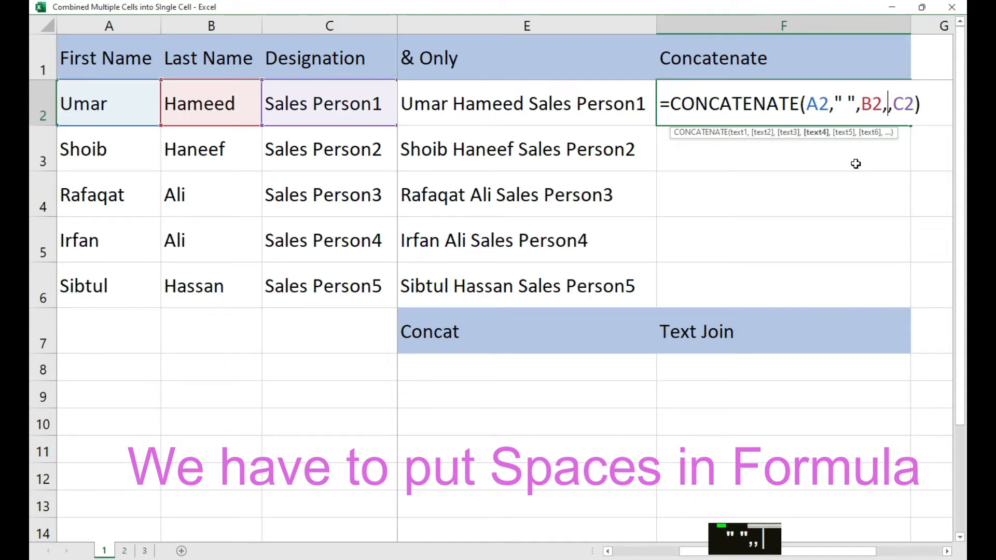
text( ")
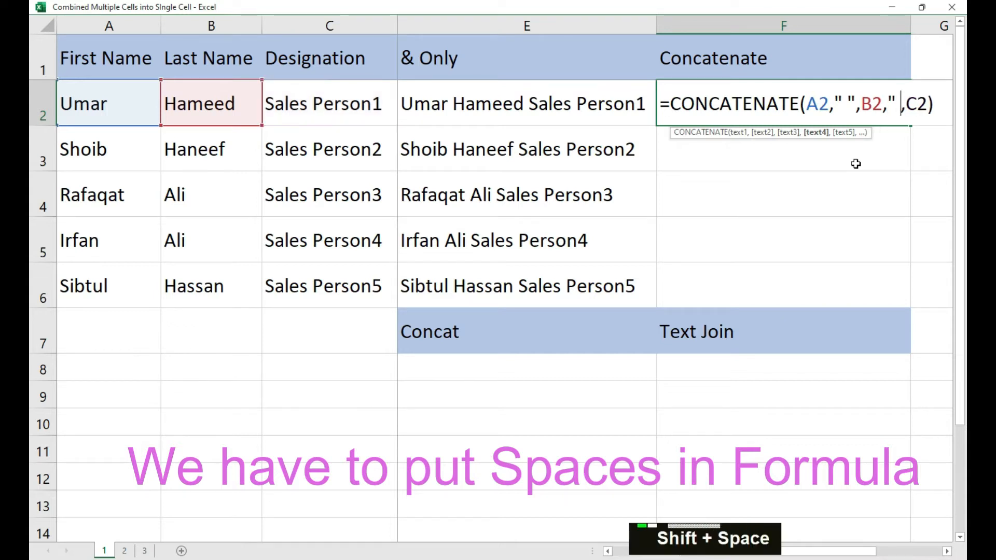
key(Return)
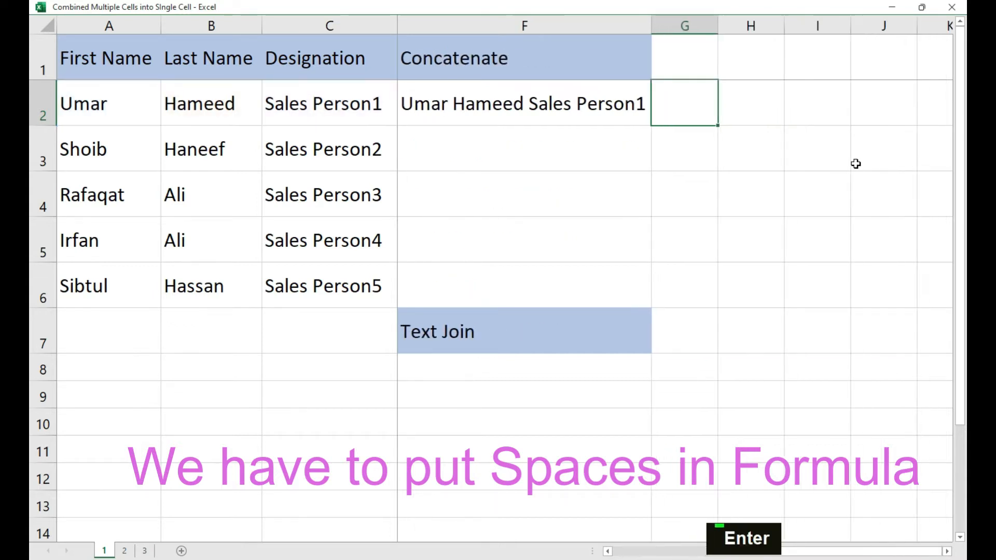
key(Left)
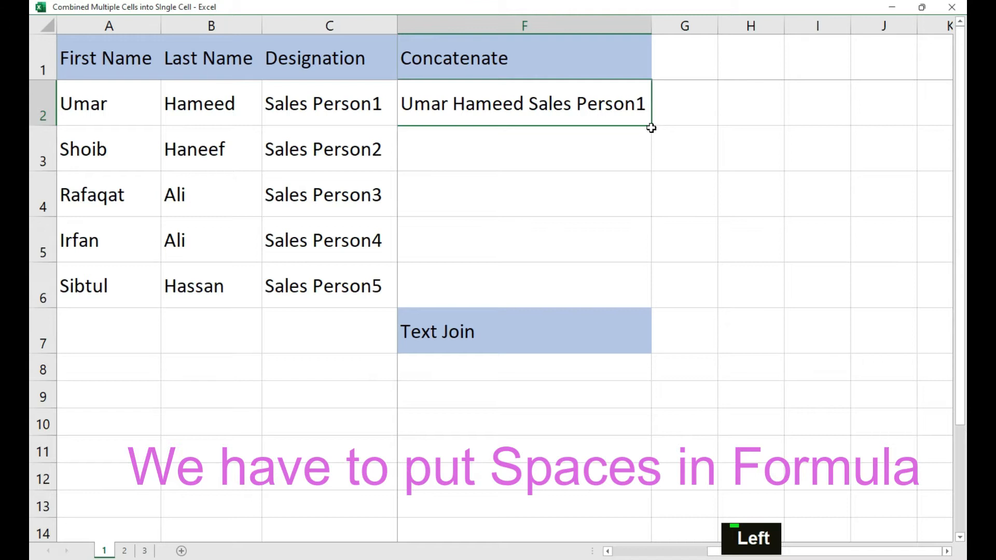
drag(652, 125, 639, 289)
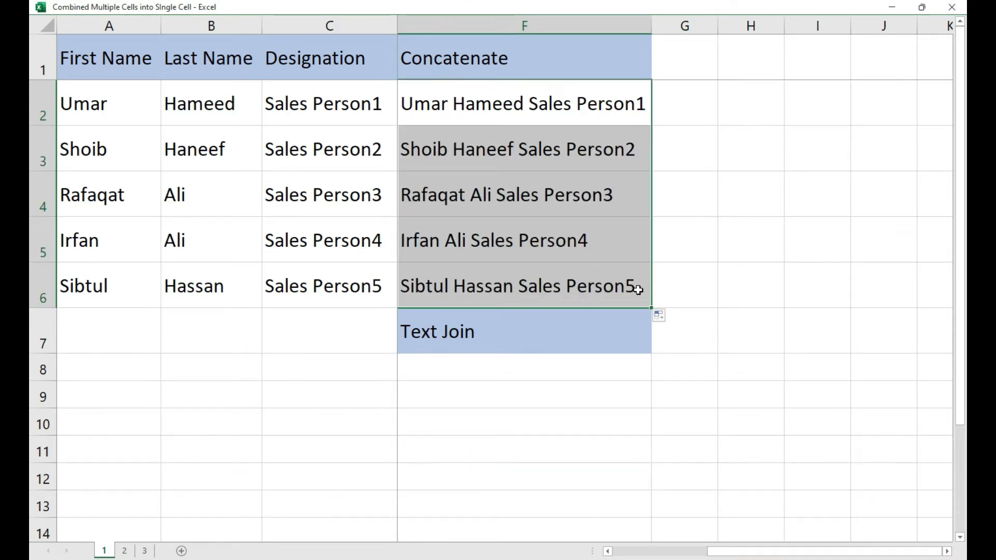
Enter =CONCAT(A2:C2&" ") in E8 under the Concat heading.
key(Home)
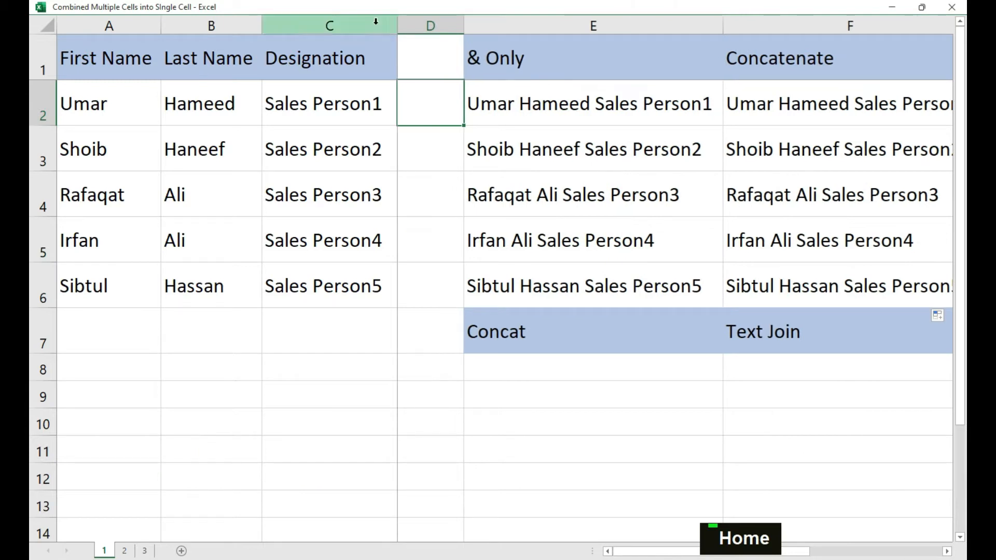
click(565, 369)
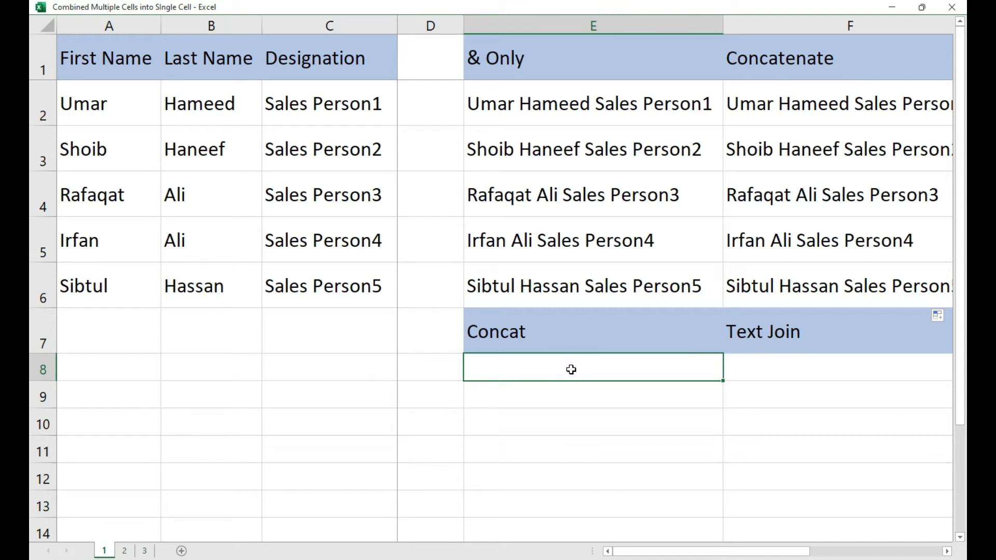
text(=C)
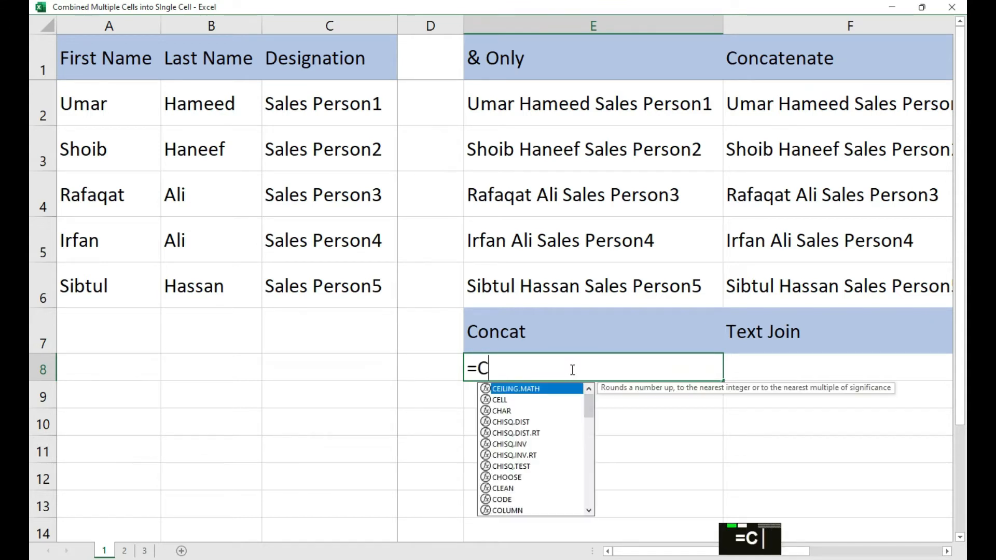
text(ont)
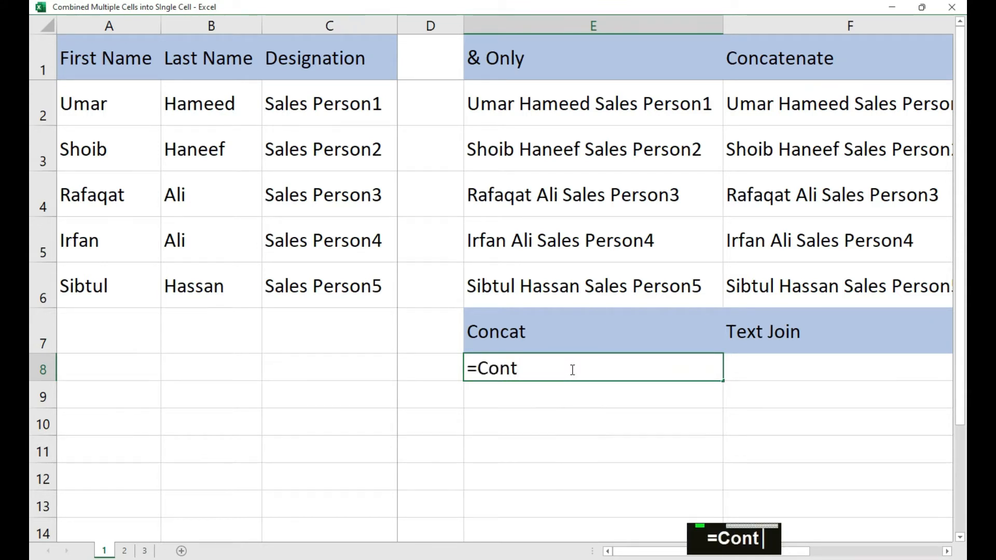
key(BackSpace)
text(cat)
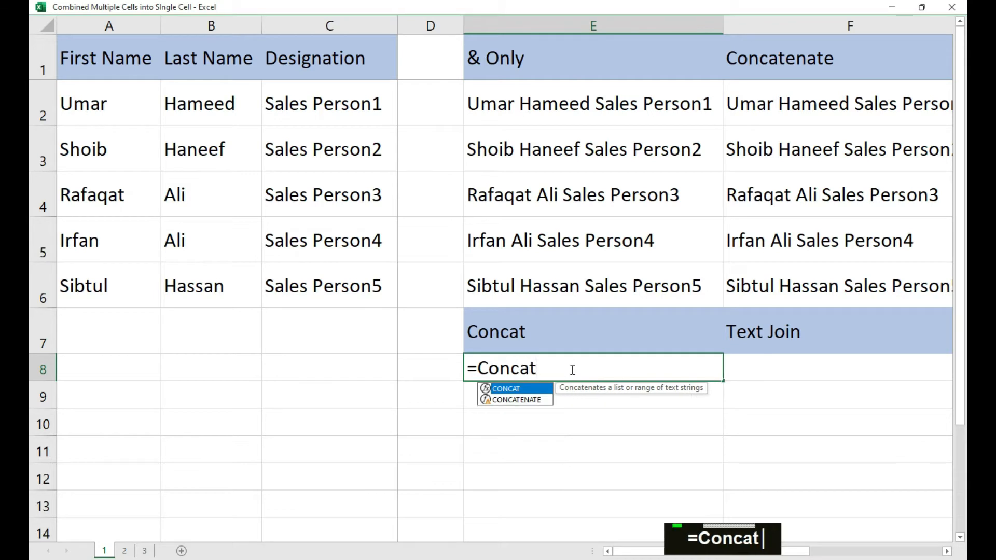
text(()
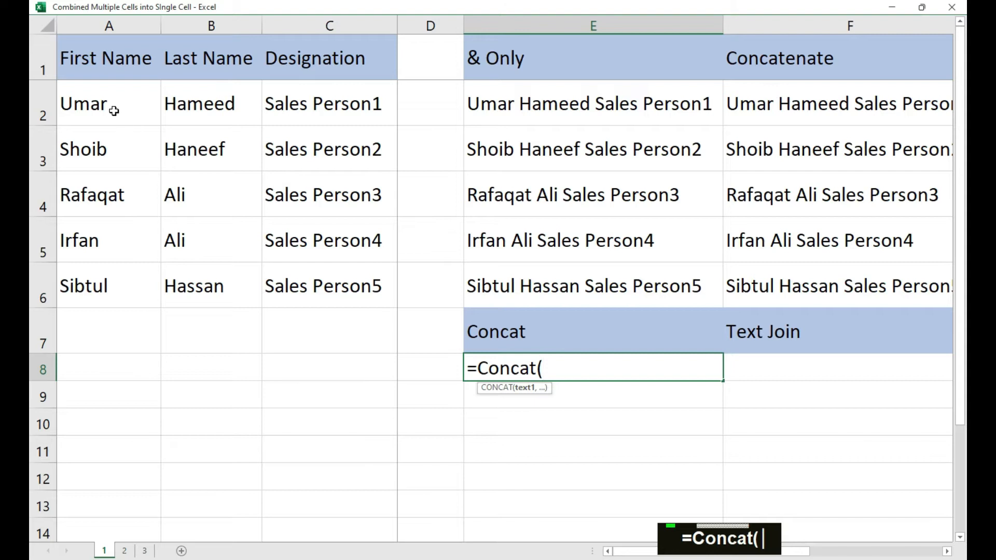
drag(112, 109, 296, 109)
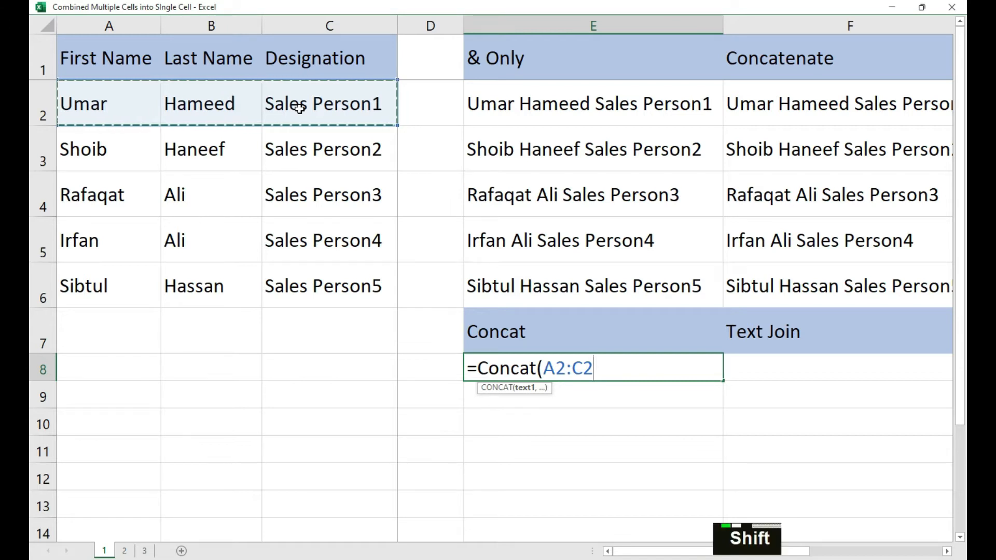
text(&)
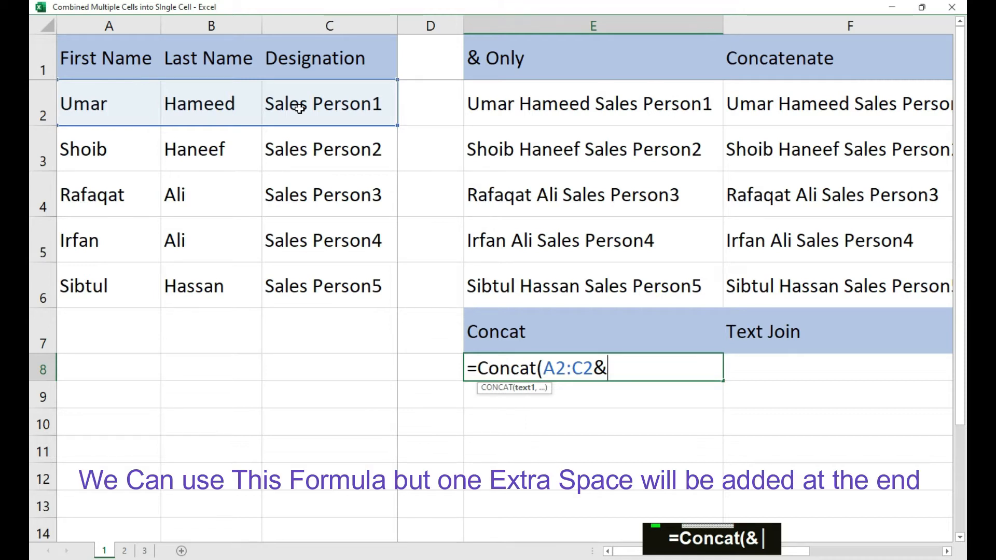
text(")
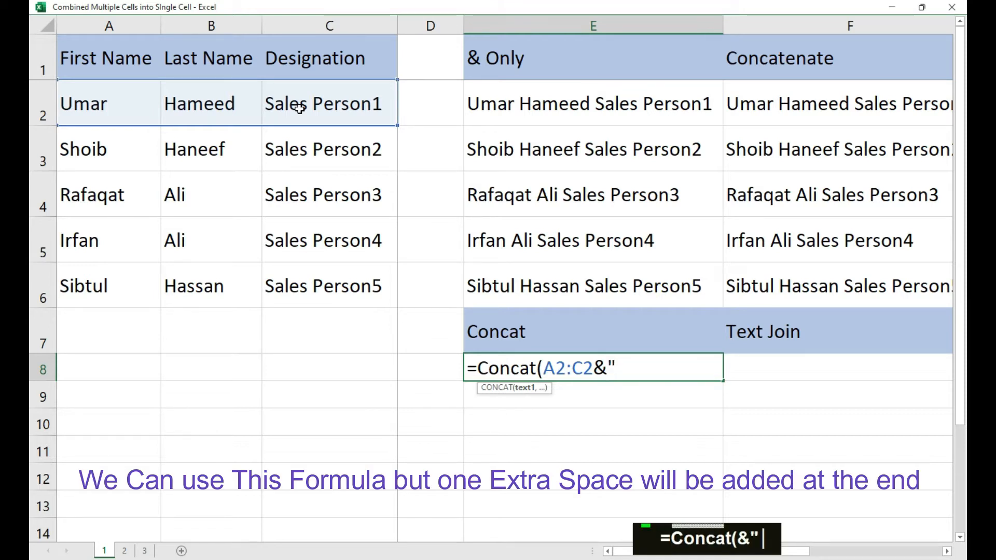
text( ")
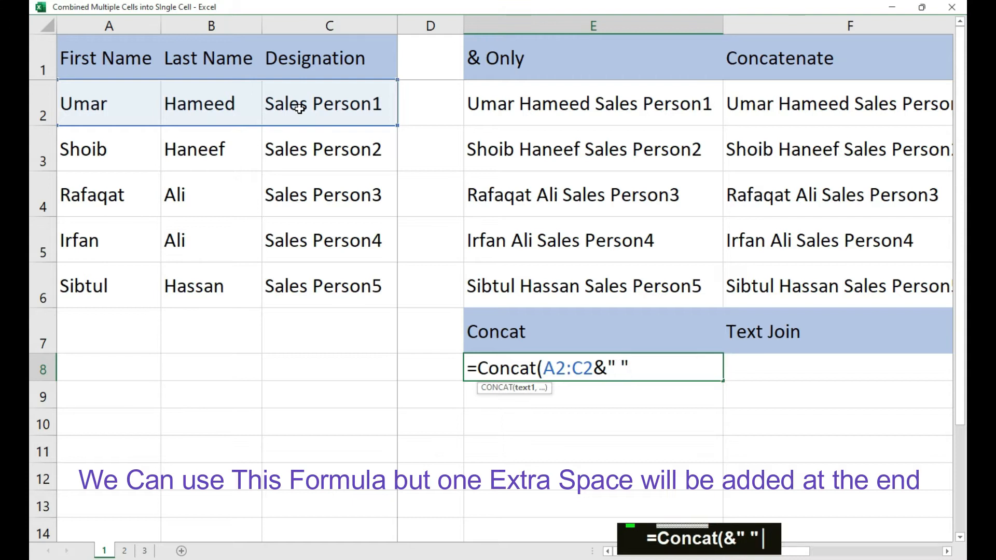
text())
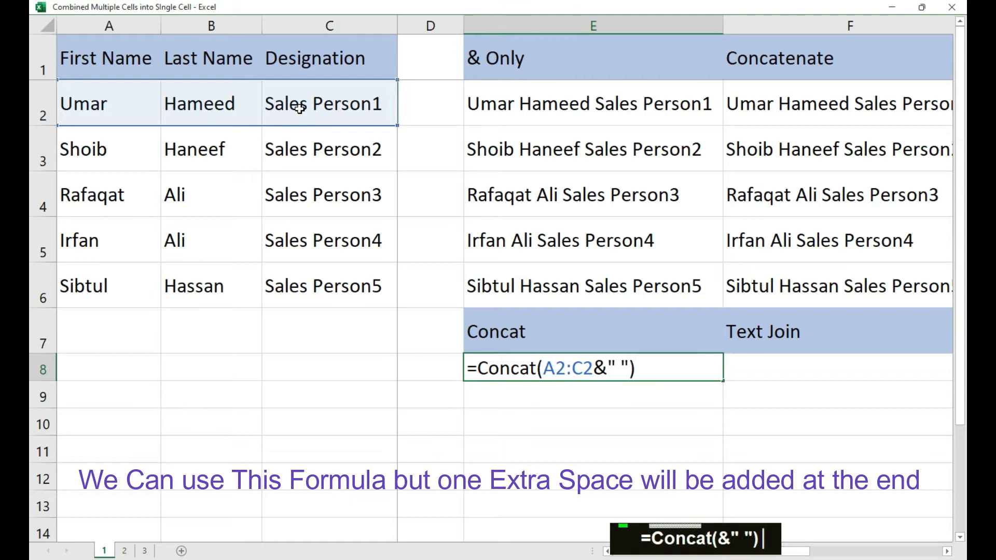
key(Return)
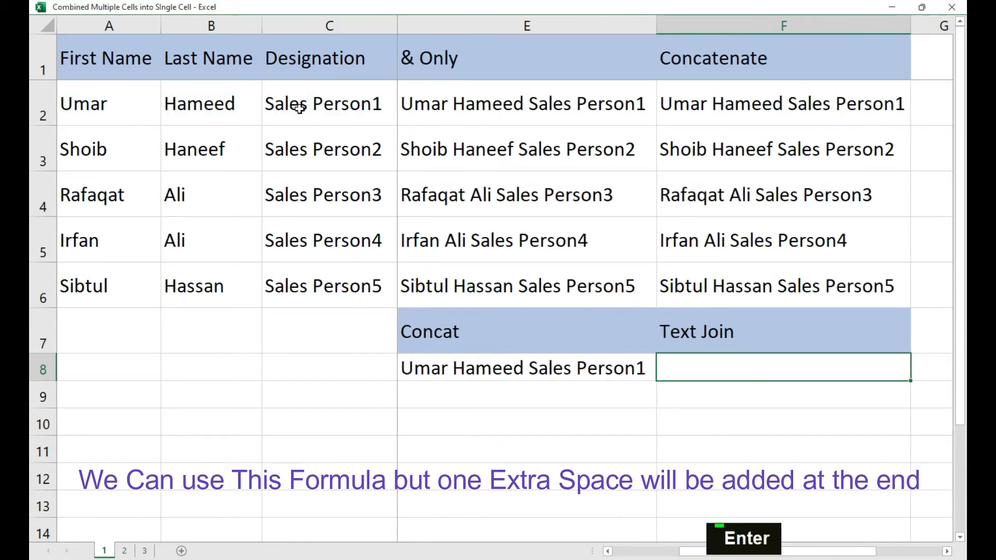
Replace the space separator in the E8 formula with a dash, making it =CONCAT(A2:C2&"-").
key(Left)
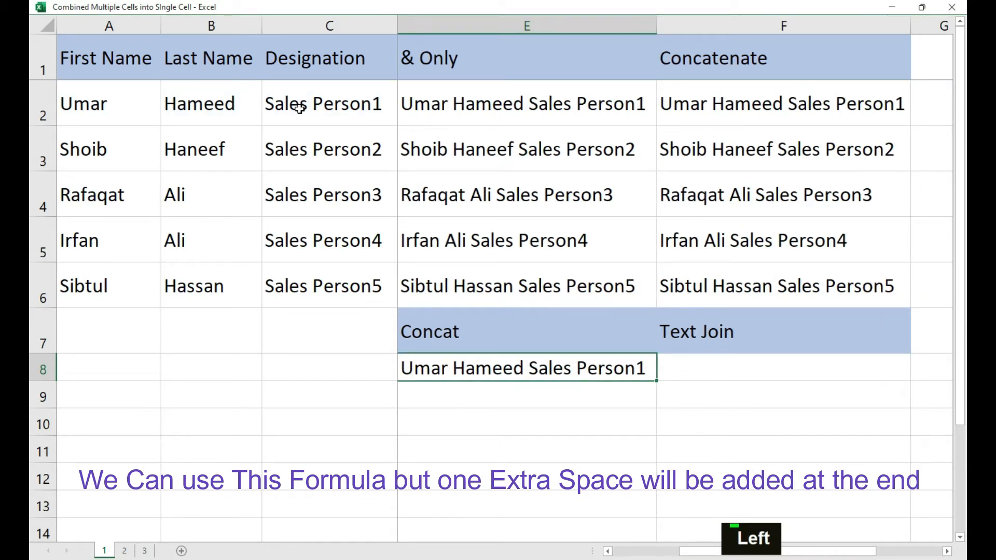
key(F2)
key(Left)
key(Left)
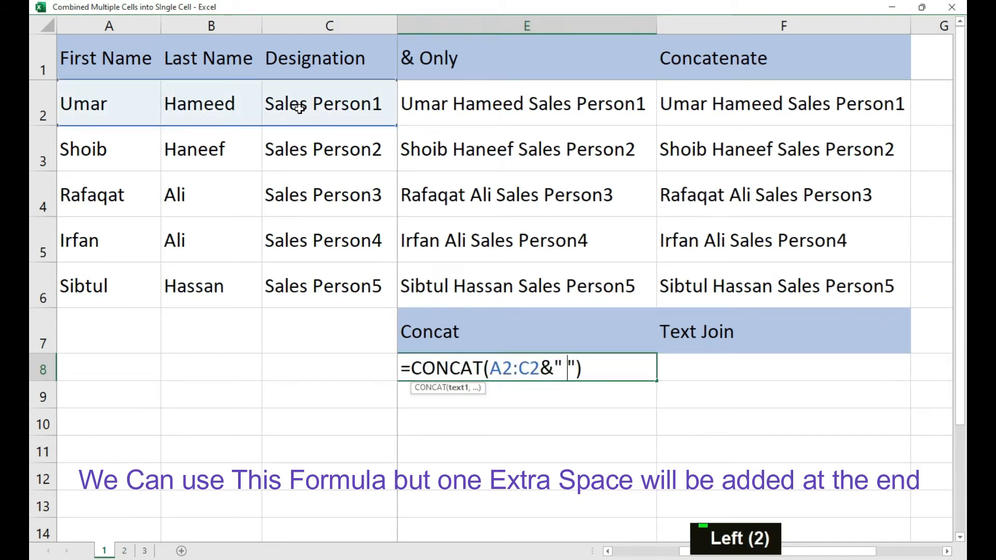
key(shift+Left)
text(-)
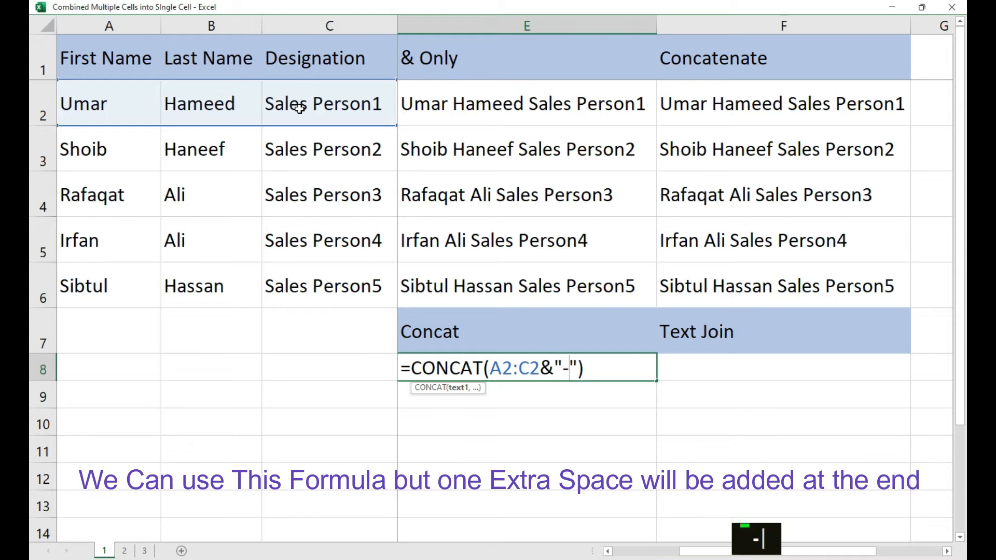
key(Return)
key(Left)
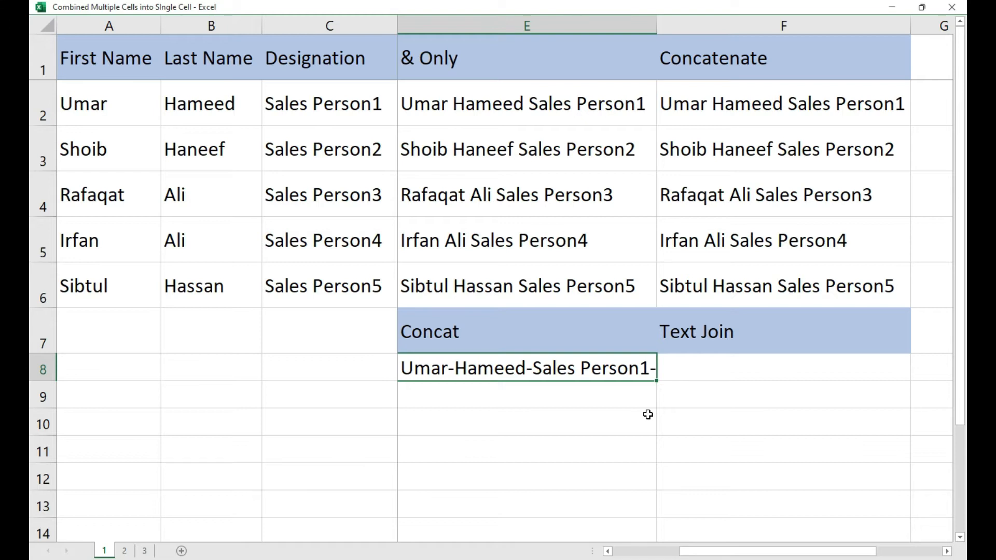
Rewrite the formula in E8 as =CONCAT(A2," ",B2," ",C2) and fill it down to E11.
key(F2)
key(BackSpace)
key(BackSpace)
key(BackSpace)
key(BackSpace)
key(BackSpace)
key(BackSpace)
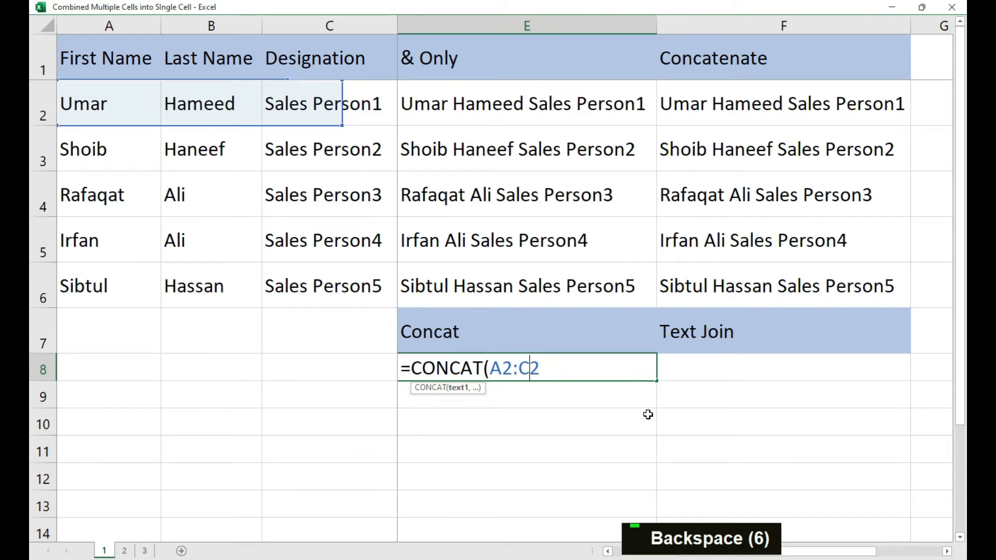
key(BackSpace)
key(BackSpace)
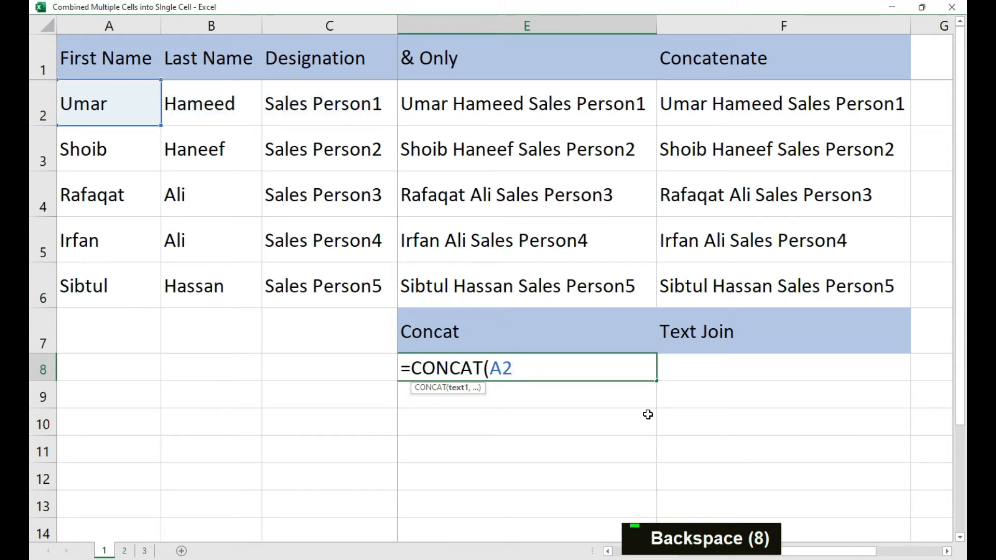
text(,)
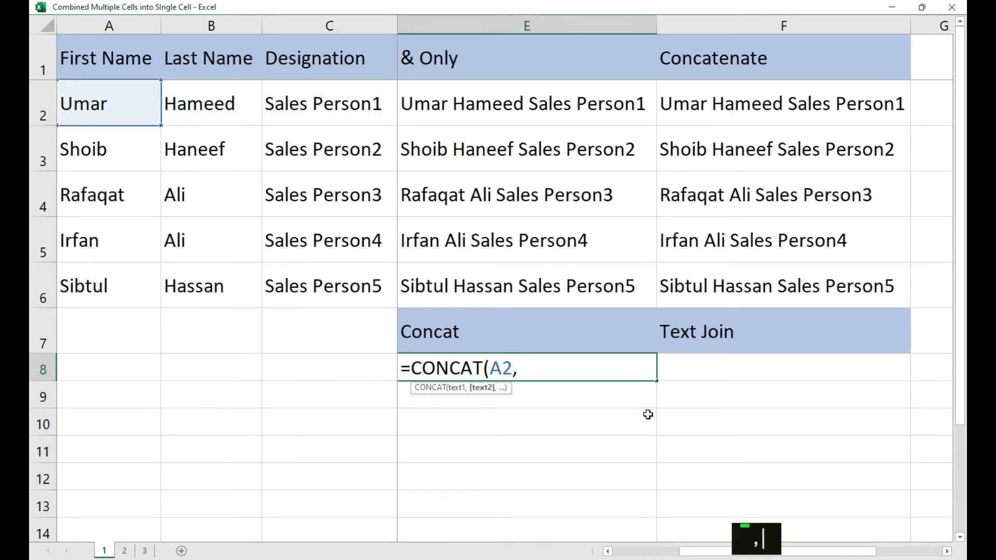
text(" ")
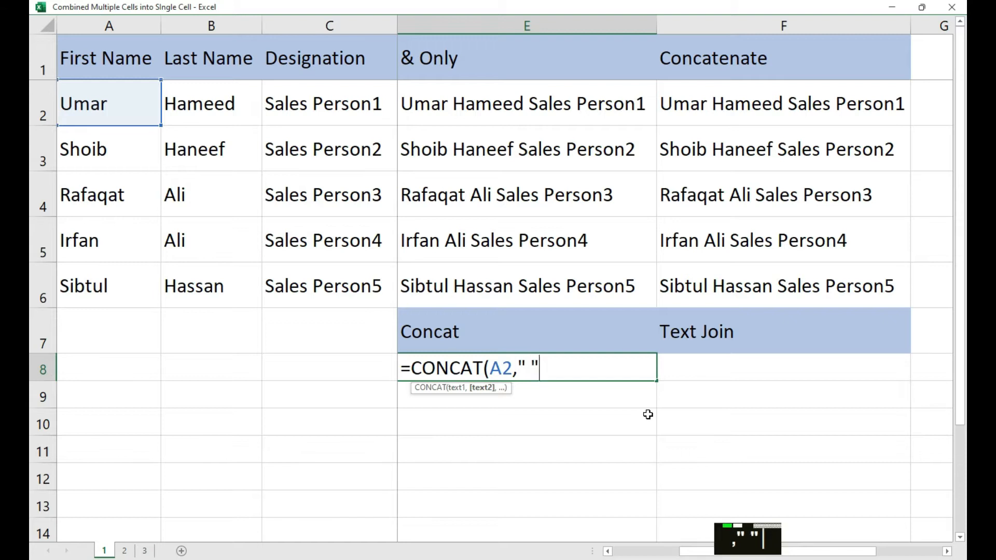
text(,)
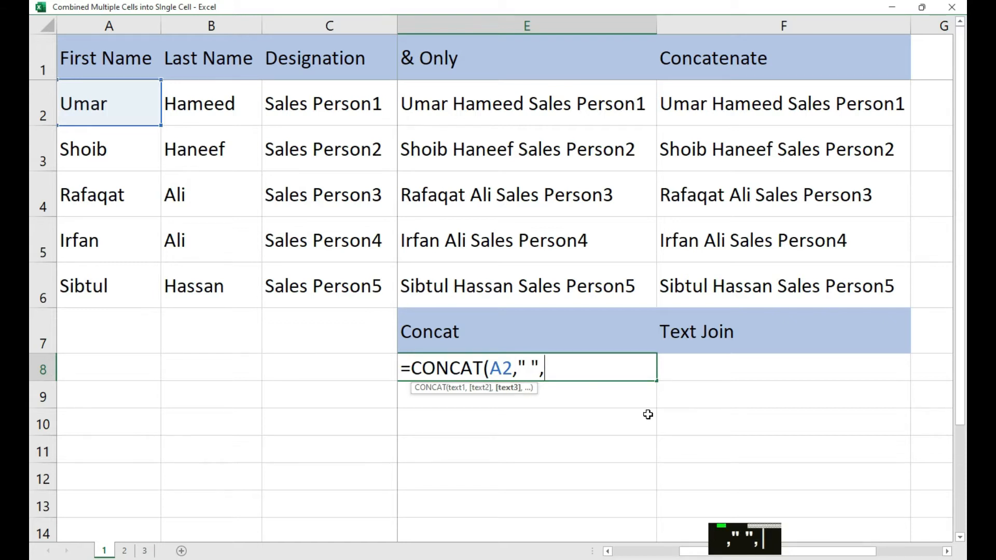
text(B2)
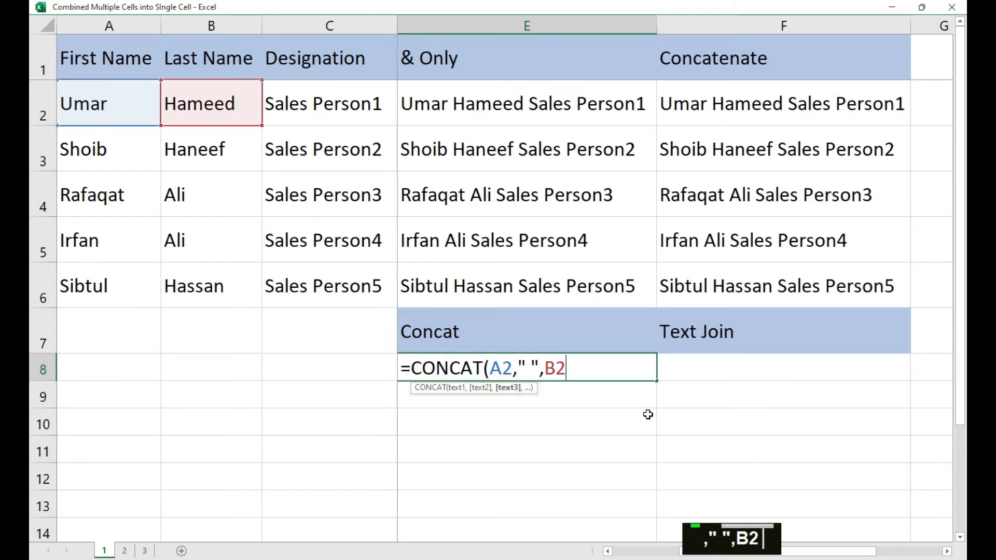
text(,)
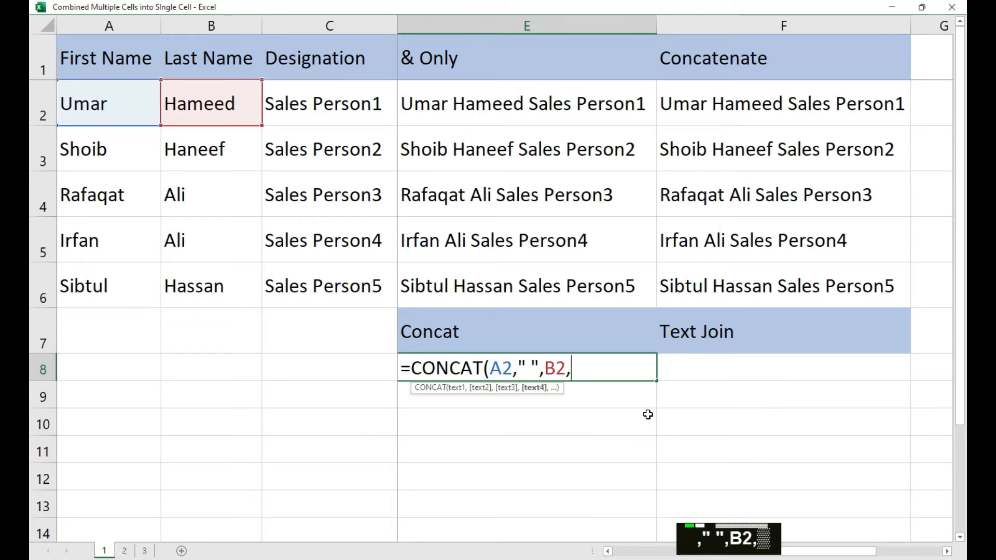
text(" ")
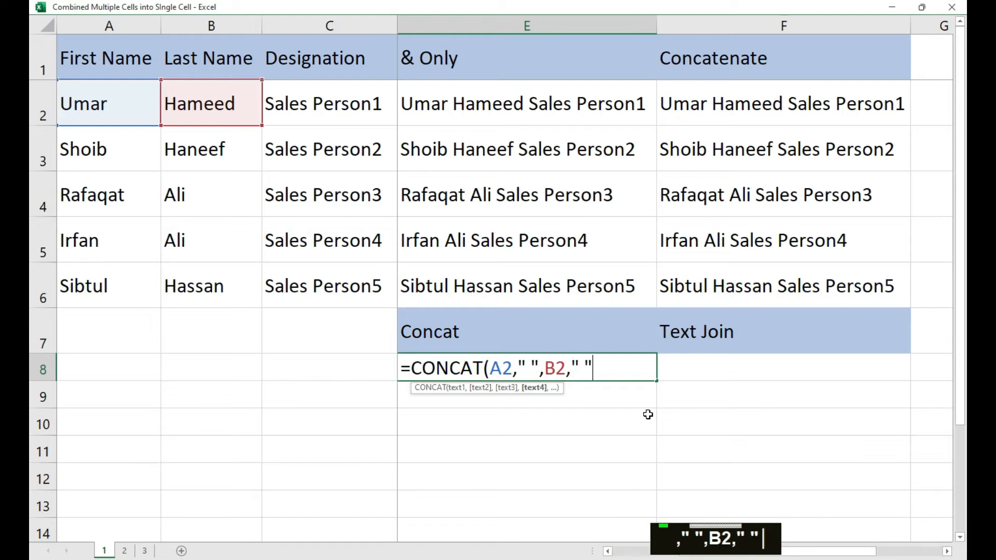
text(,C2)
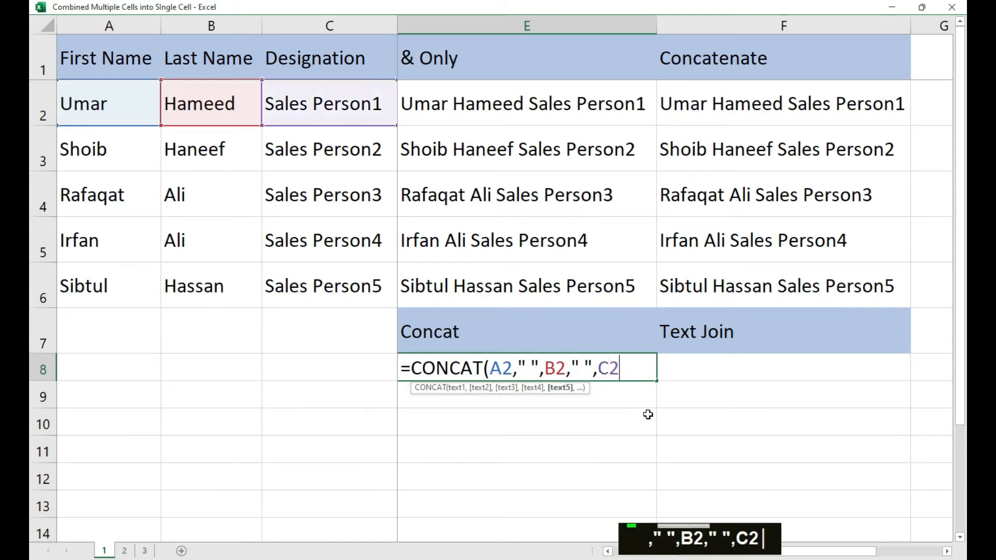
text())
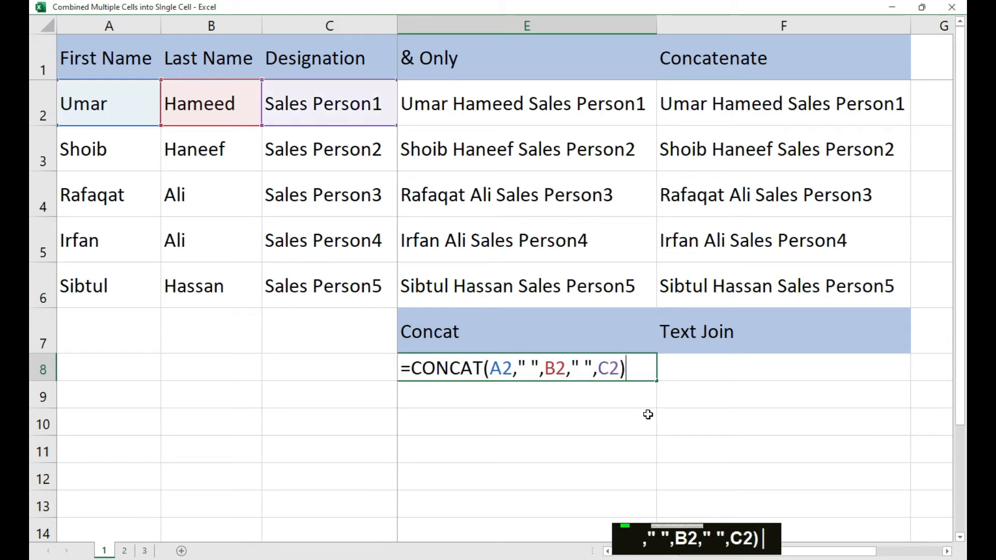
key(Return)
key(Left)
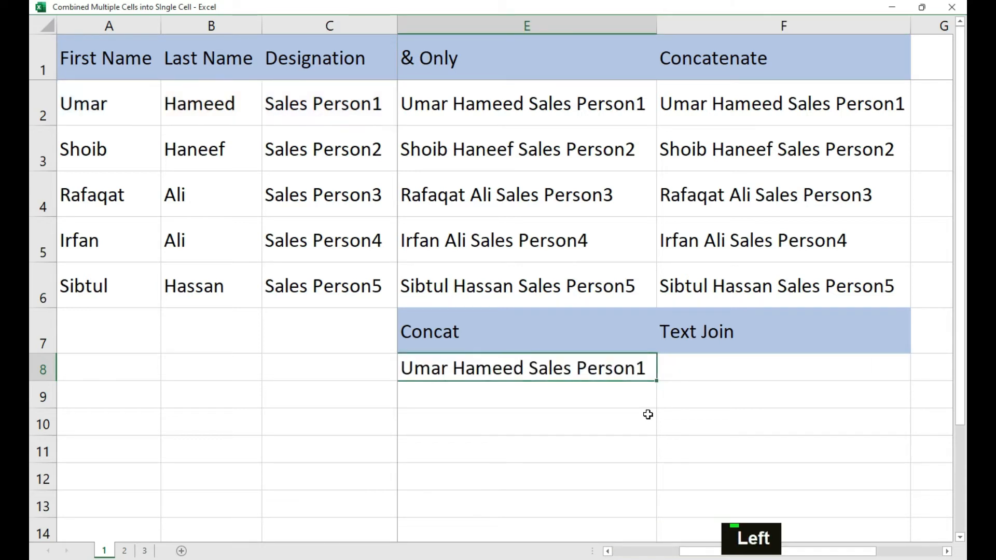
drag(657, 383, 643, 468)
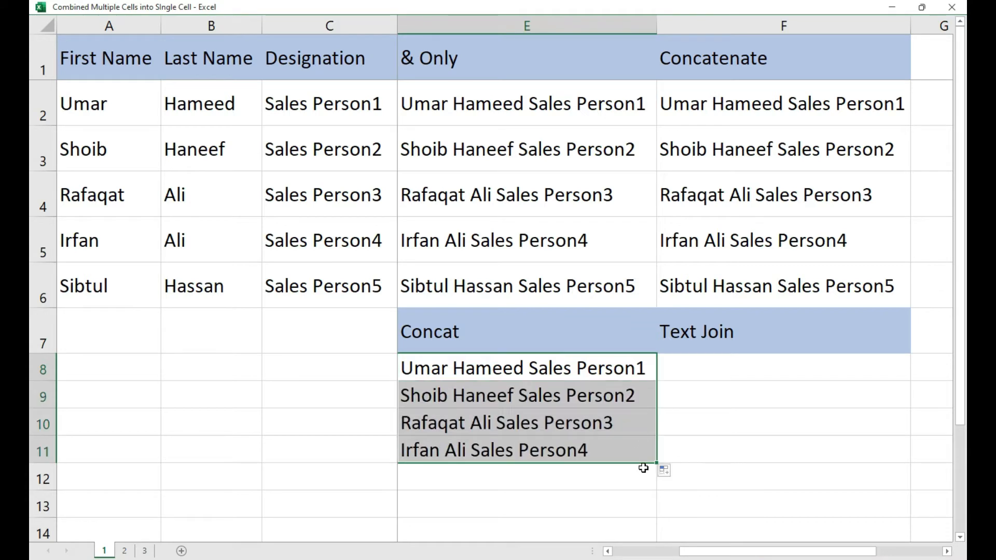
Enter =TEXTJOIN("-",TRUE,A2:C2) in F8 under the Text Join heading.
click(737, 374)
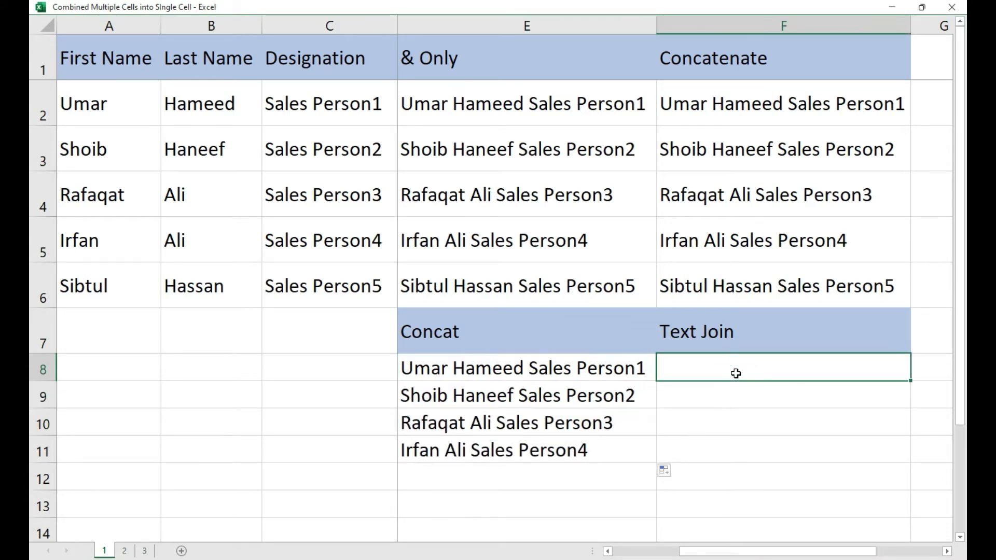
text(=)
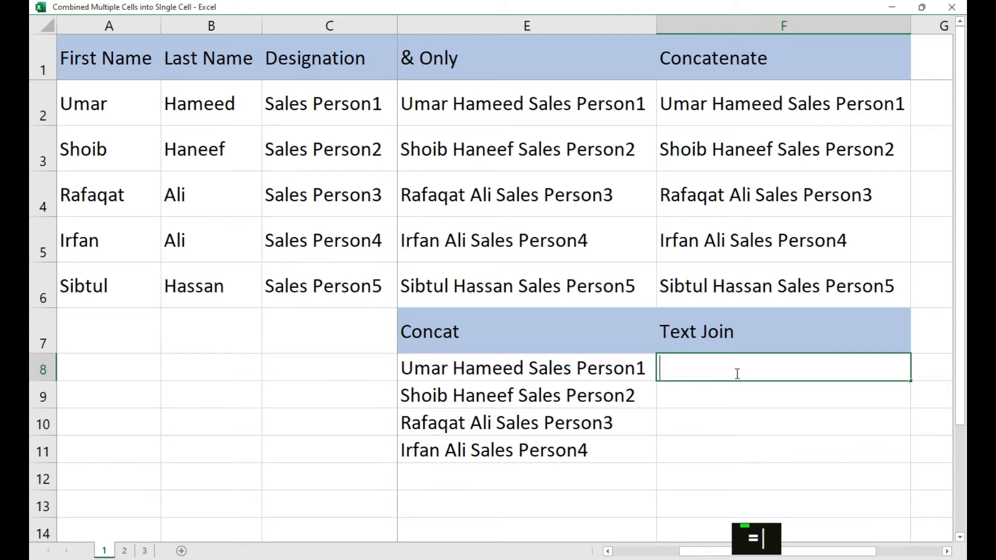
text(te)
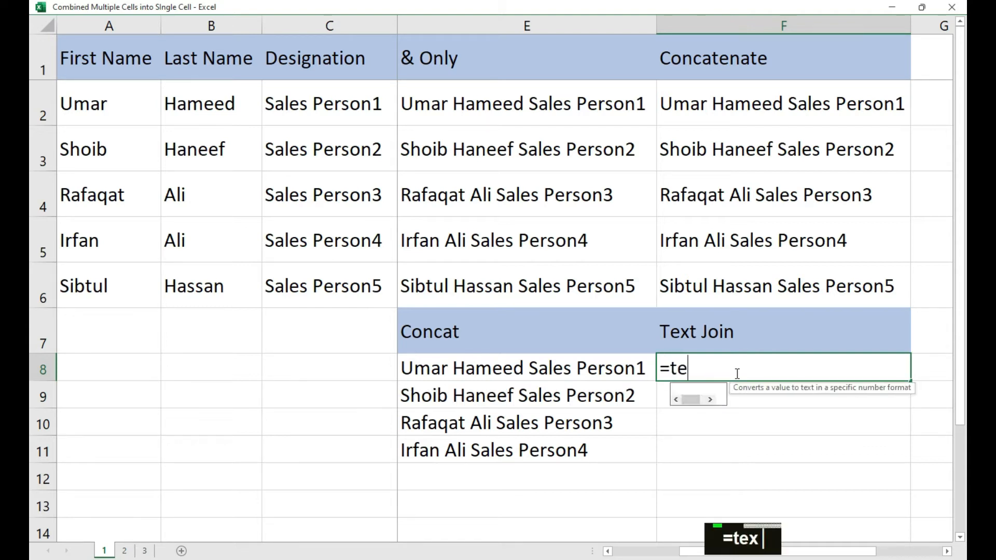
text(xtjoin)
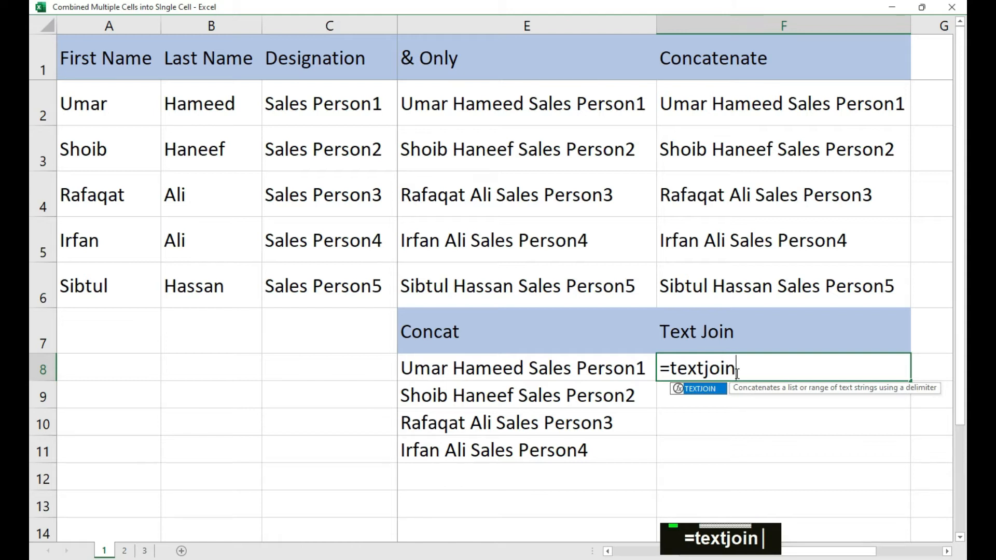
text(()
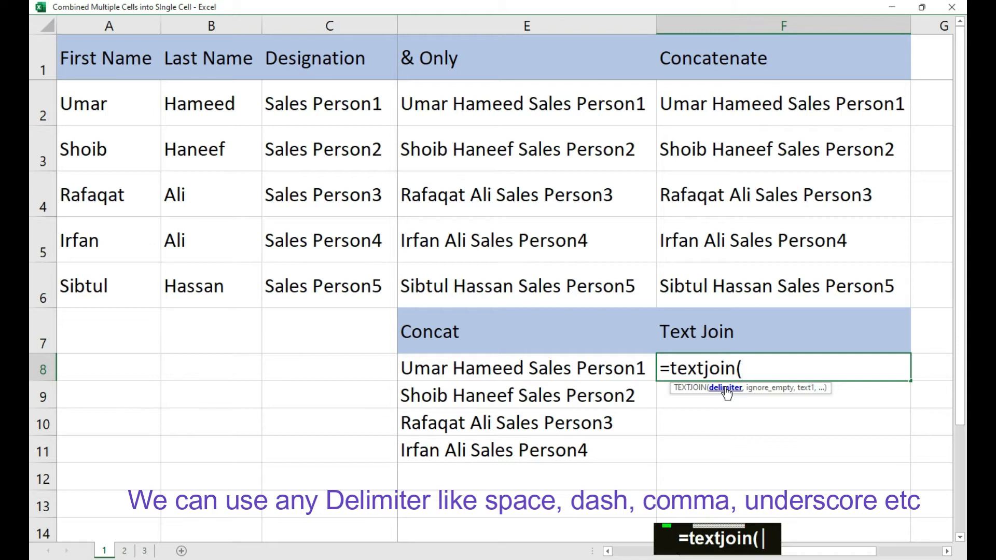
text("-)
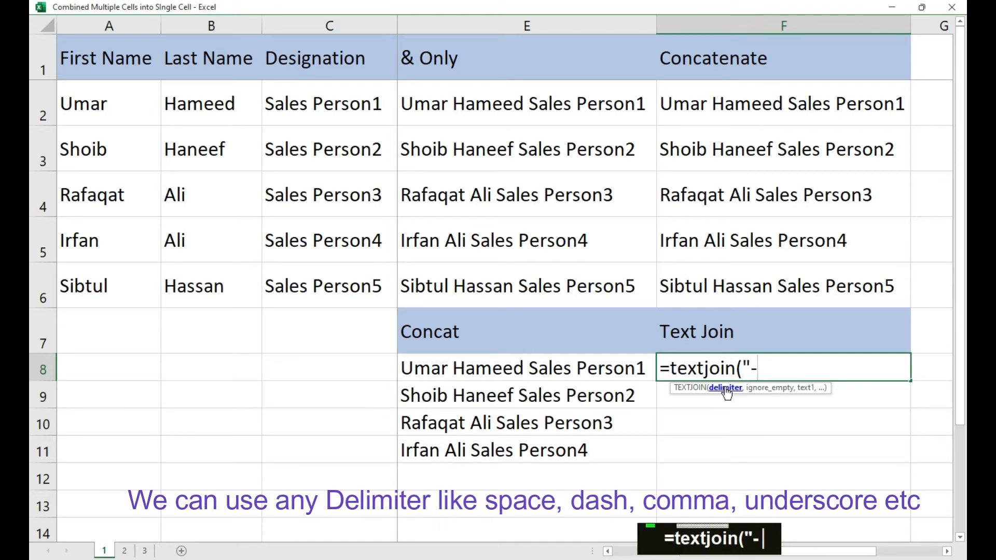
text(")
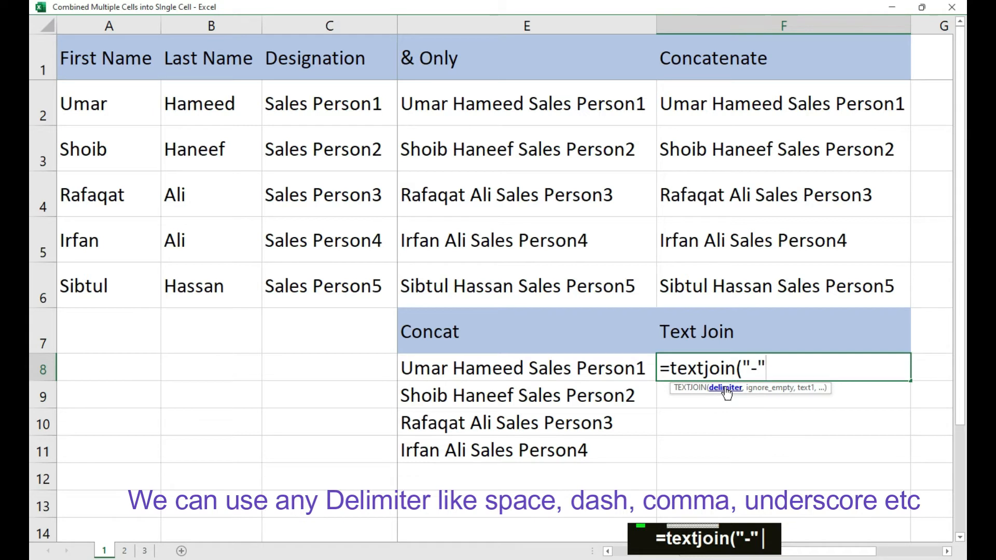
text(,)
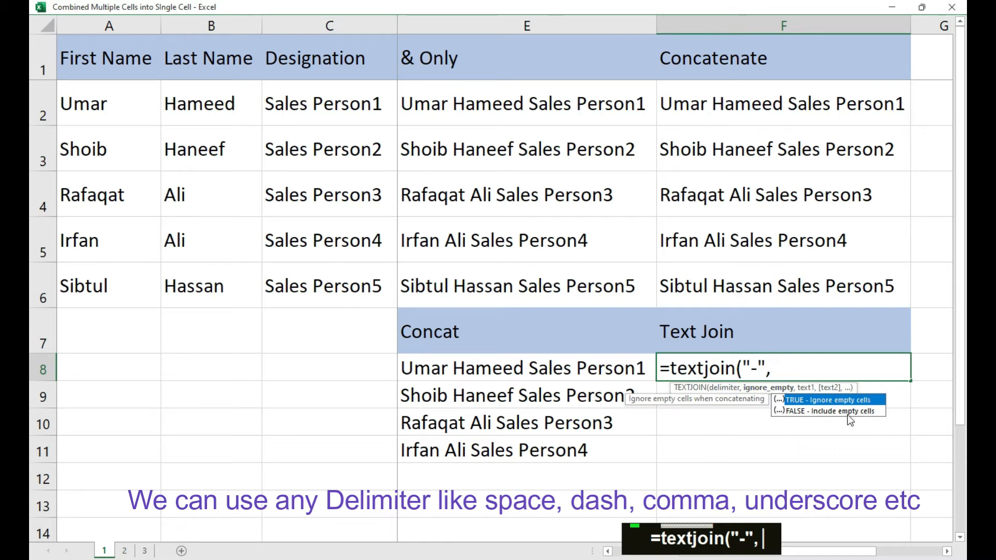
key(shift)
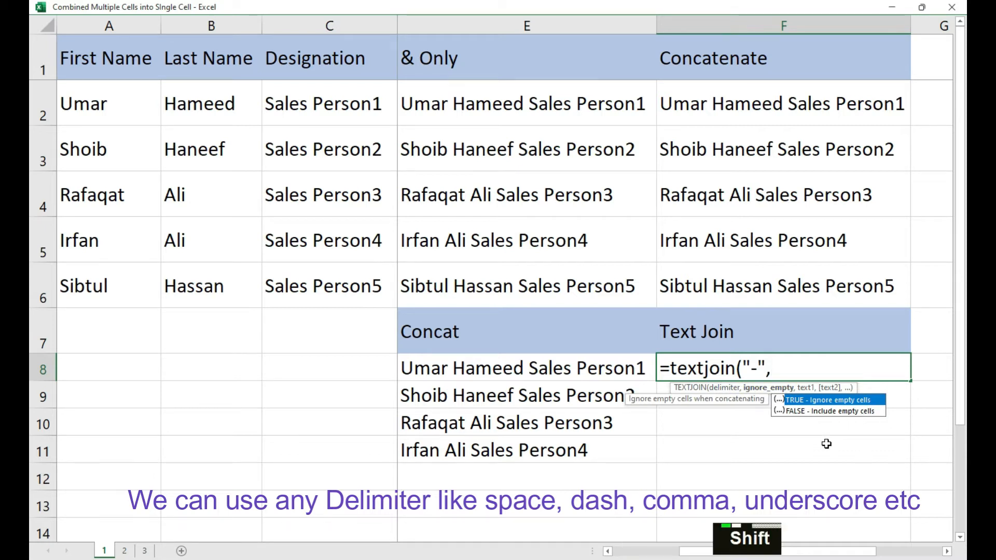
text(True)
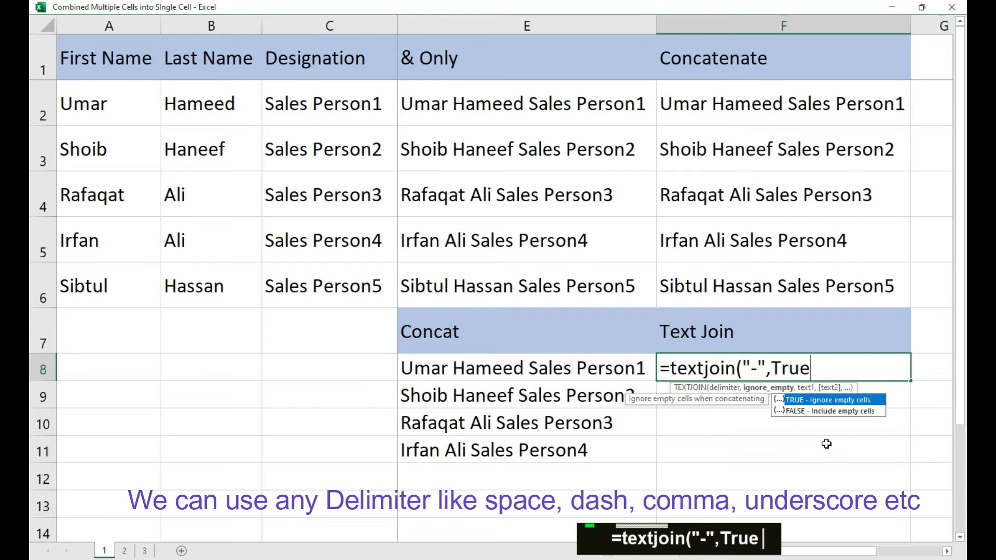
text(,)
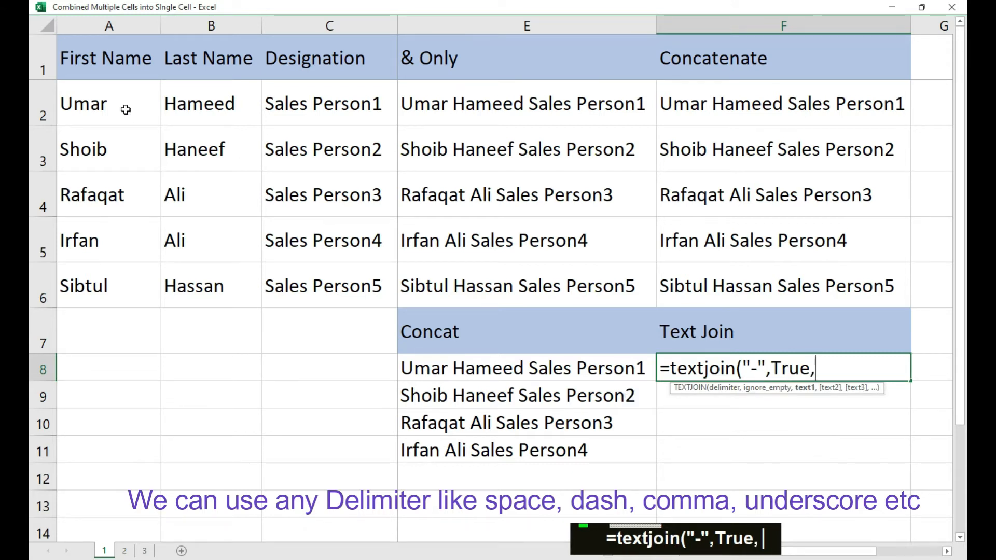
drag(126, 107, 274, 104)
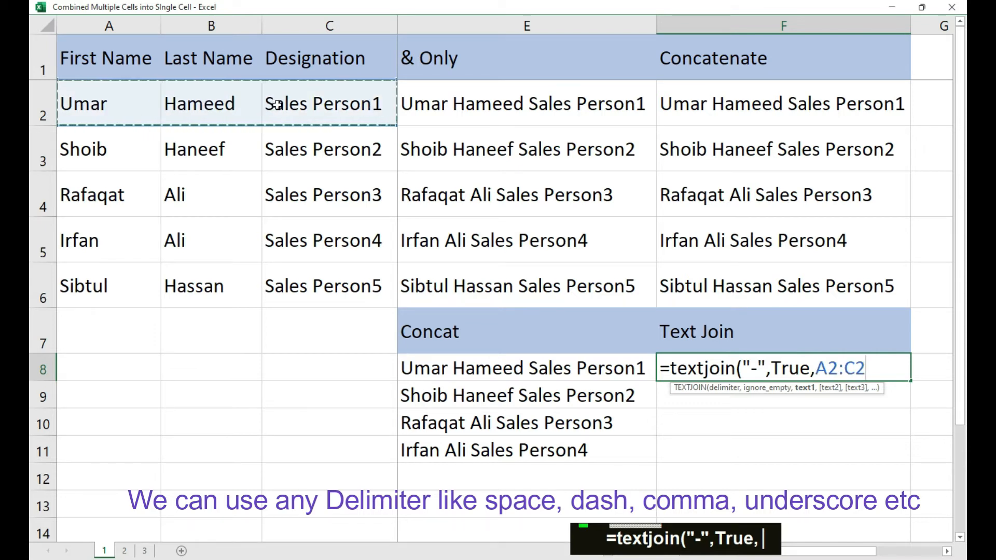
key(Return)
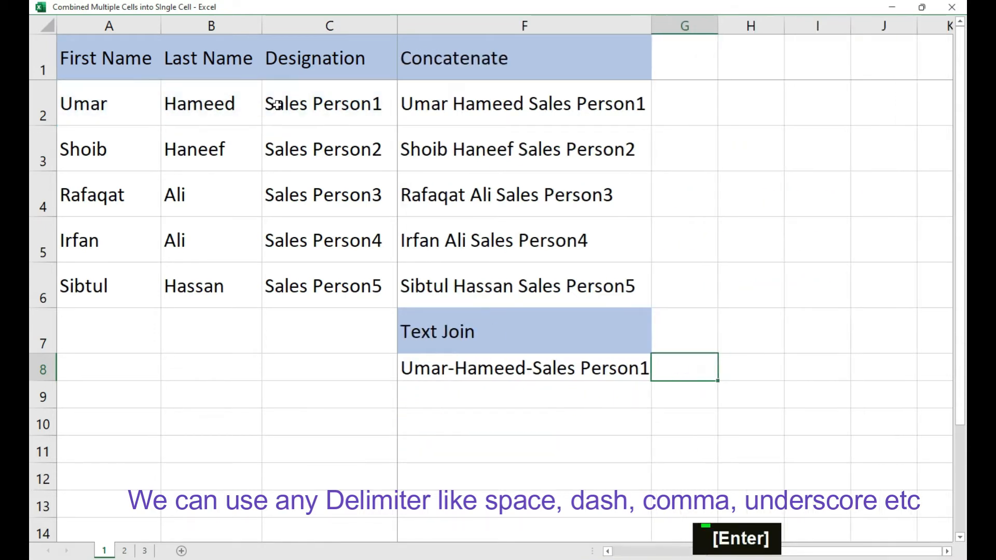
key(Left)
key(Left)
key(Left)
key(Left)
key(Right)
key(Right)
key(Right)
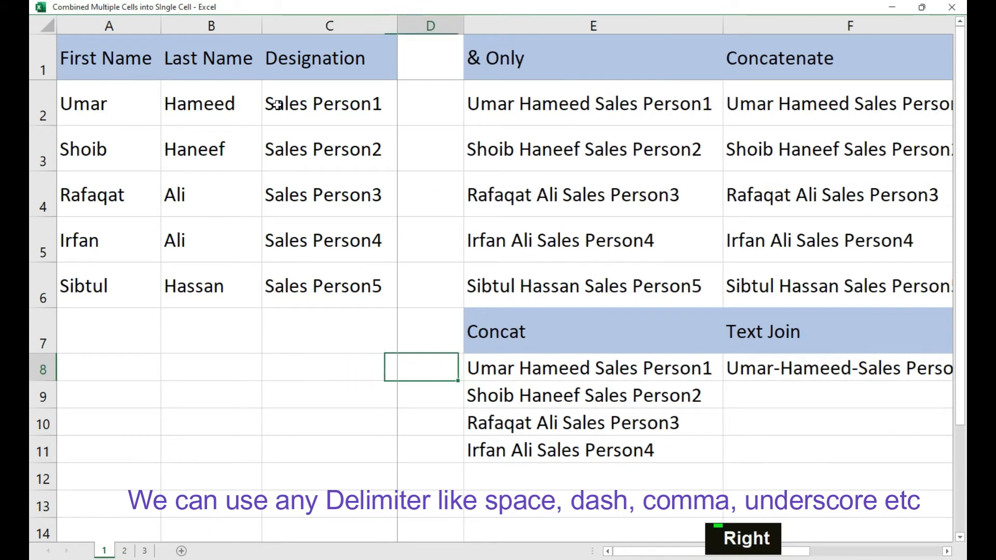
key(Right)
key(Left)
key(Left)
key(Left)
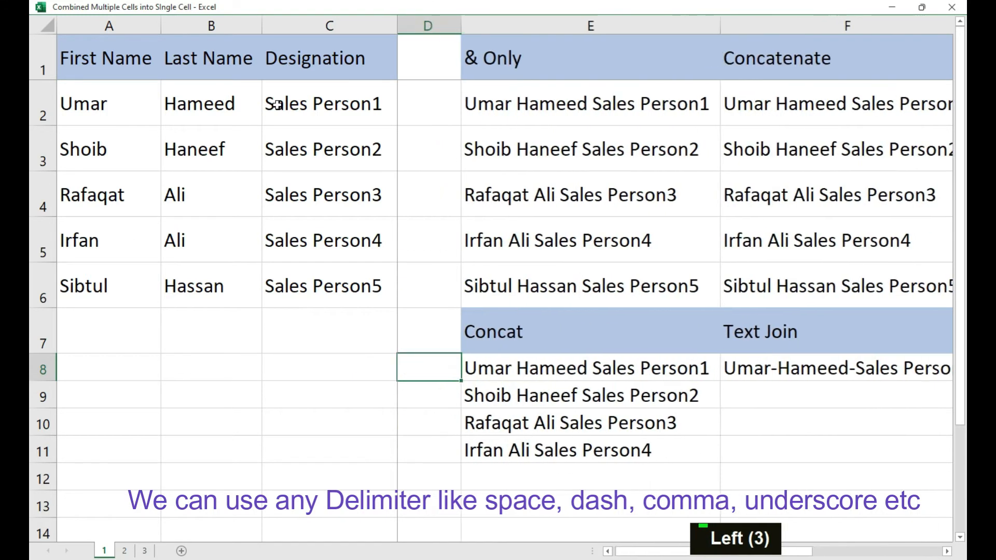
key(Right)
key(Right)
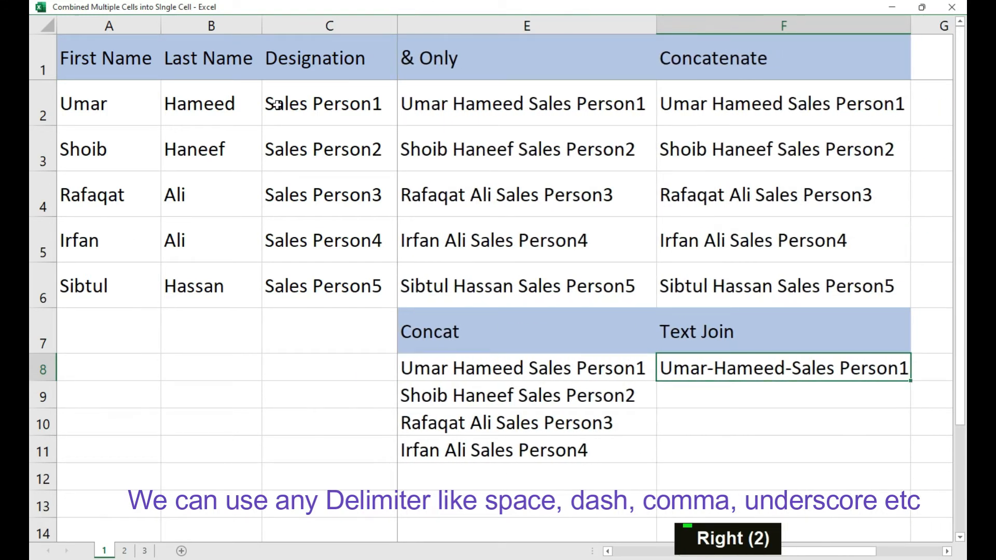
Fill the TEXTJOIN formula down from F8 into F9 and change its delimiter to a space.
click(754, 394)
key(ctrl)
key(ctrl)
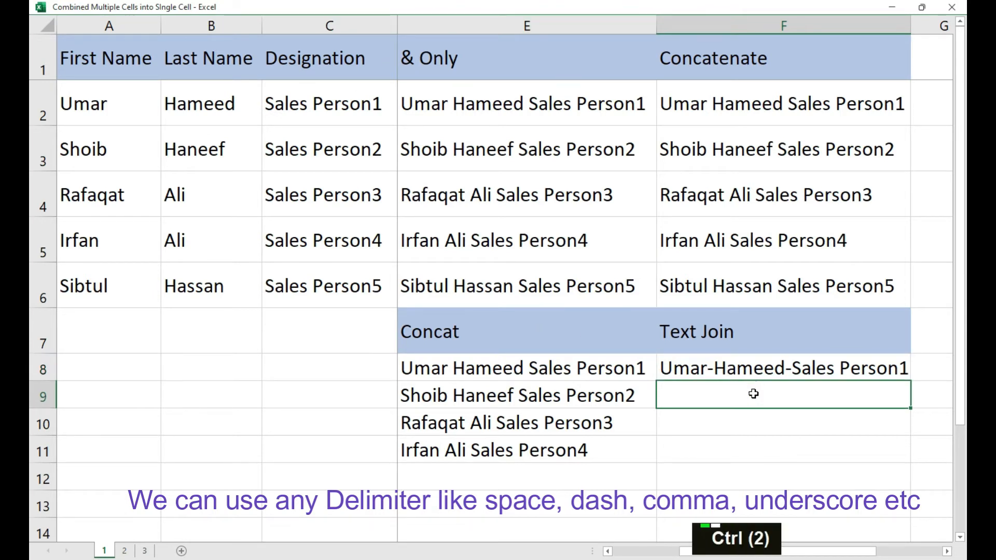
key(ctrl+d)
double_click(719, 394)
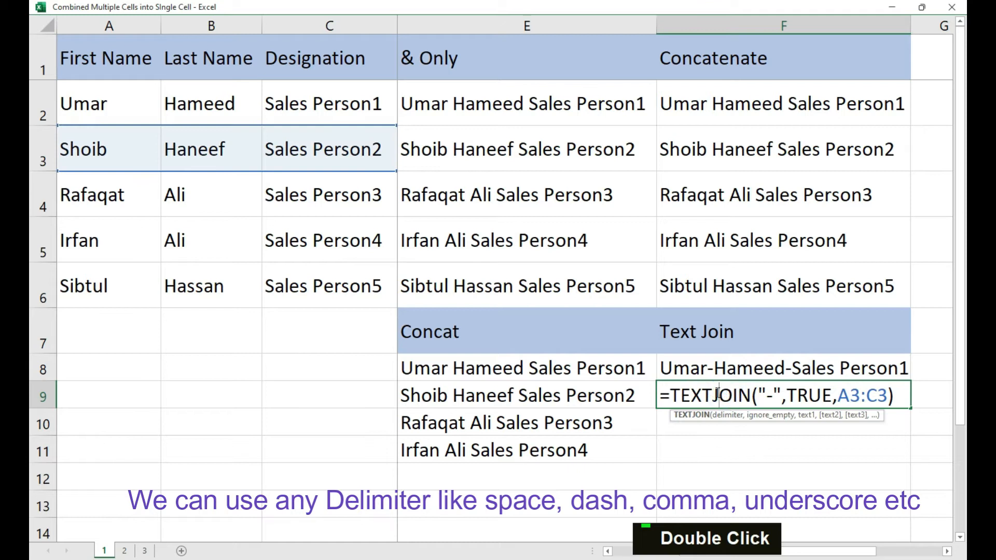
double_click(775, 397)
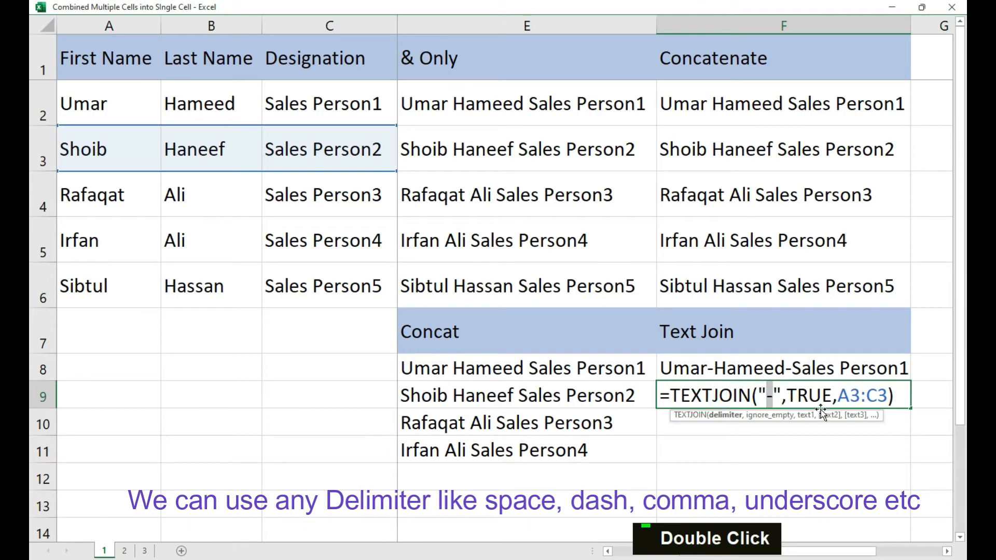
key(Return)
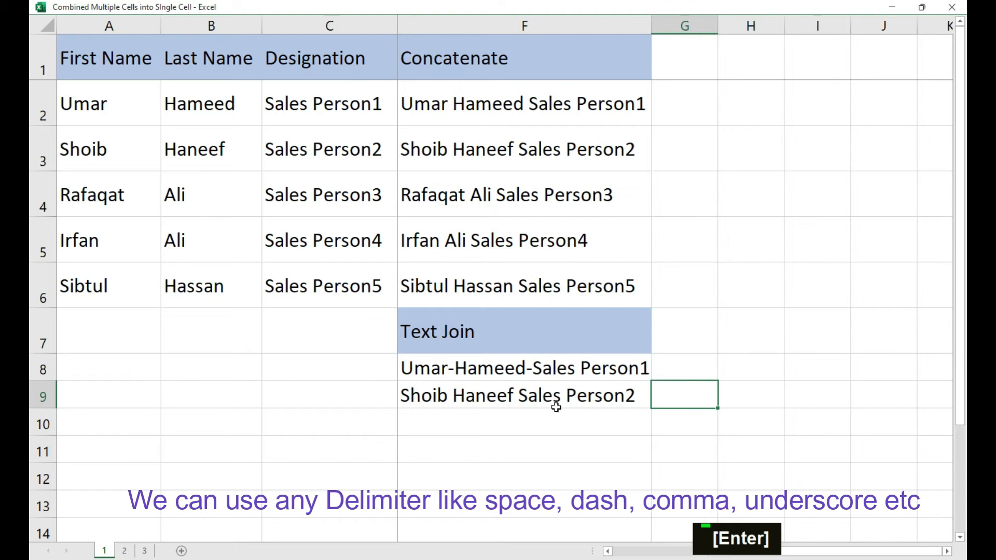
Fill the TEXTJOIN formula down from F9 into F10 and change its delimiter to a comma.
click(552, 403)
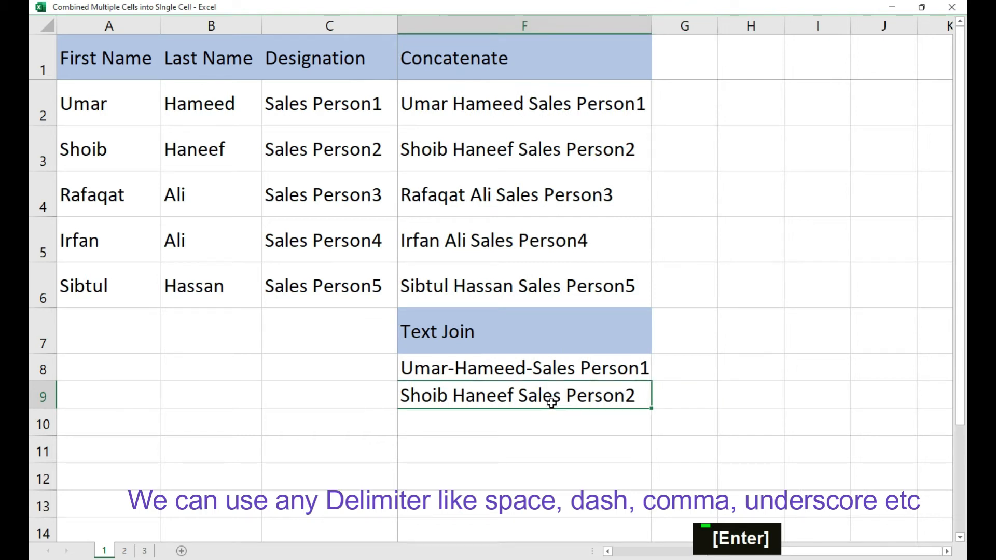
click(499, 423)
key(ctrl+d)
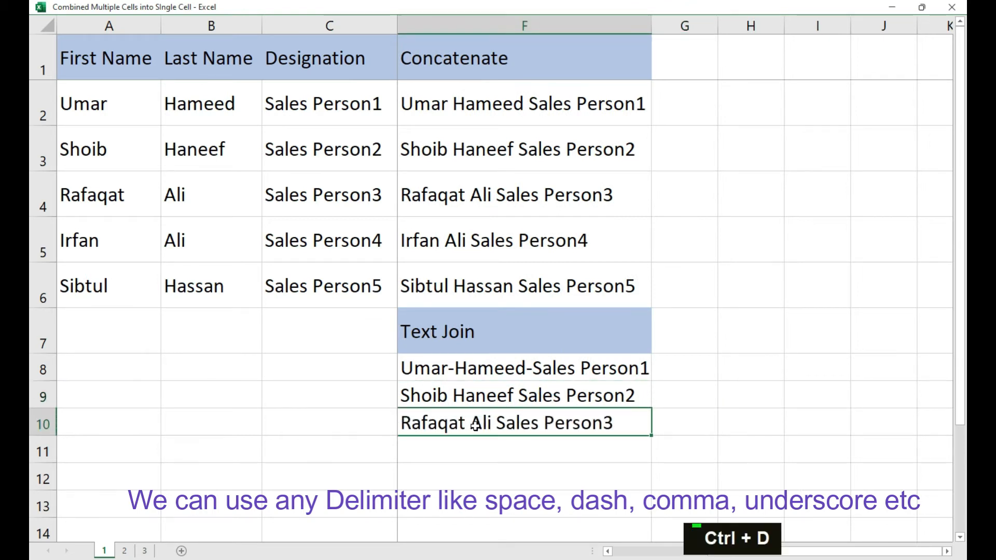
double_click(471, 425)
double_click(511, 419)
key(shift+Left)
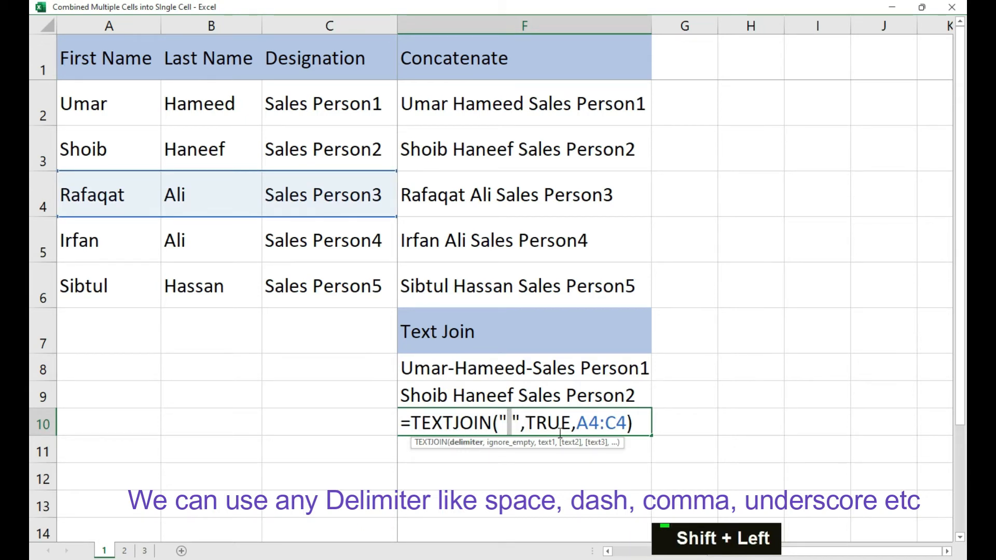
text(,)
key(Return)
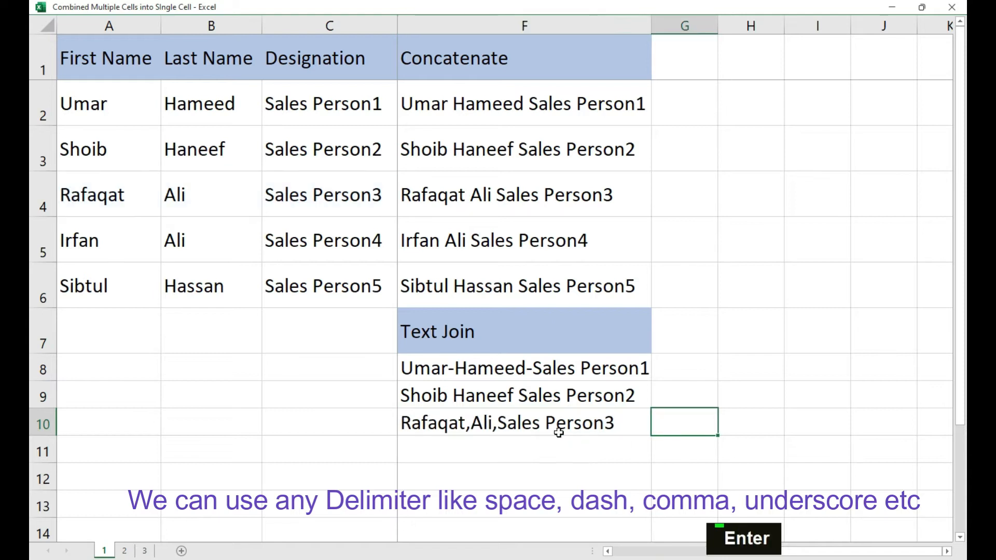
Fill the TEXTJOIN formula down from F10 into F11 and change its delimiter to an underscore.
click(525, 422)
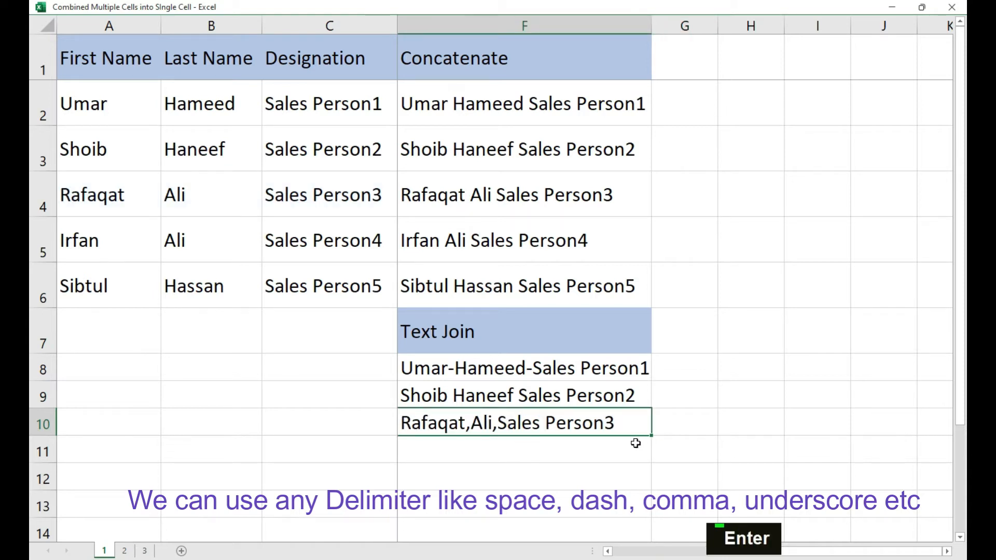
click(605, 450)
key(ctrl+d)
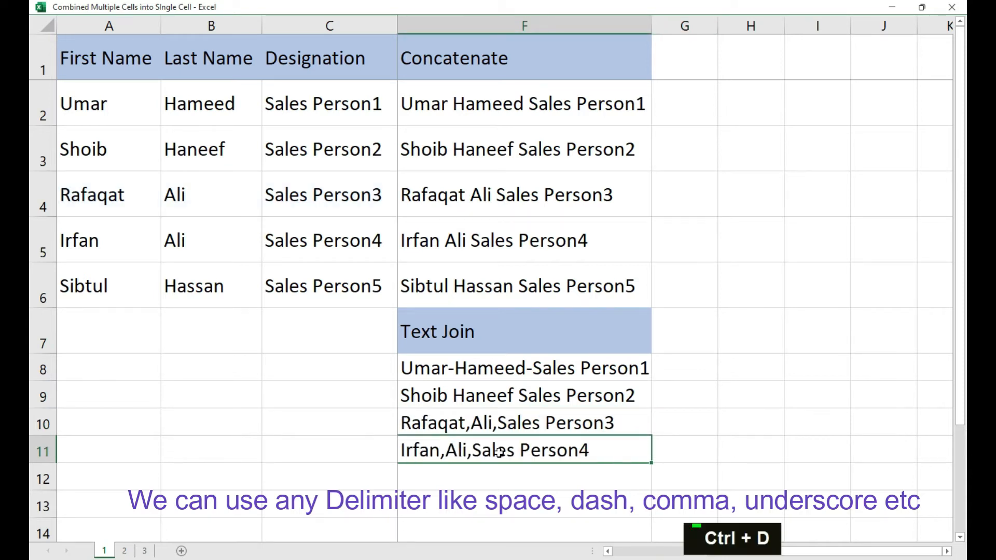
double_click(459, 454)
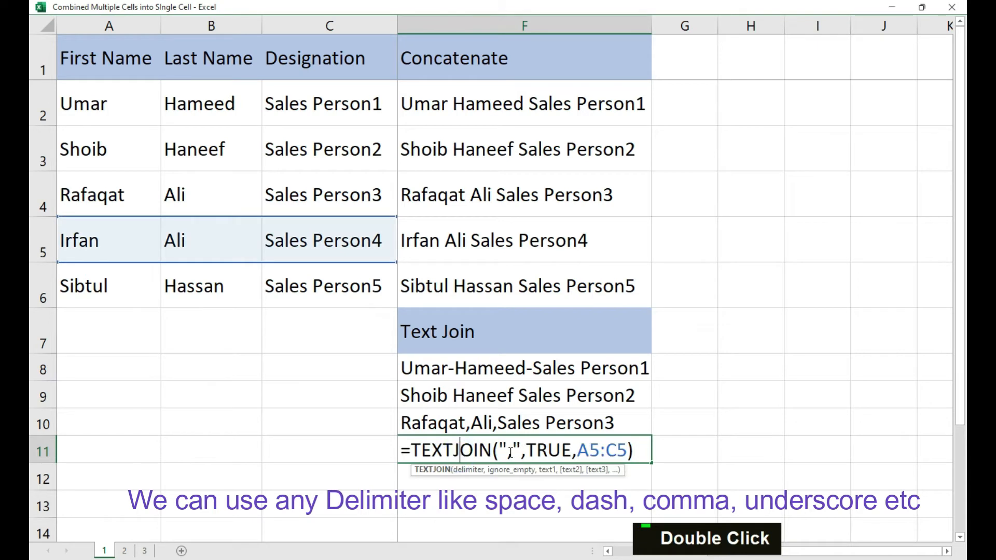
double_click(511, 453)
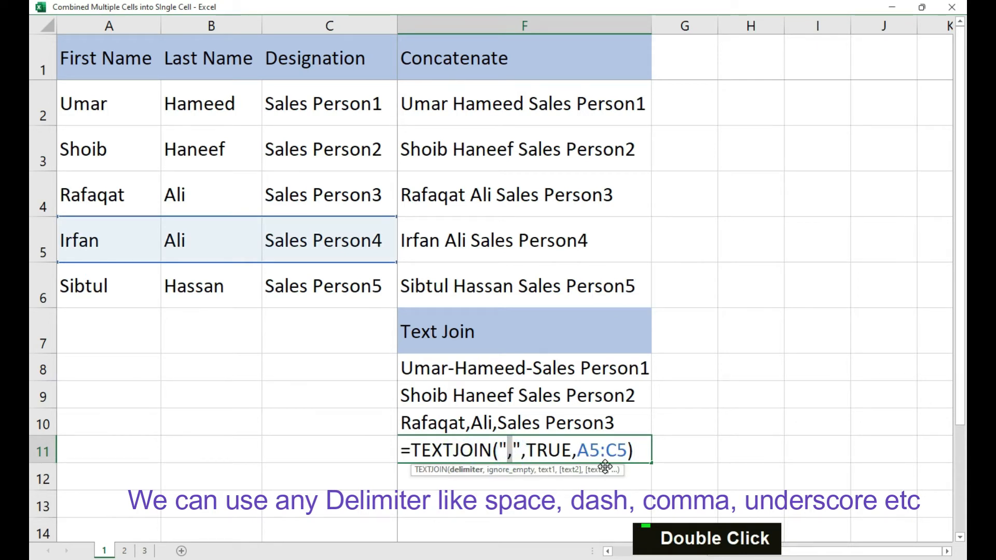
text(_)
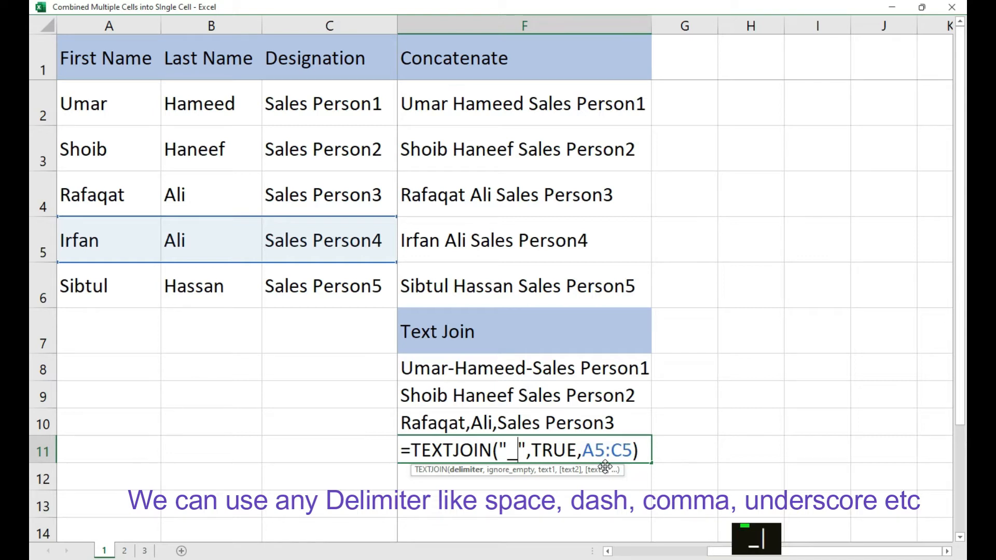
key(Return)
key(Left)
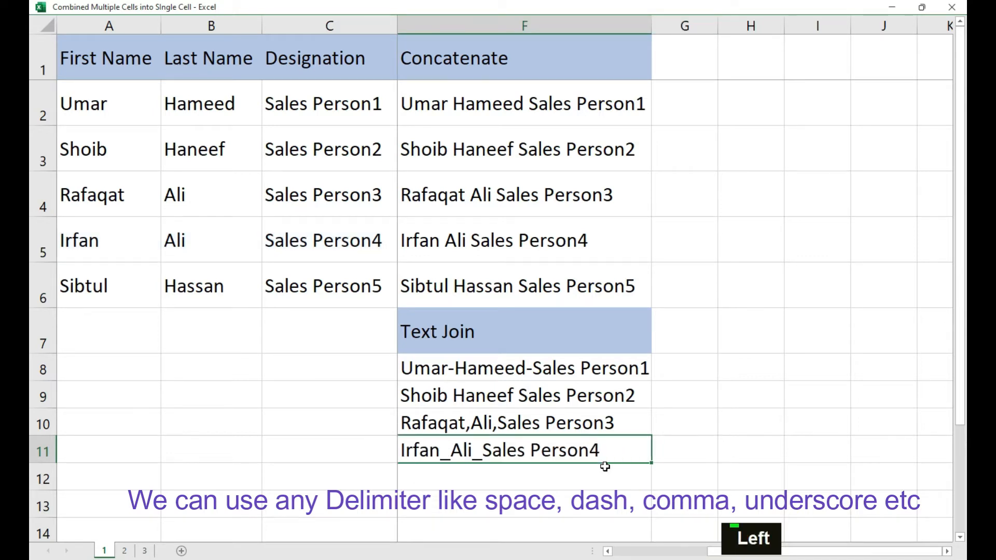
key(Left)
key(Right)
key(Right)
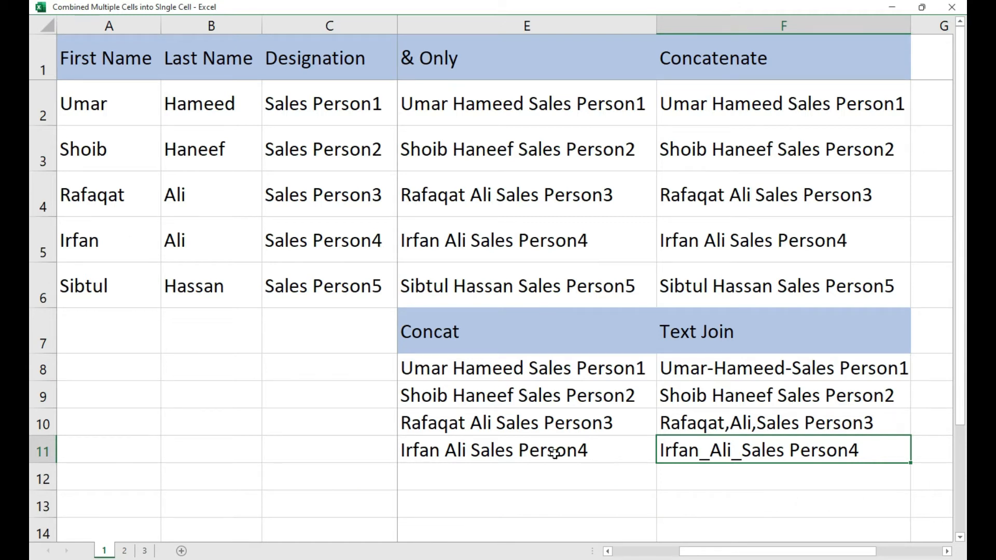
Clear all the last names in B2:B6.
key(shift+Down)
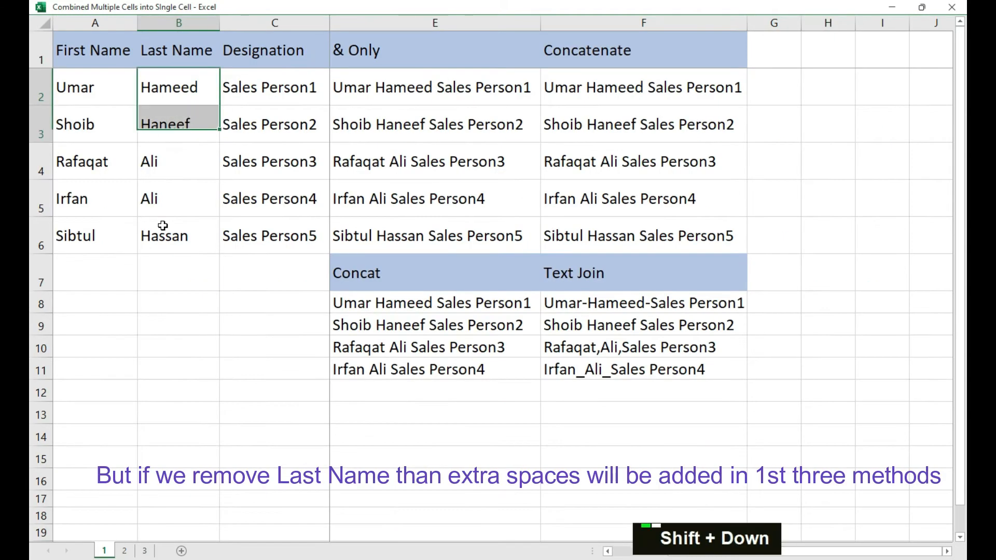
key(shift+Down)
key(shift+Down)
key(shift+Down)
key(Delete)
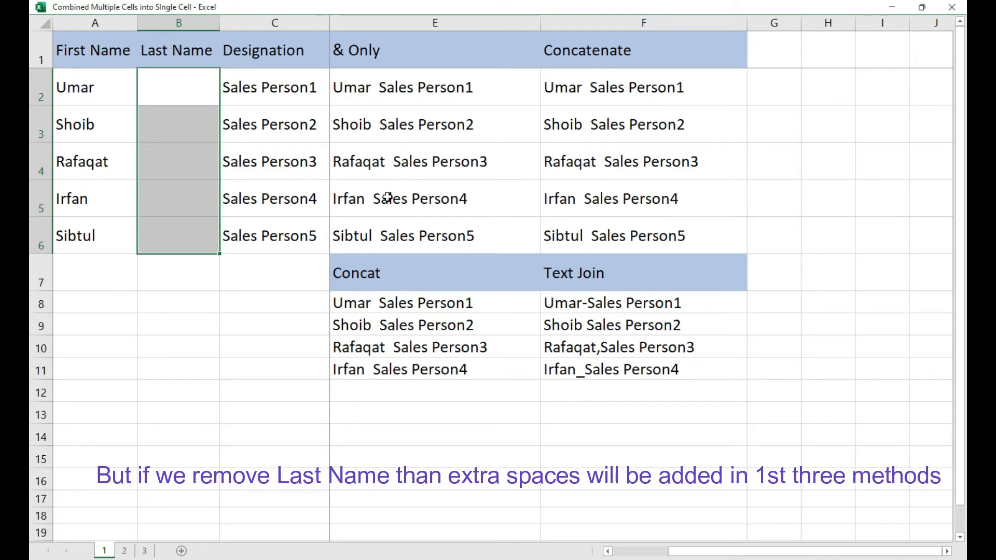
click(833, 54)
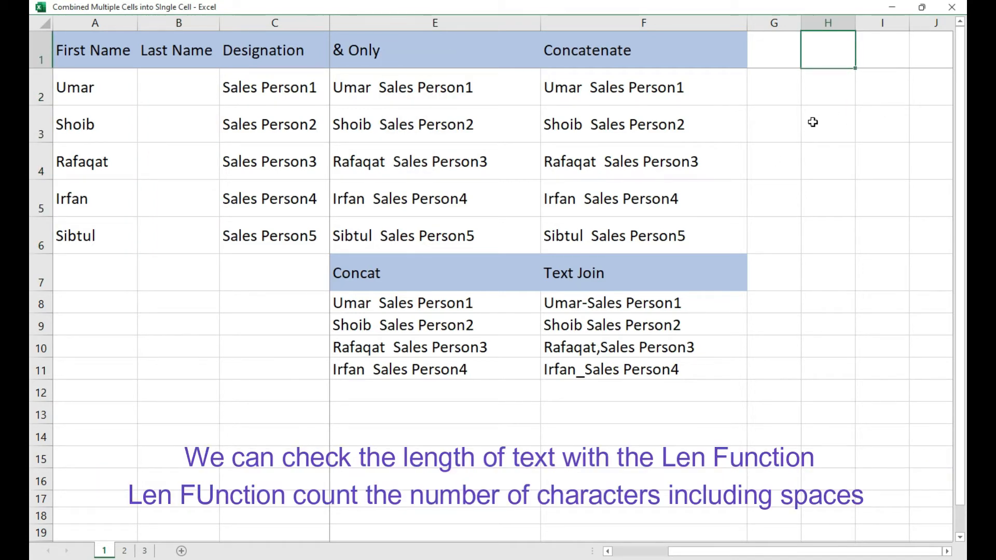
key(shift)
text(L)
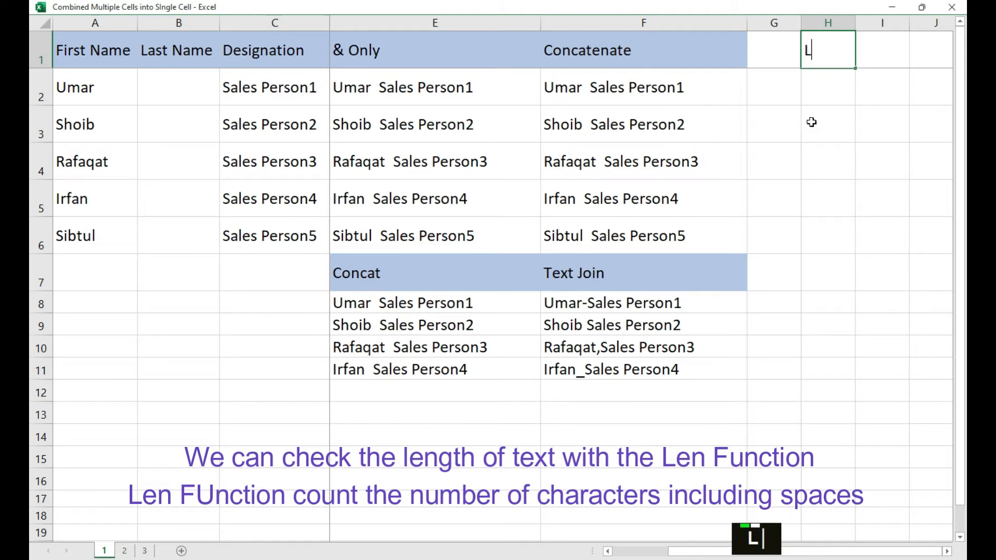
key(BackSpace)
key(Down)
text(Le)
key(BackSpace)
key(BackSpace)
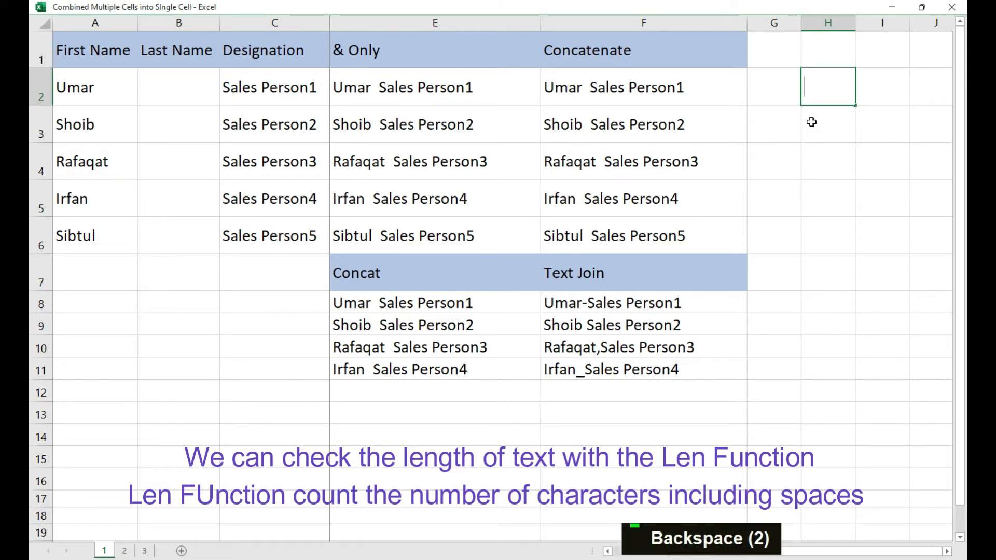
Enter a LEN formula in H2 that counts the characters of the & result in E2.
text(=le)
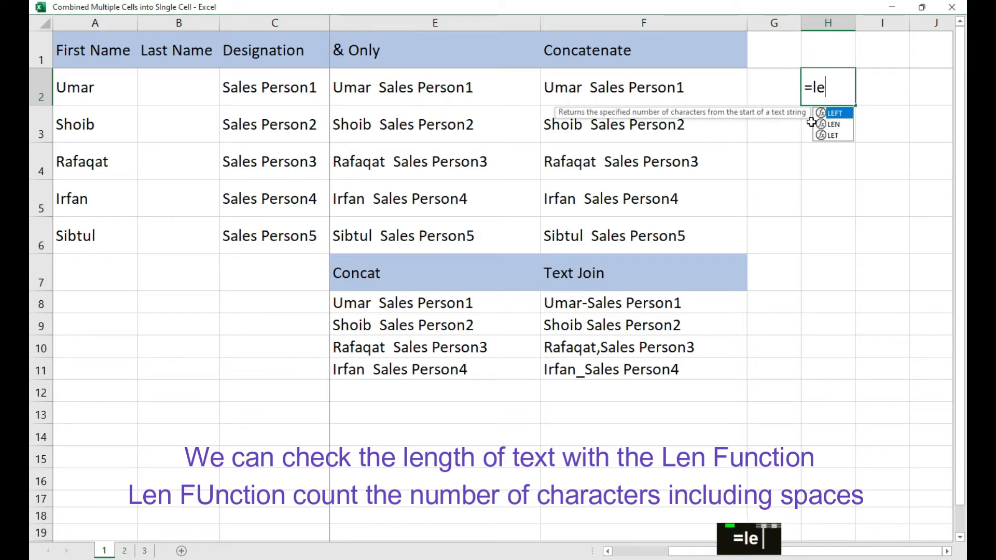
text(n()
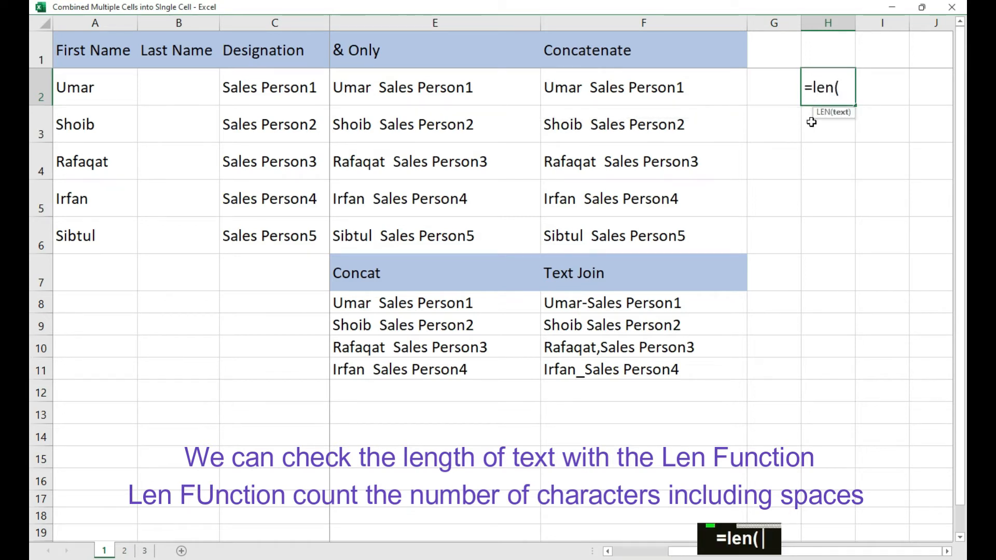
click(495, 98)
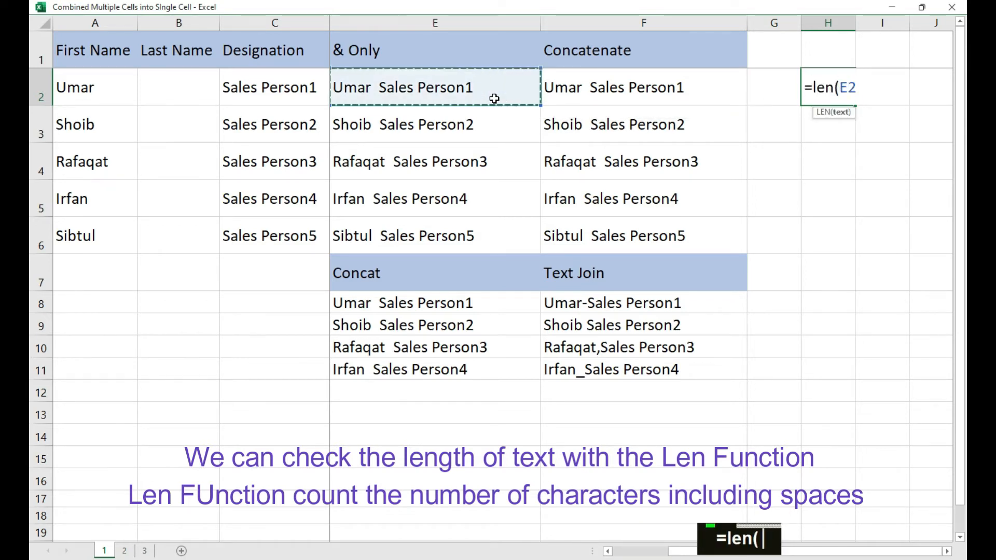
key(Return)
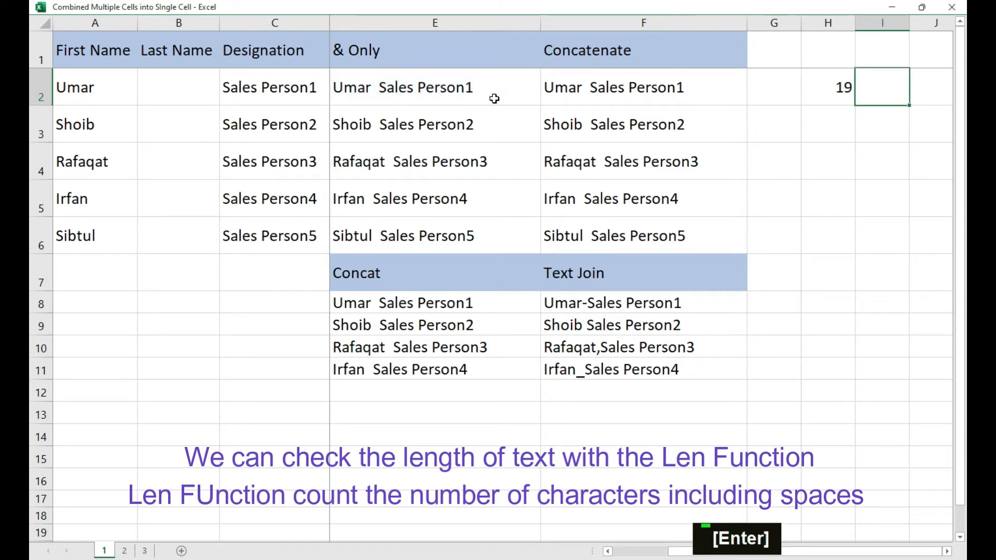
Copy the LEN formula from H2 to H8 for the CONCAT result and check that it references E8.
key(Left)
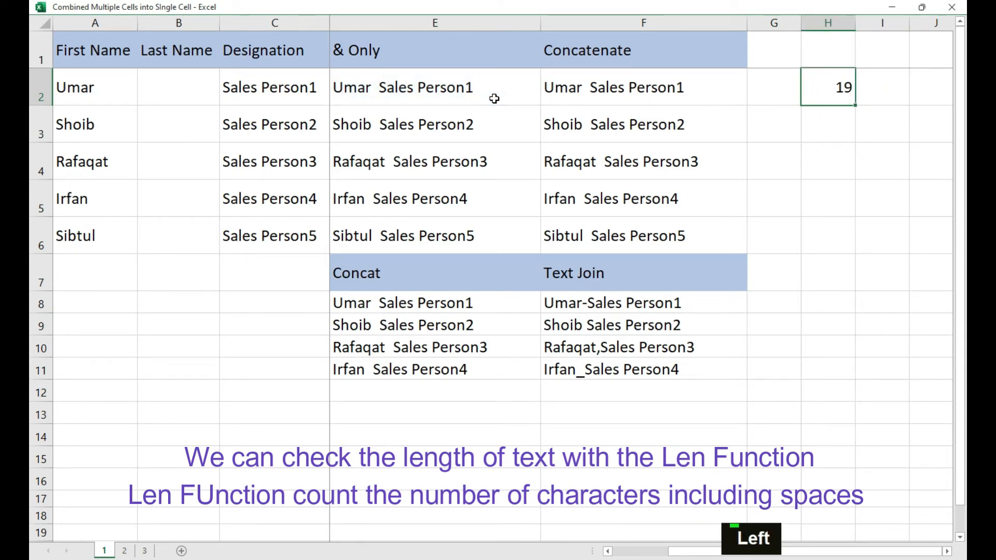
key(ctrl+c)
key(Down)
key(Down)
key(Down)
key(Down)
key(Down)
key(Down)
key(Down)
key(Up)
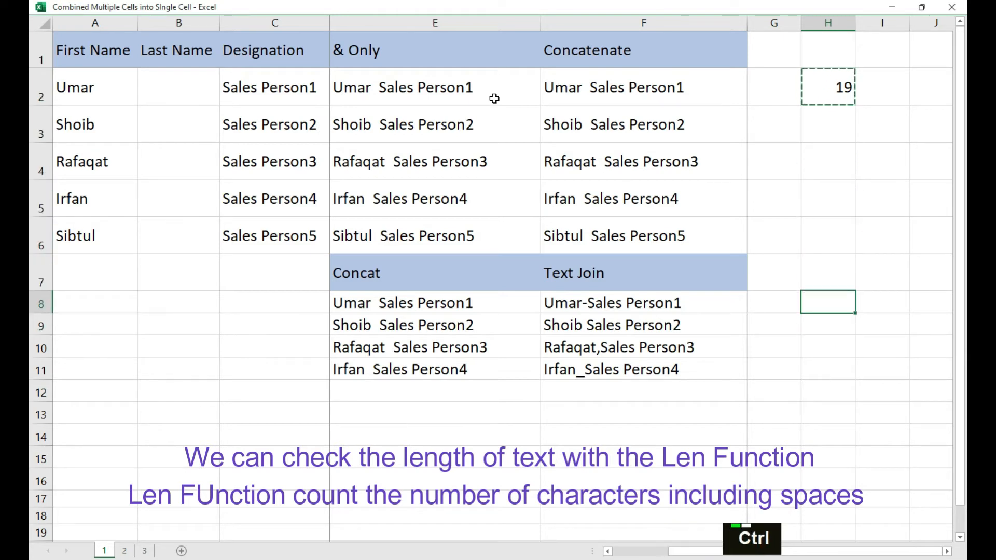
key(ctrl+v)
key(F2)
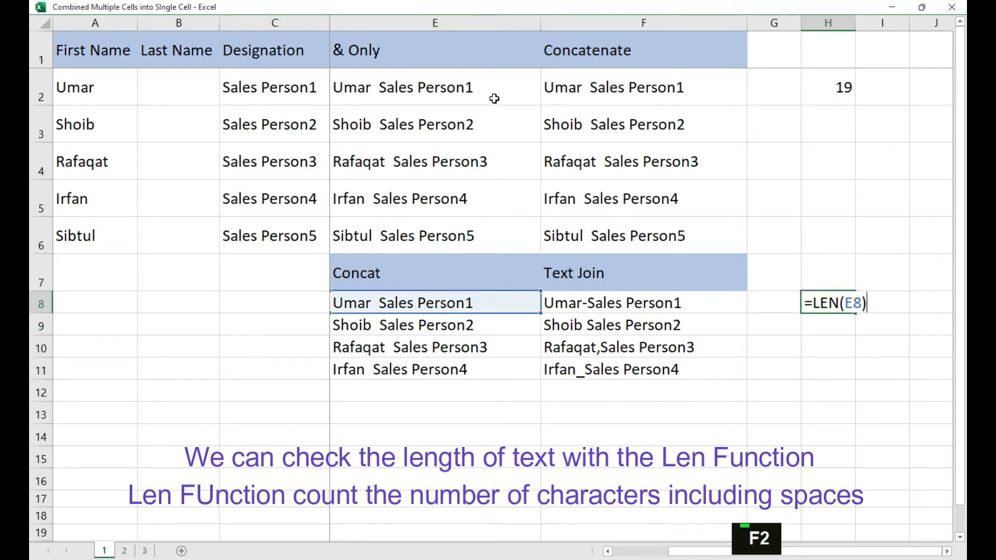
key(Escape)
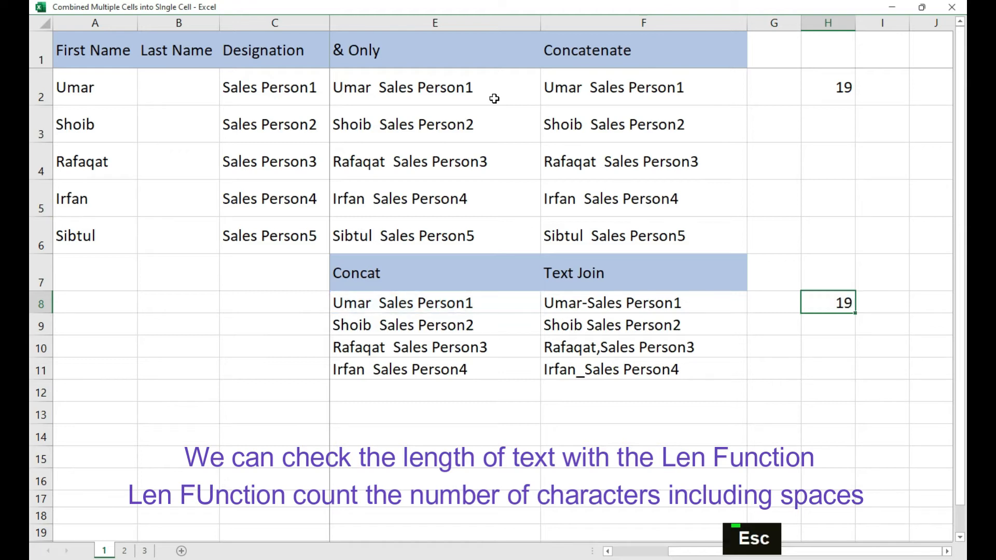
Fill the LEN formula from H2 across to I2, and copy it from I2 to I8 for the TEXTJOIN result.
click(821, 88)
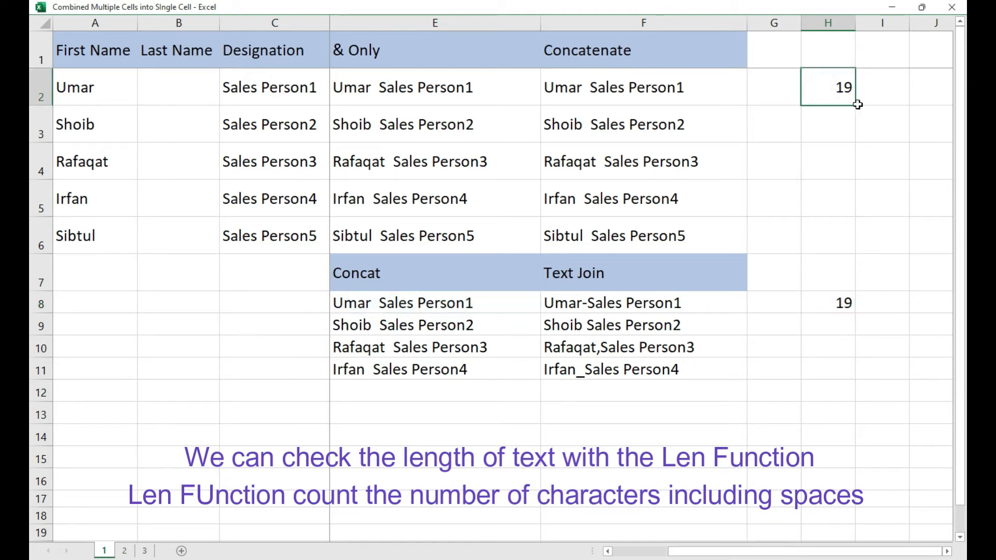
drag(857, 106, 888, 101)
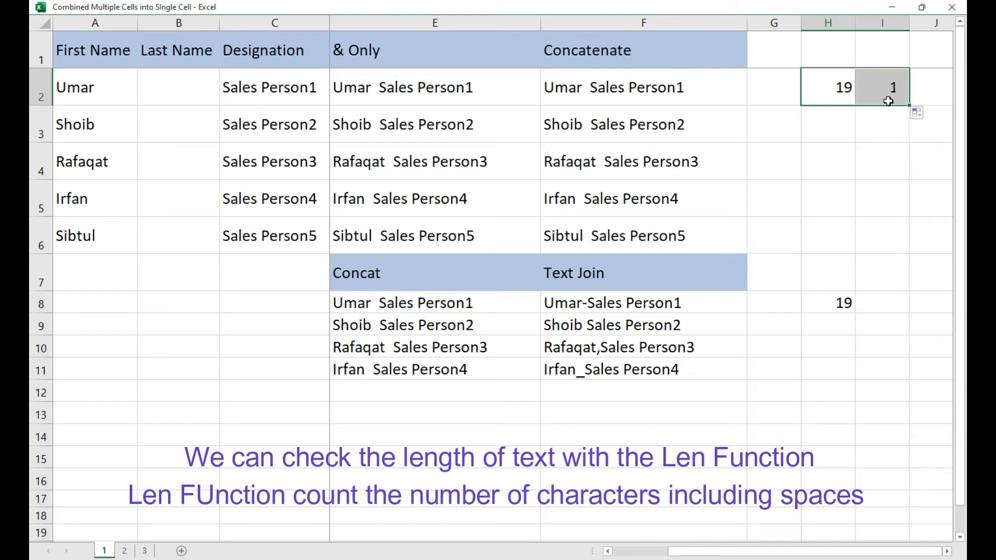
click(890, 94)
key(ctrl+c)
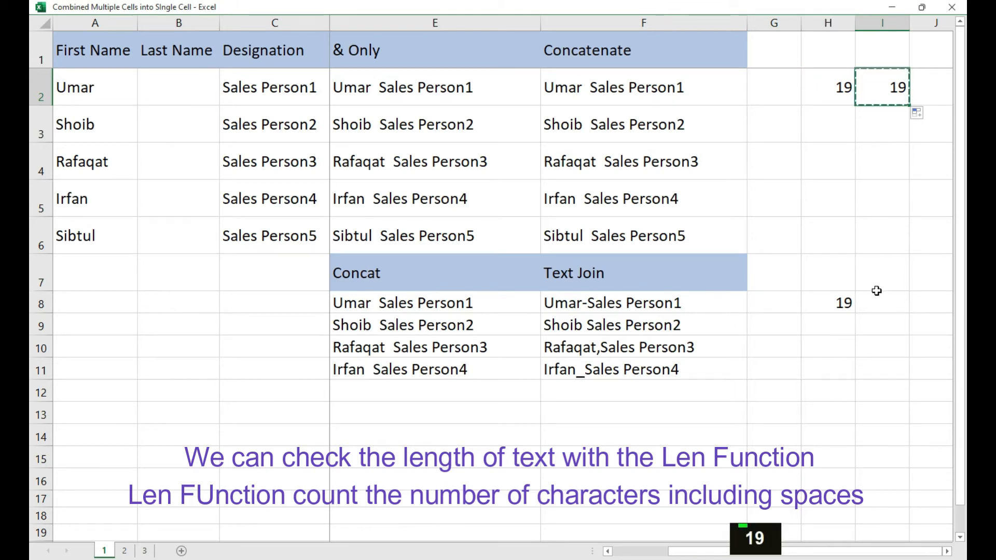
click(875, 298)
key(ctrl+v)
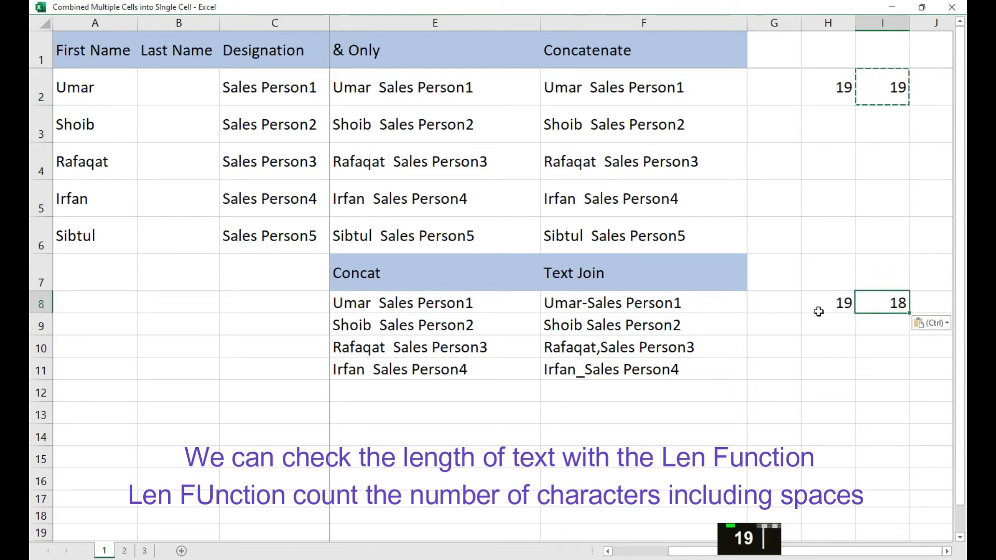
Compare the text lengths in H8 and I8, and fill the LEN formula from I8 down to I11.
click(635, 299)
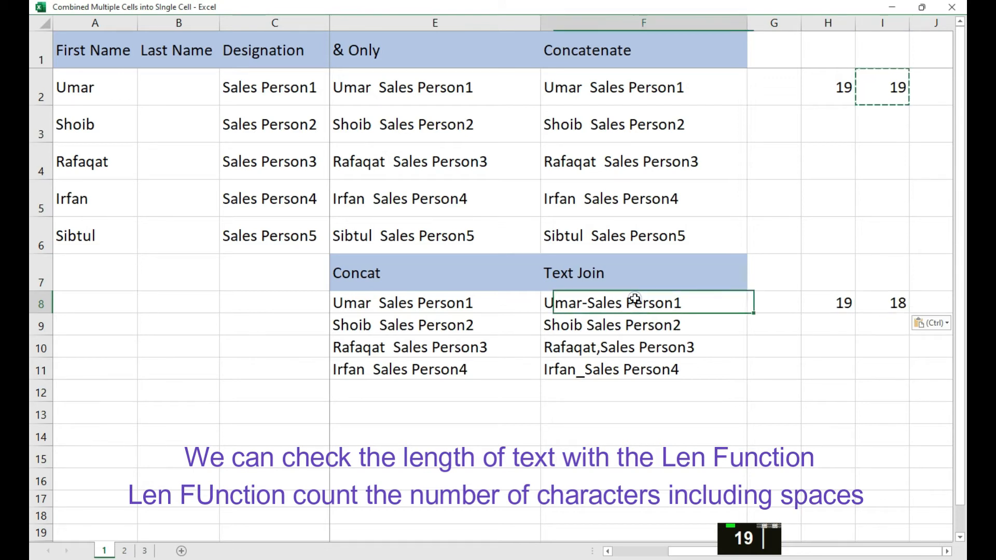
click(899, 310)
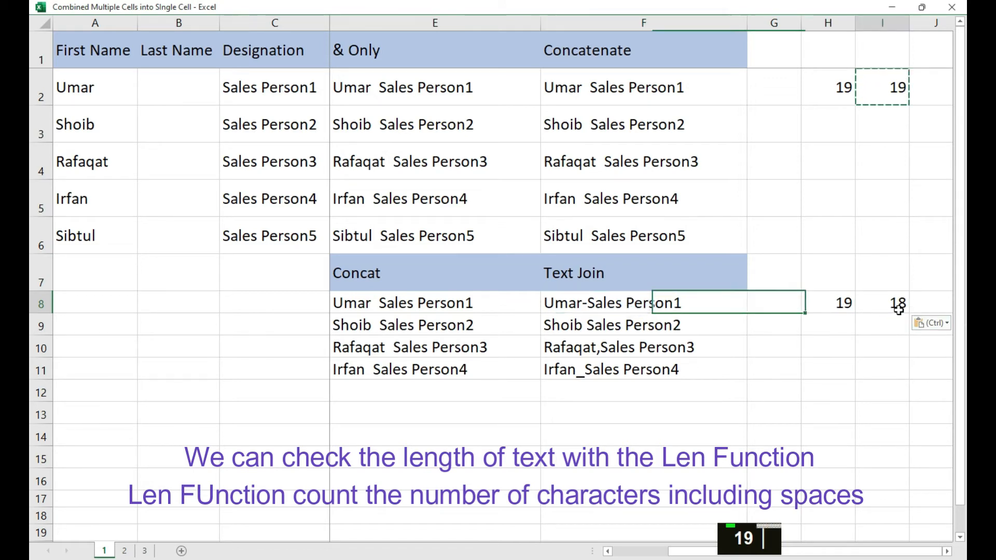
click(835, 303)
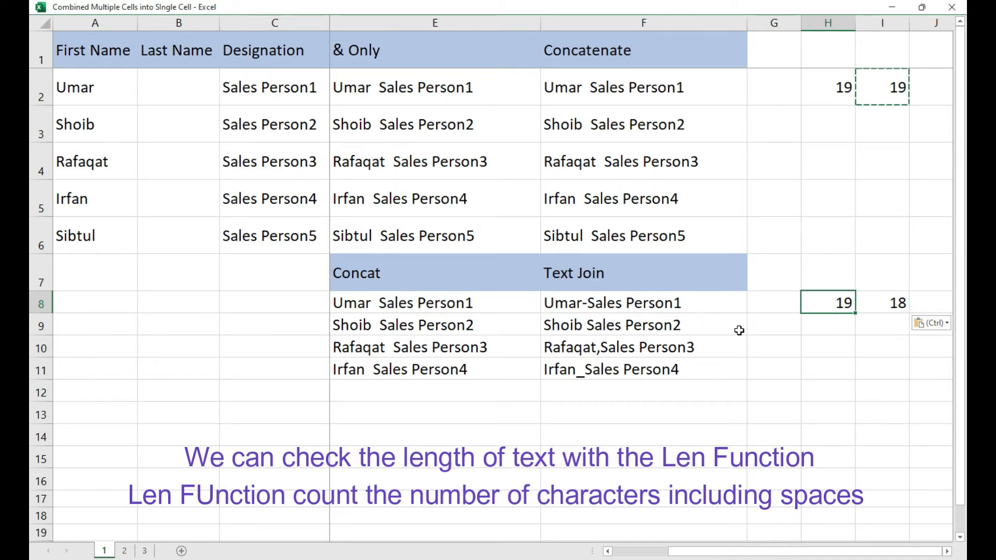
click(888, 307)
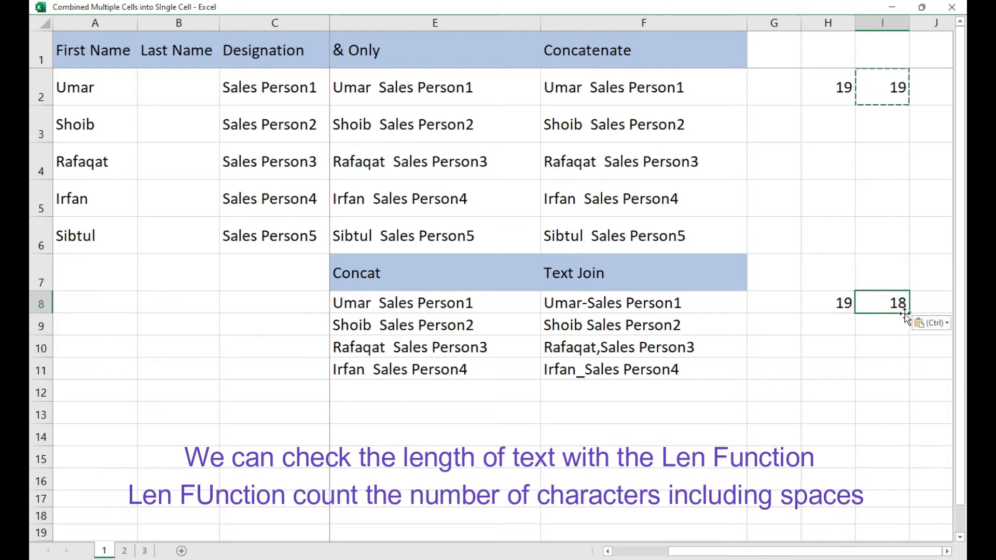
drag(910, 315, 893, 374)
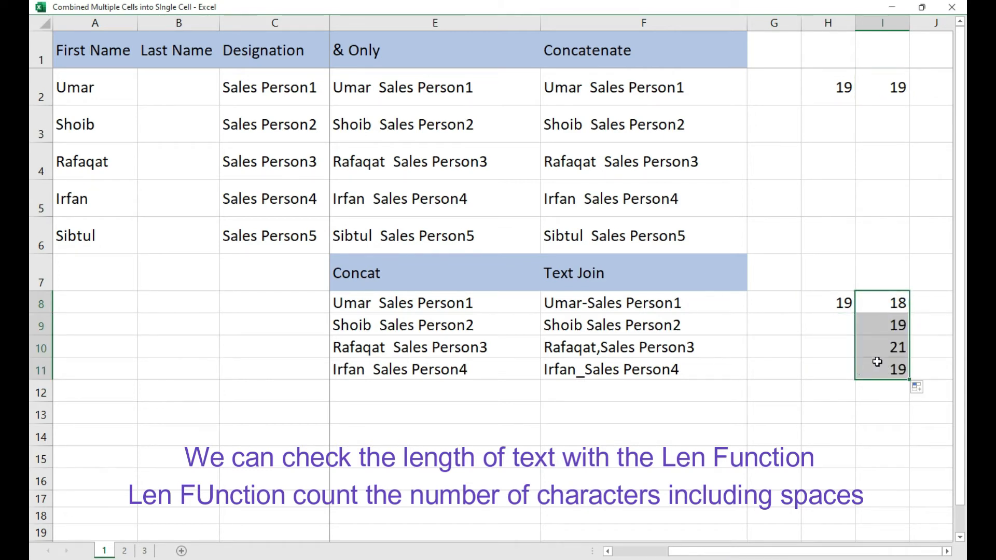
click(879, 329)
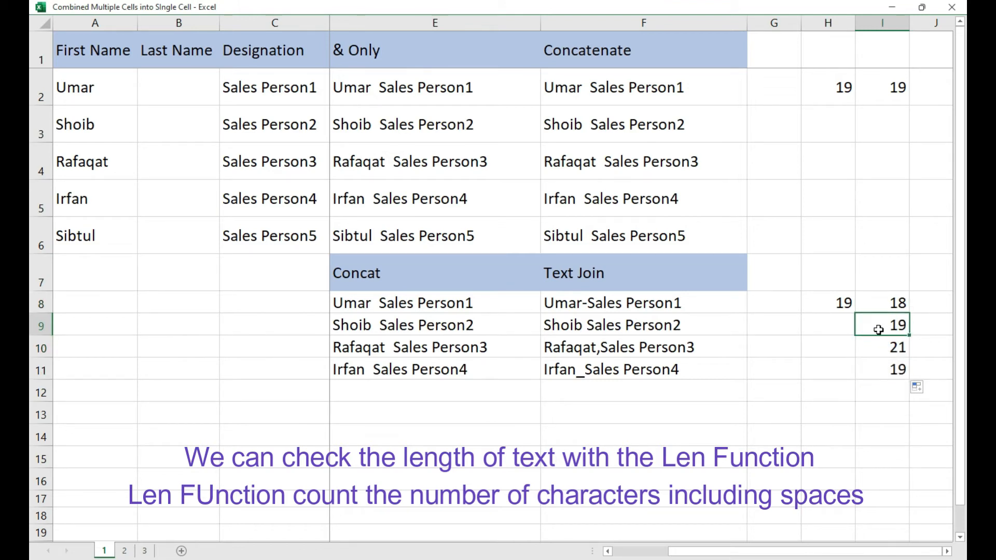
click(879, 345)
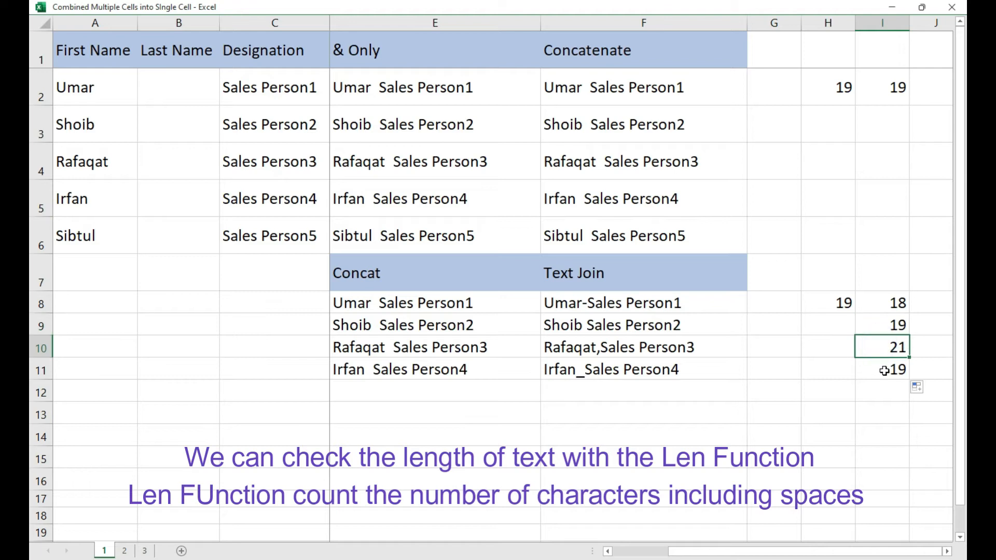
click(884, 368)
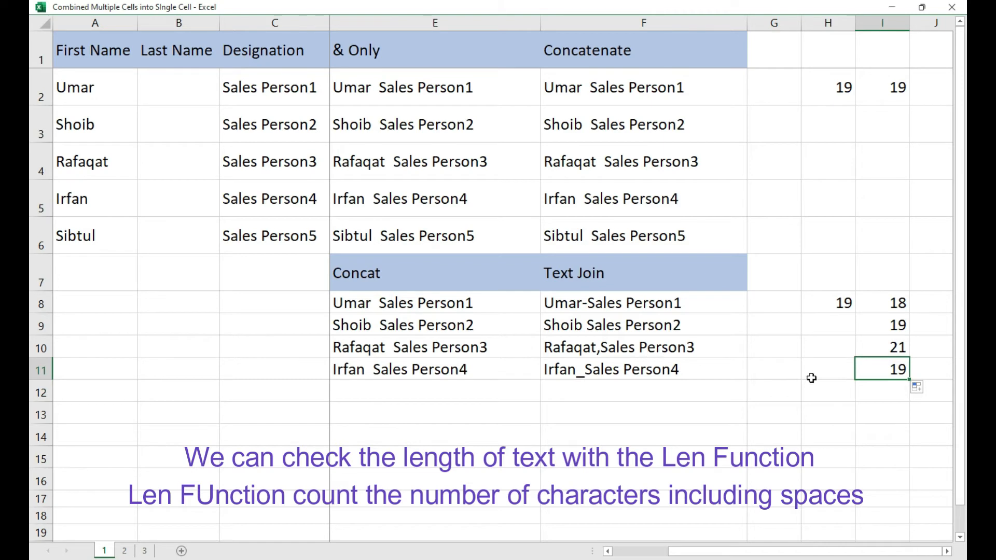
Fill the LEN formulas down from H8 to H11 and from H2 and I2 to row 6.
click(838, 303)
drag(855, 314, 852, 380)
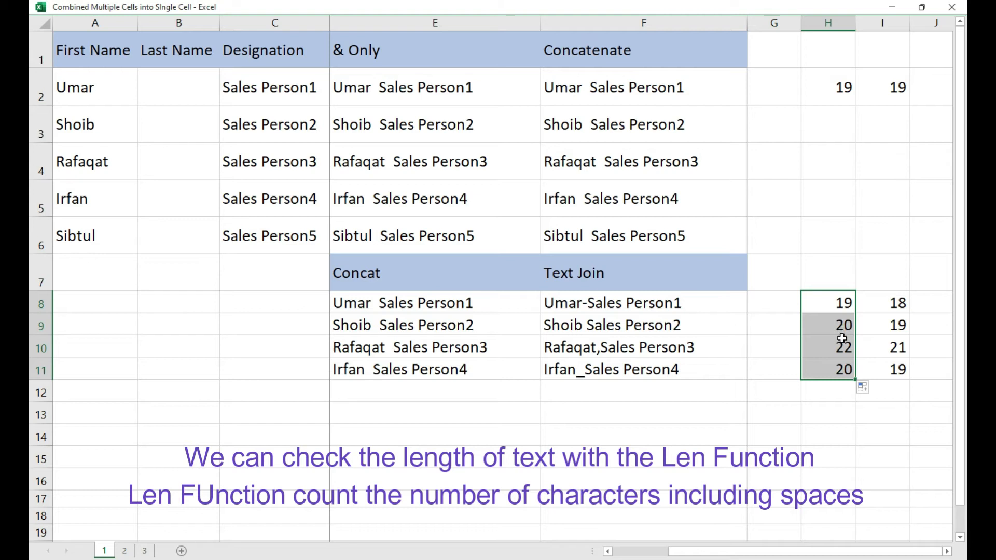
click(841, 89)
drag(856, 115, 849, 249)
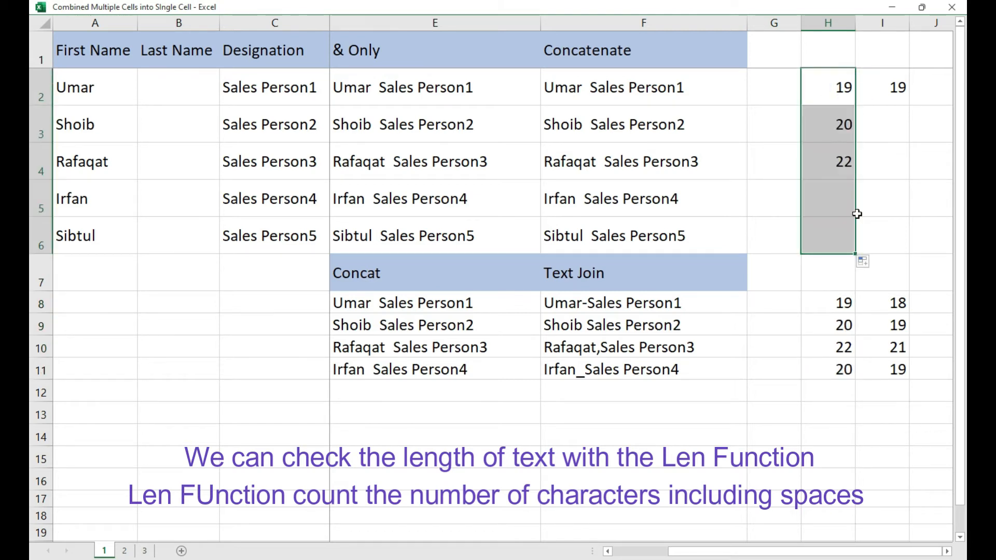
click(900, 91)
drag(909, 105, 901, 249)
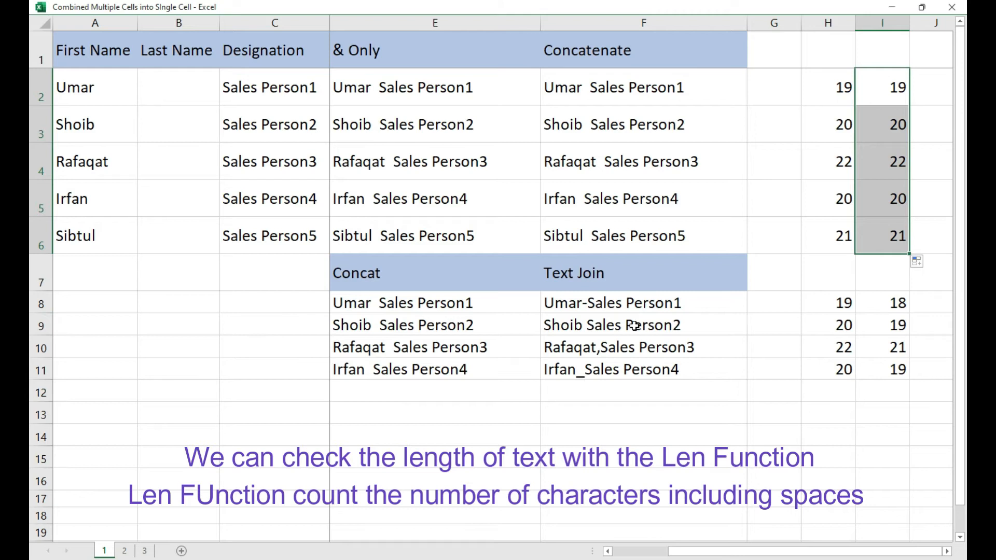
Enter the note "I Think the Best Method in this Case is TextJoin" in cell F13.
click(606, 407)
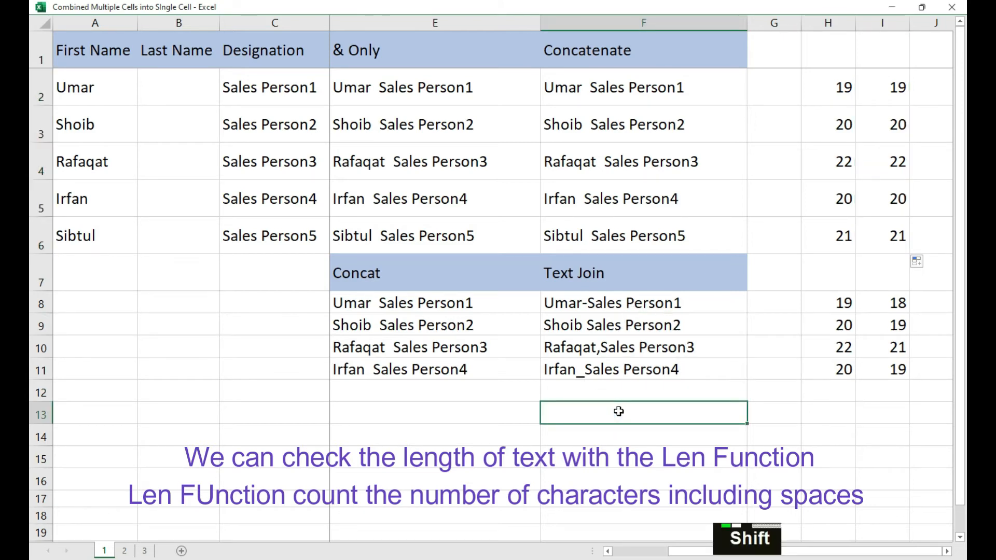
text(I Th)
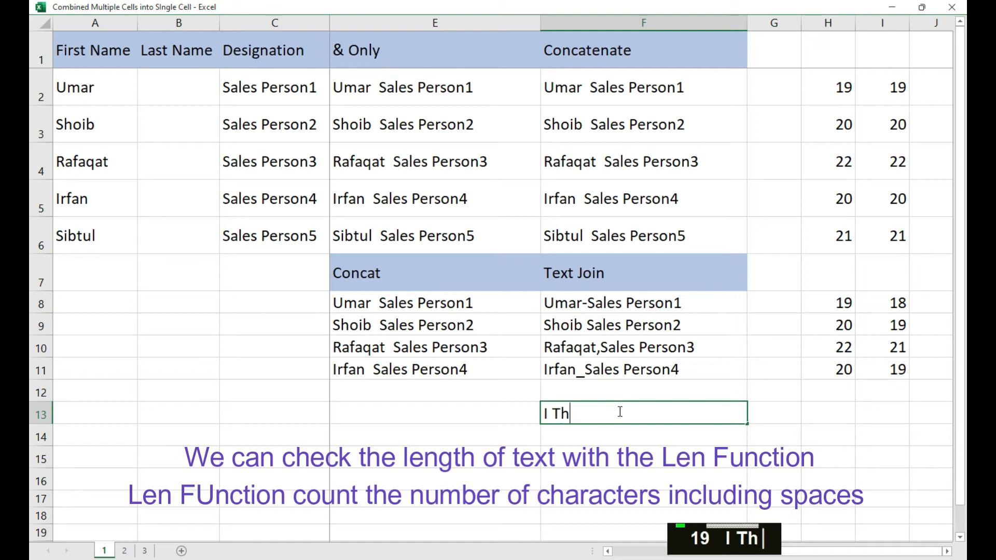
text(ink th)
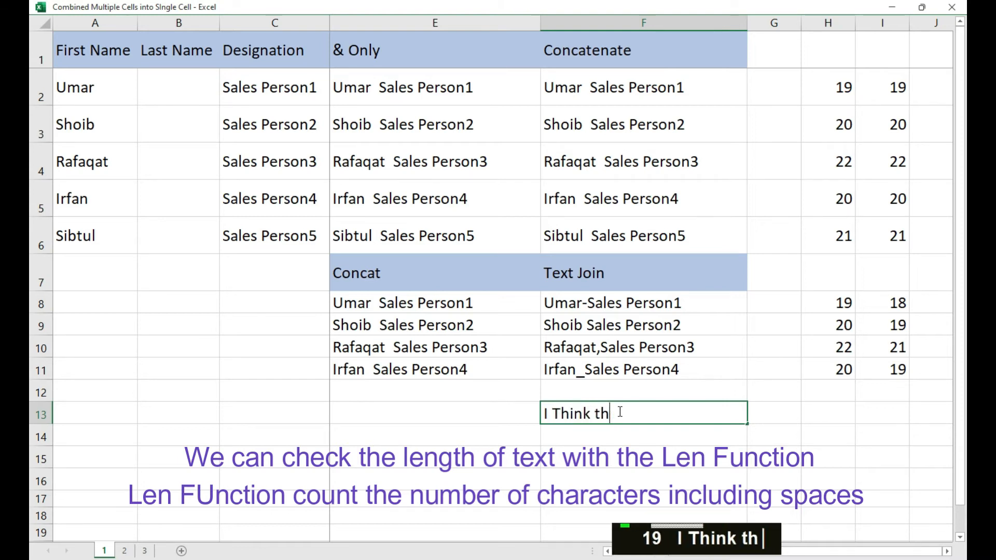
text(e Best M)
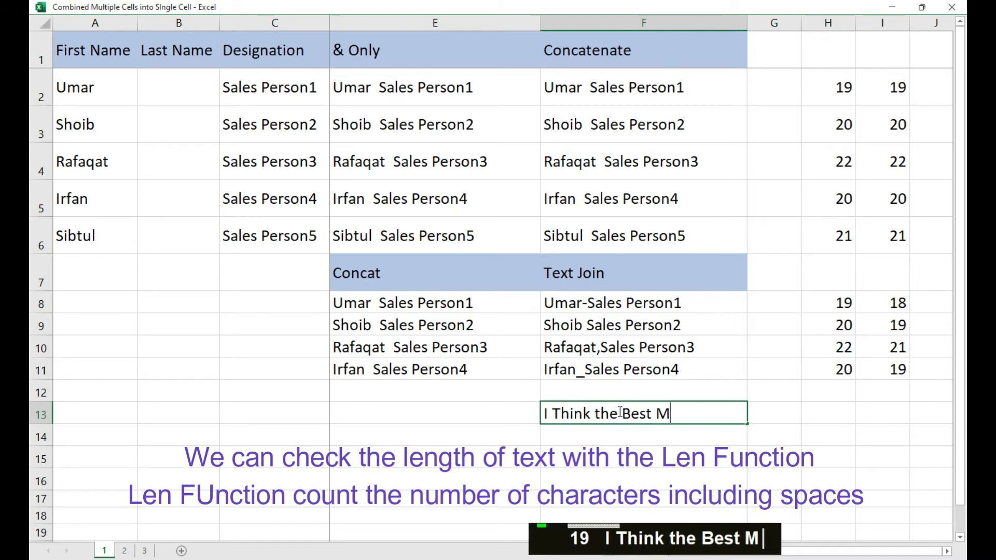
text(ethod )
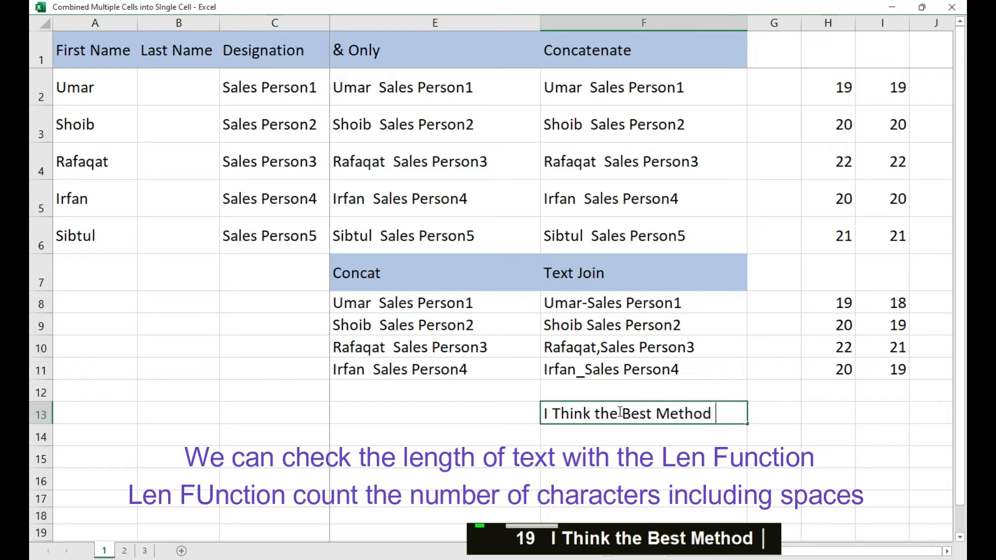
text(in t)
text(his)
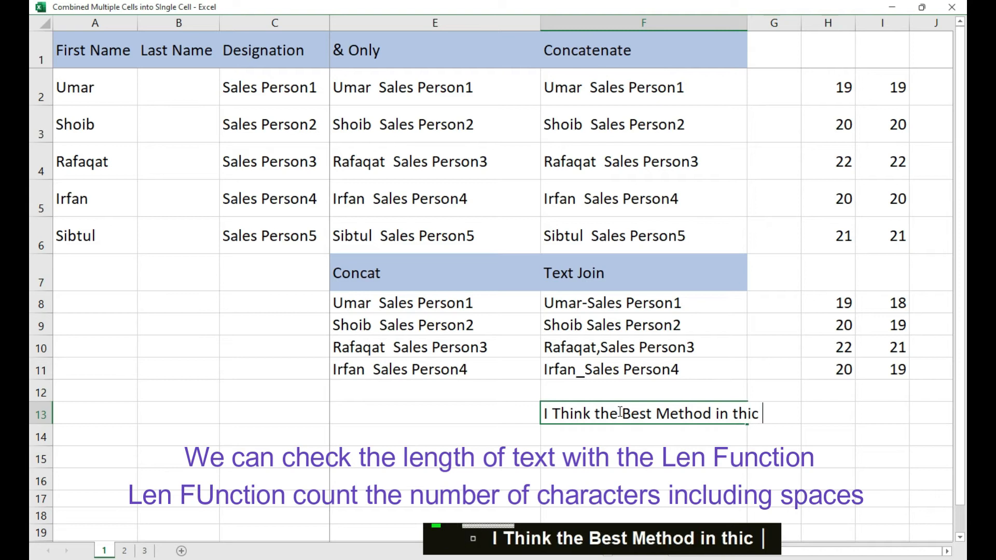
text( Cas)
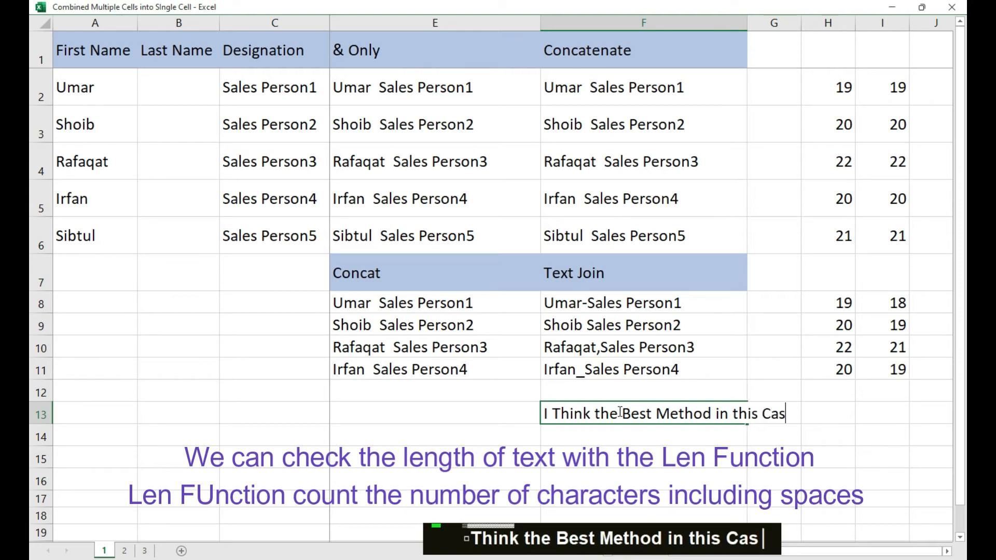
text(e is Tex)
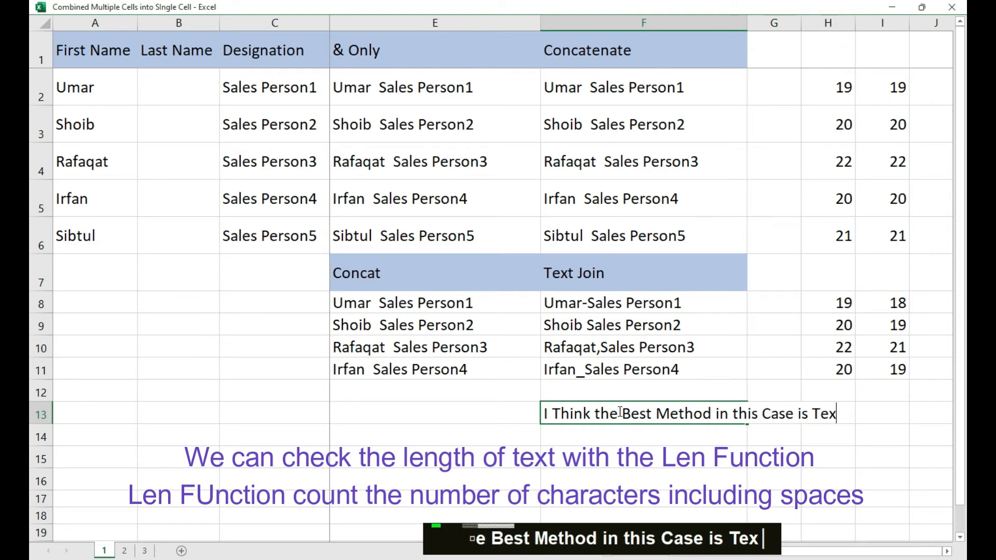
text(tJoin)
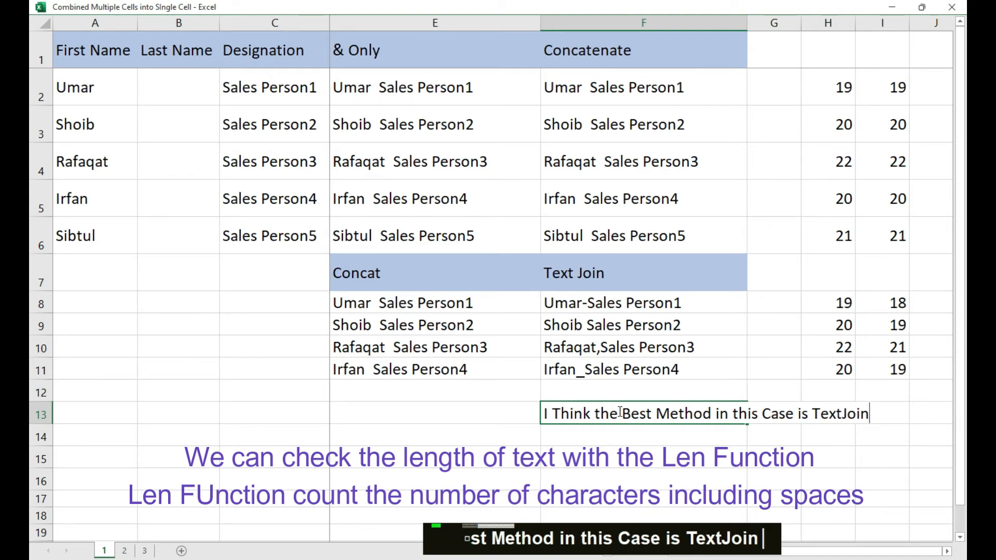
key(Return)
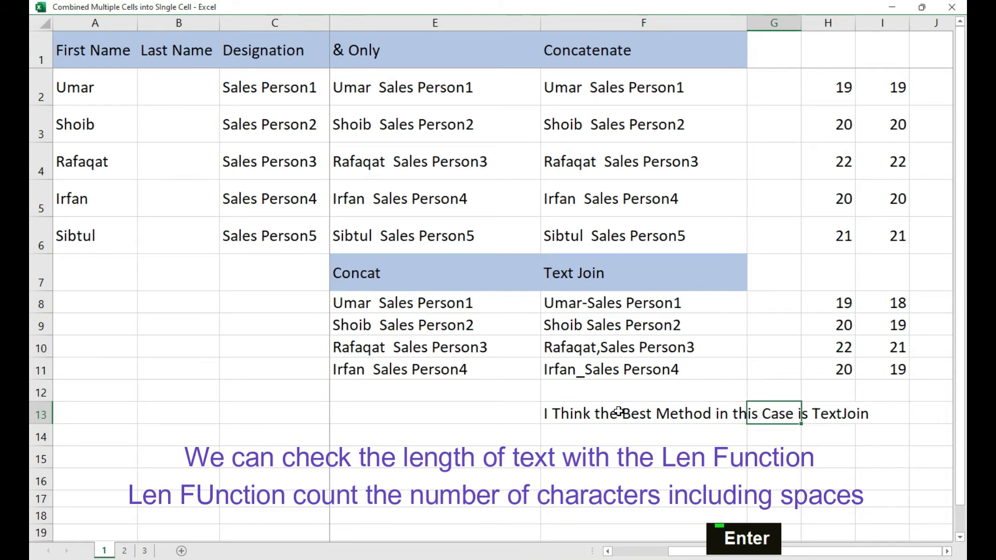
key(Left)
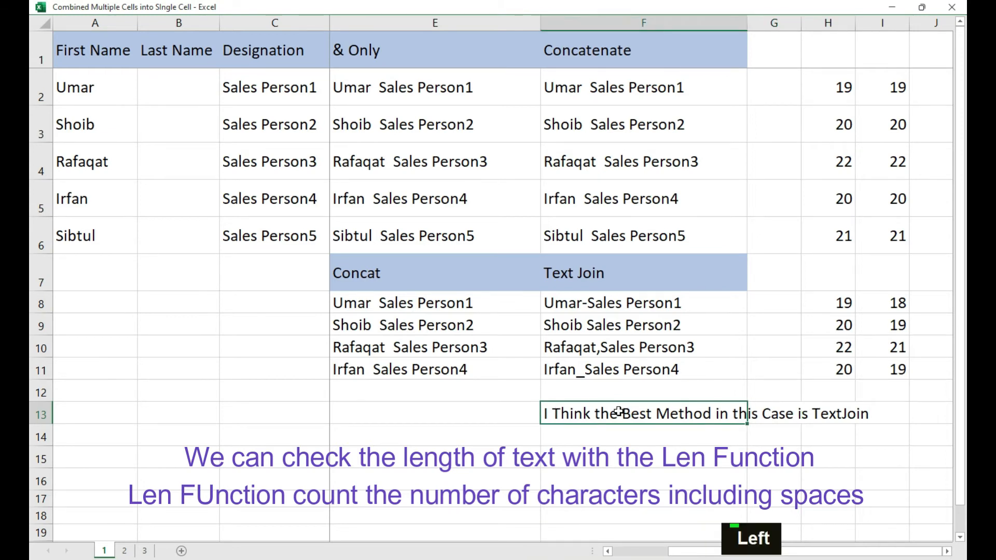
Switch to sheet 2 and copy the region name West from A4 into the Region cell B11.
key(ctrl)
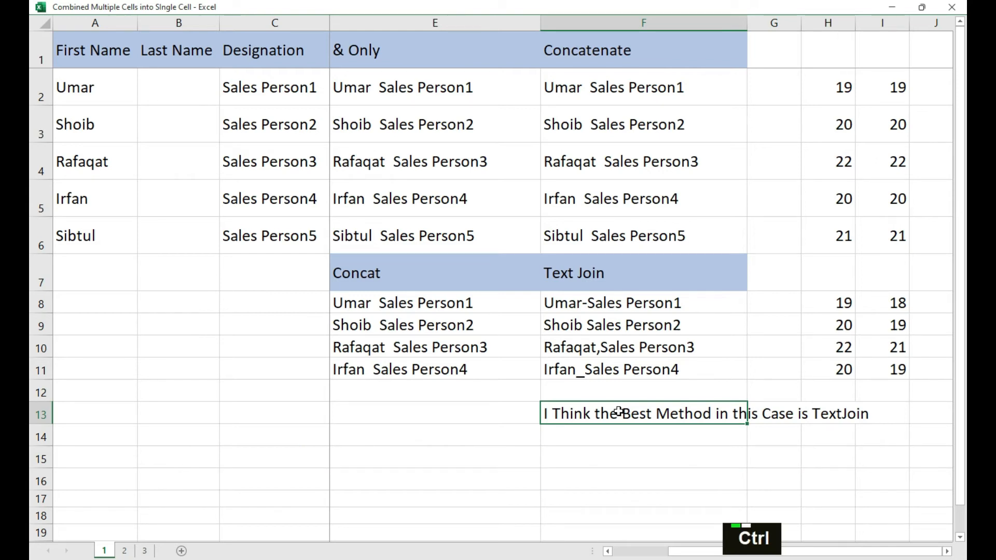
key(ctrl+Page_Down)
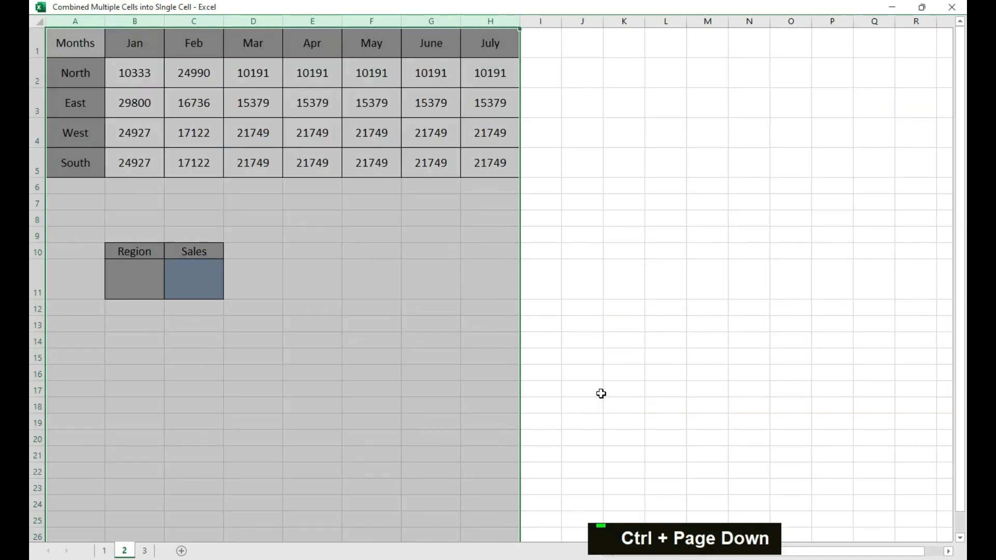
click(372, 285)
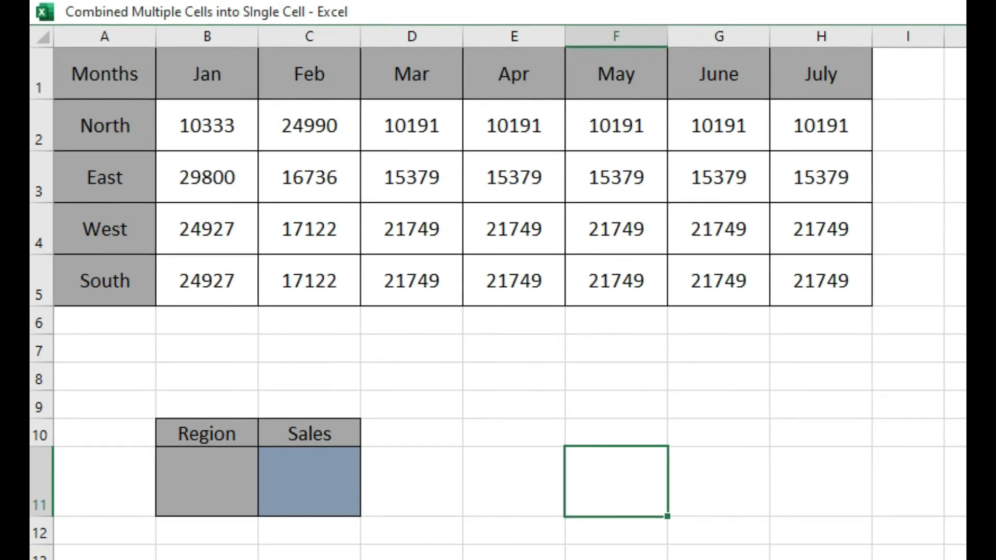
click(232, 495)
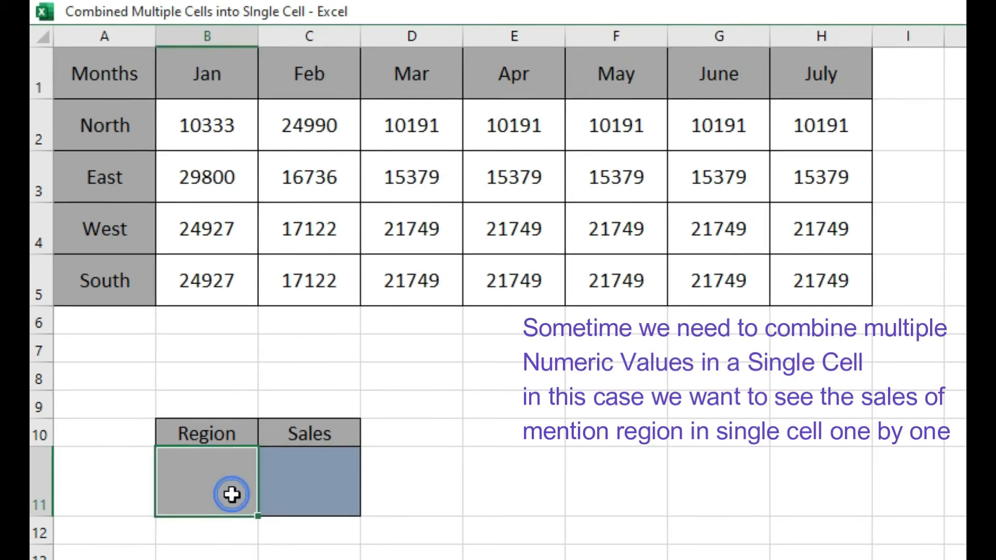
key(ctrl+c)
click(196, 467)
key(ctrl+v)
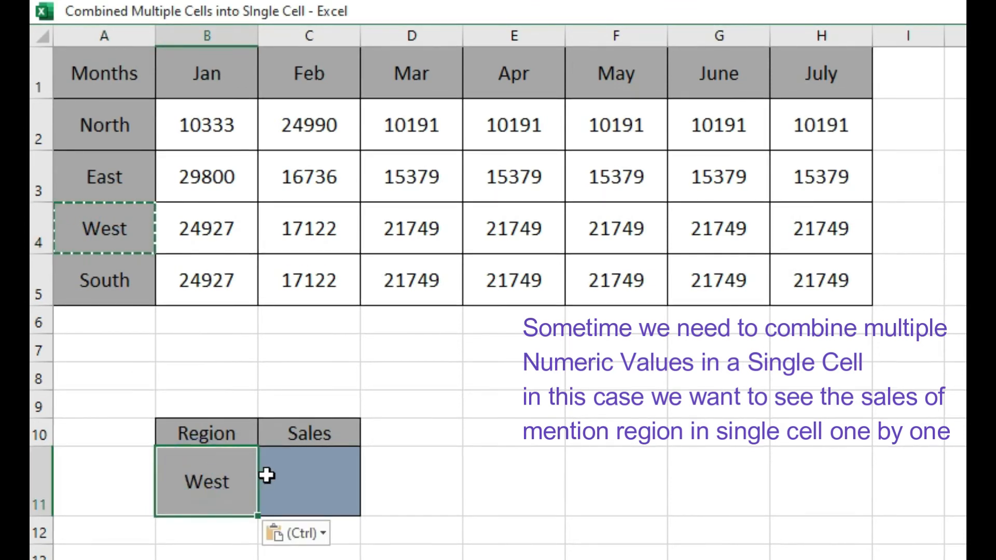
Start a CONCAT formula in Sales cell C11 with a nested IF testing B11=A2:A5.
click(296, 474)
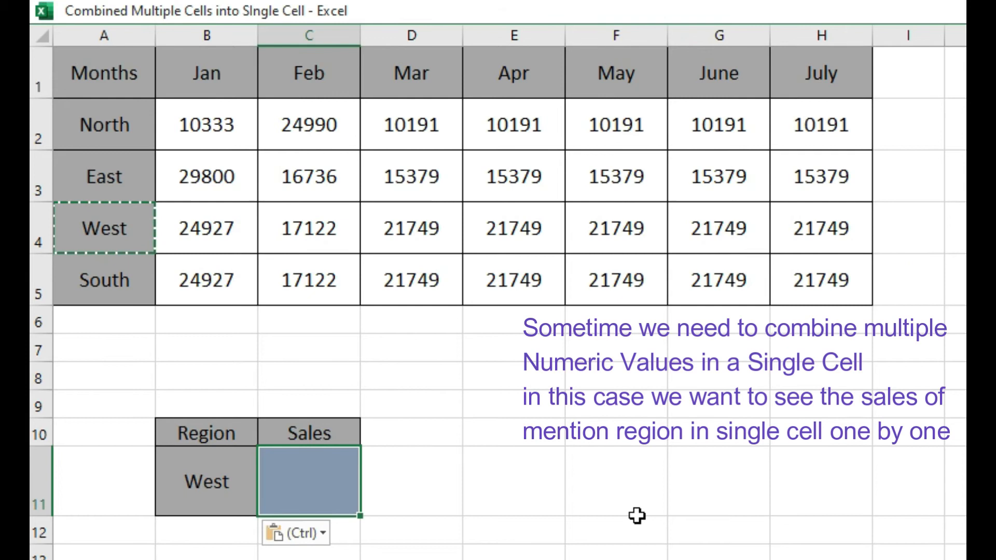
text(=concat)
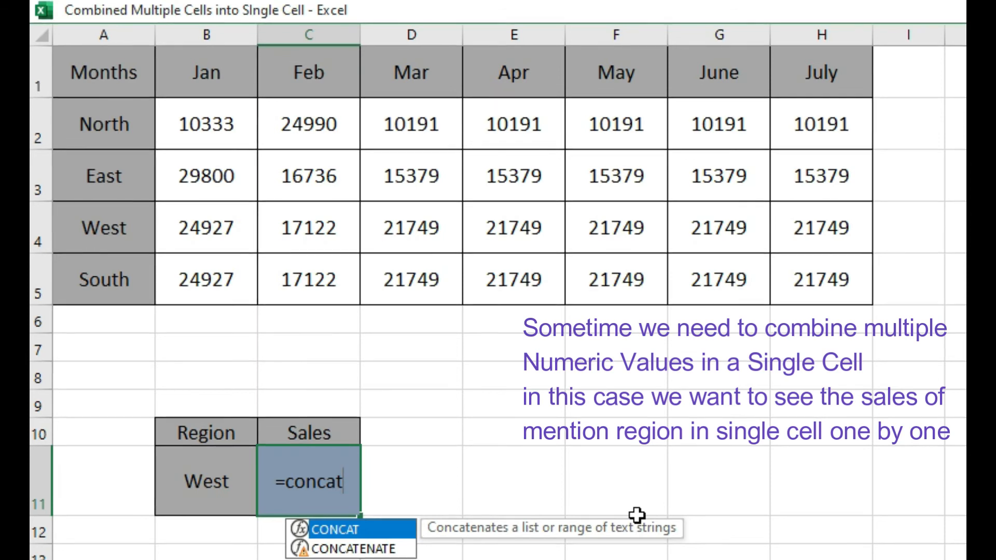
text(()
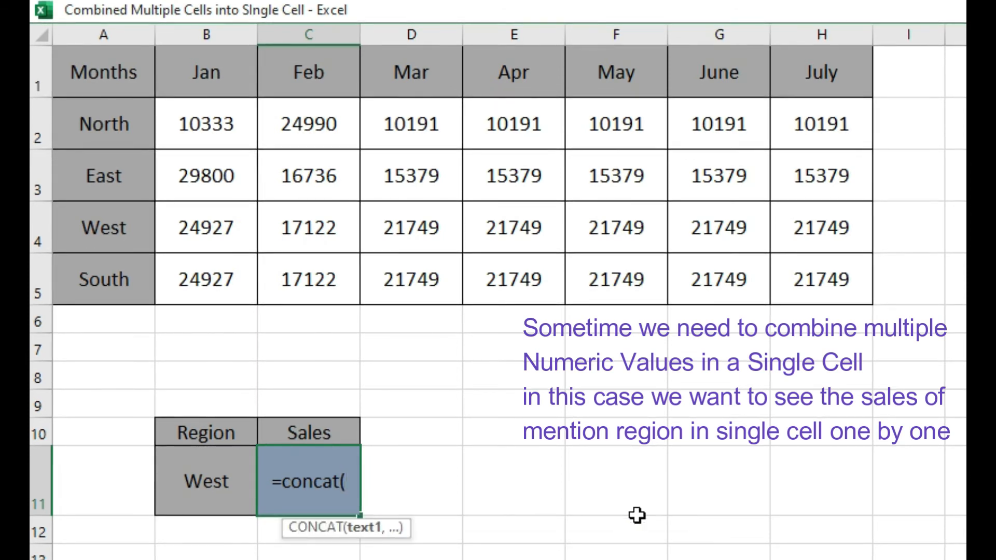
text(if)
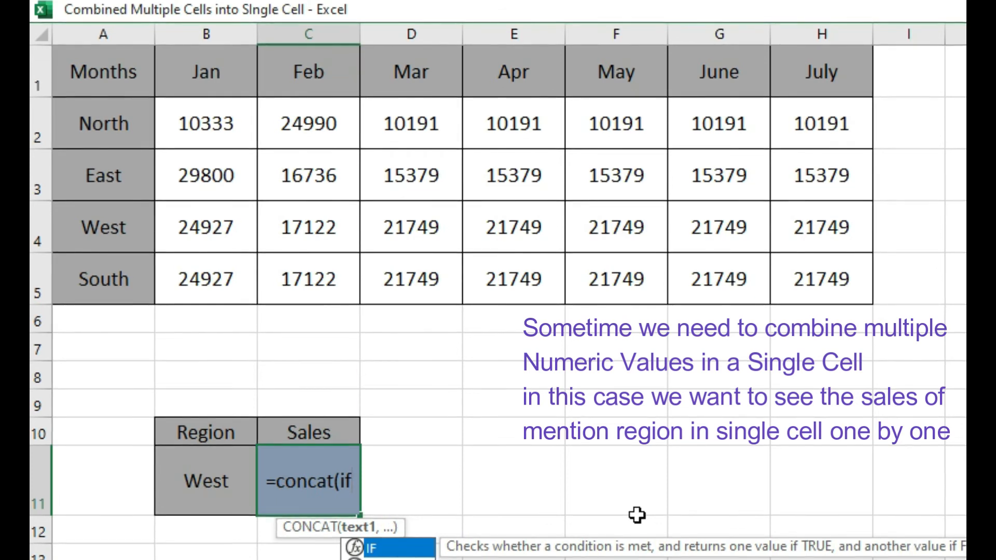
text(()
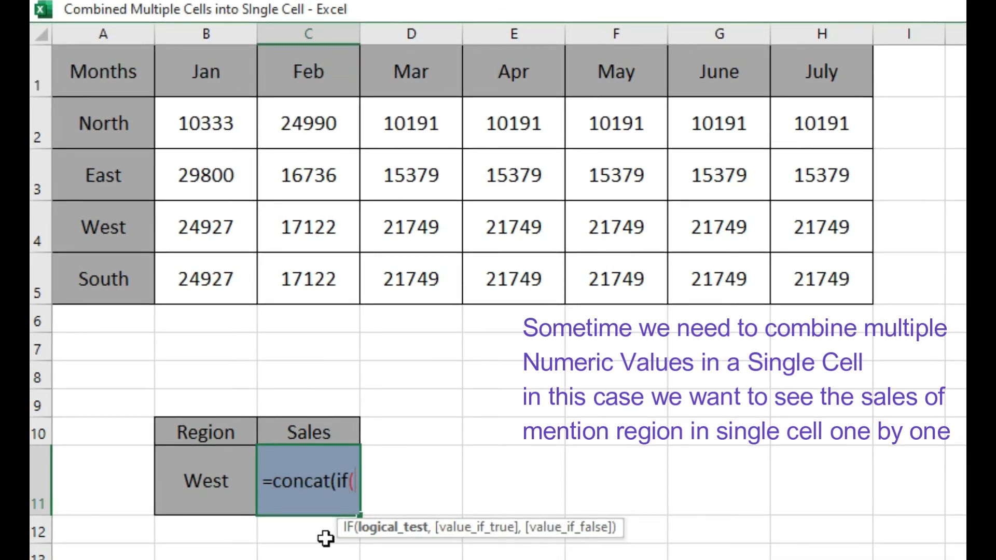
click(214, 483)
text(=)
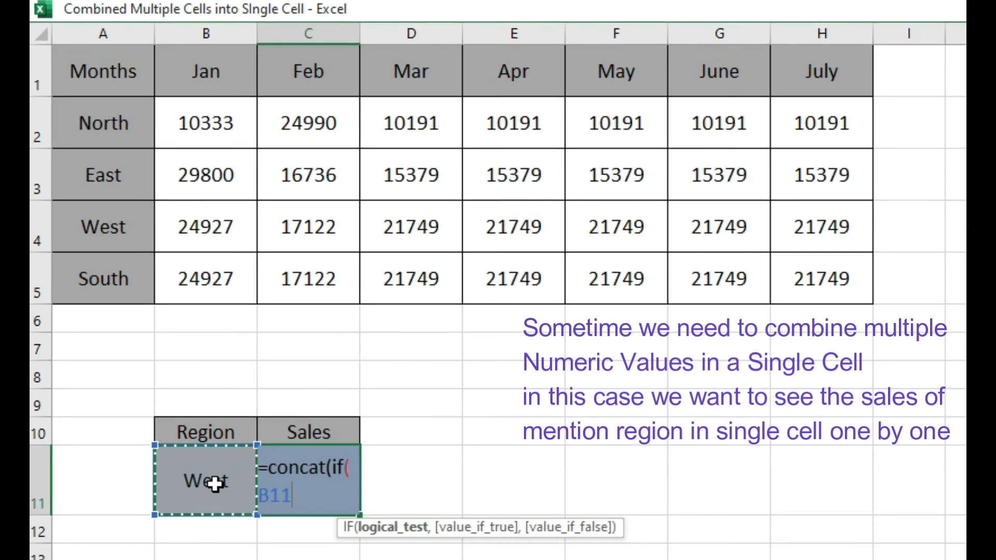
drag(109, 118, 117, 268)
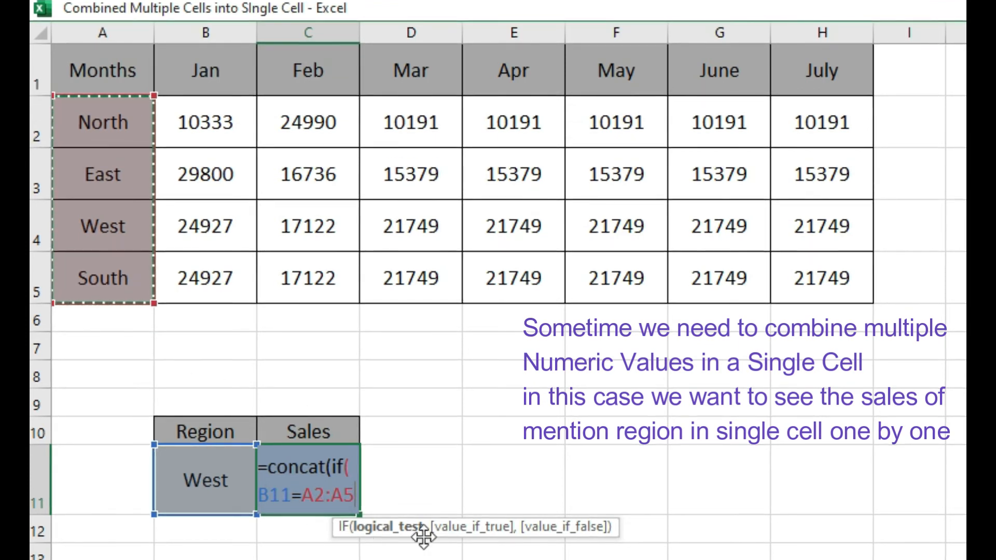
Complete the C11 formula with B2:H5&" " as the true value and "" as the false value, accepting the closing-parenthesis correction.
text(,)
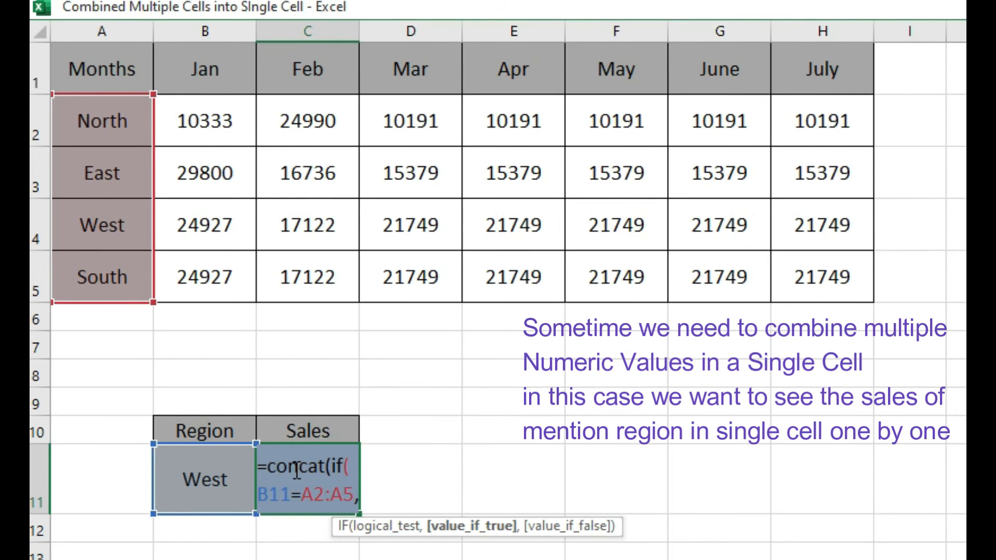
drag(215, 131, 815, 265)
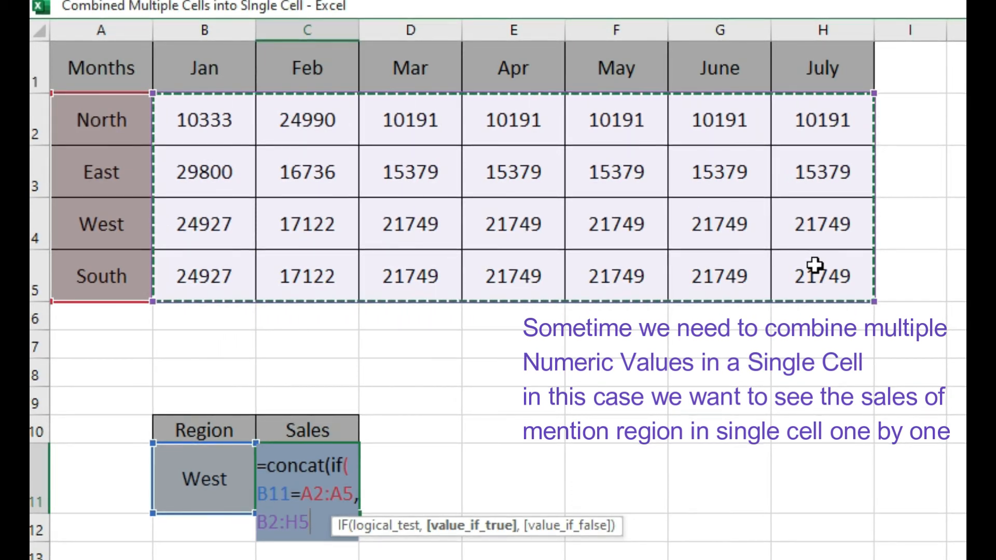
text(&)
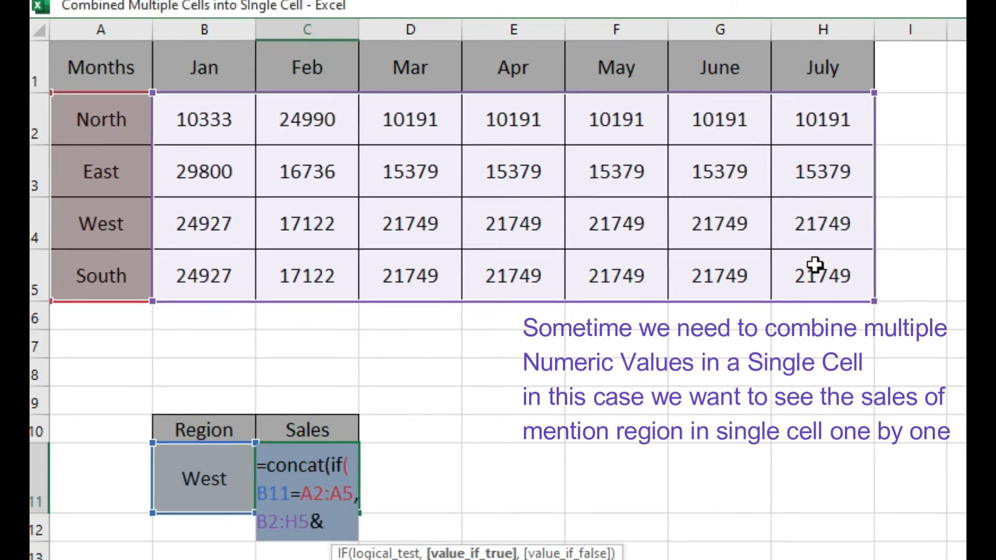
text(" ")
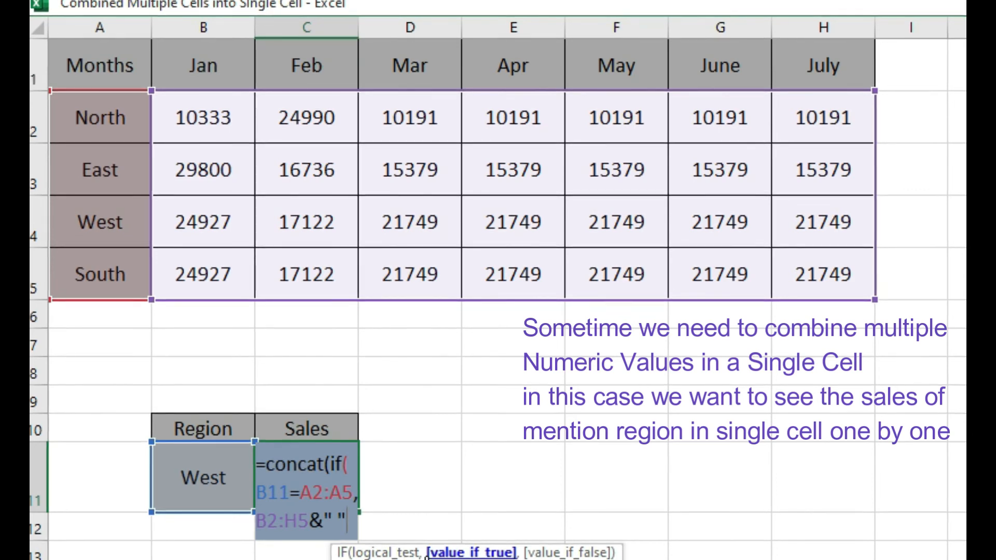
text(,)
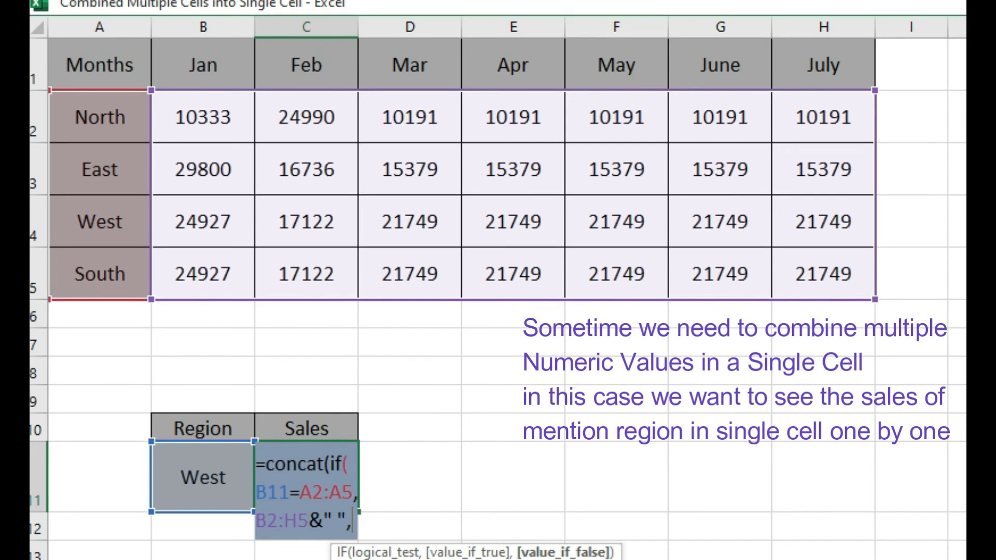
text(")
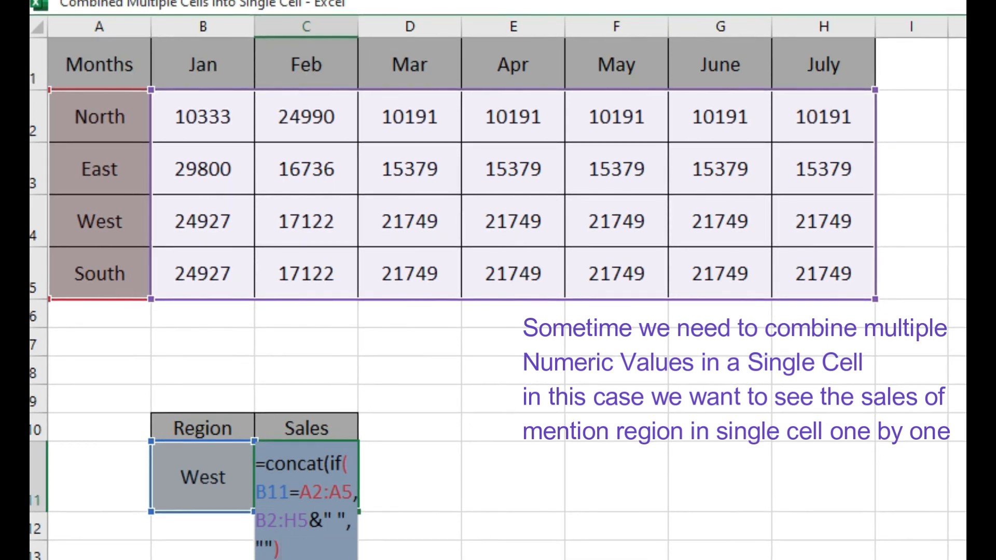
key(Return)
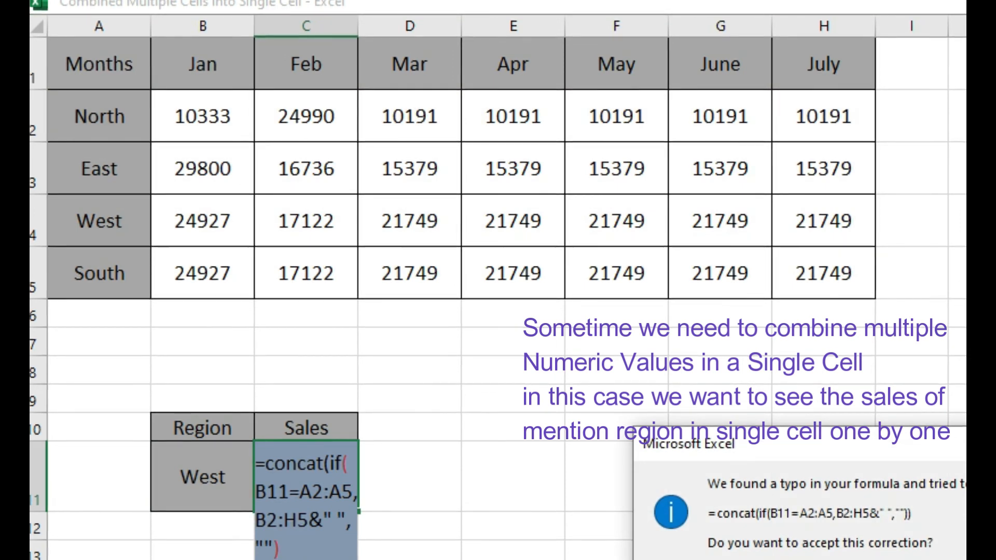
key(Return)
key(Left)
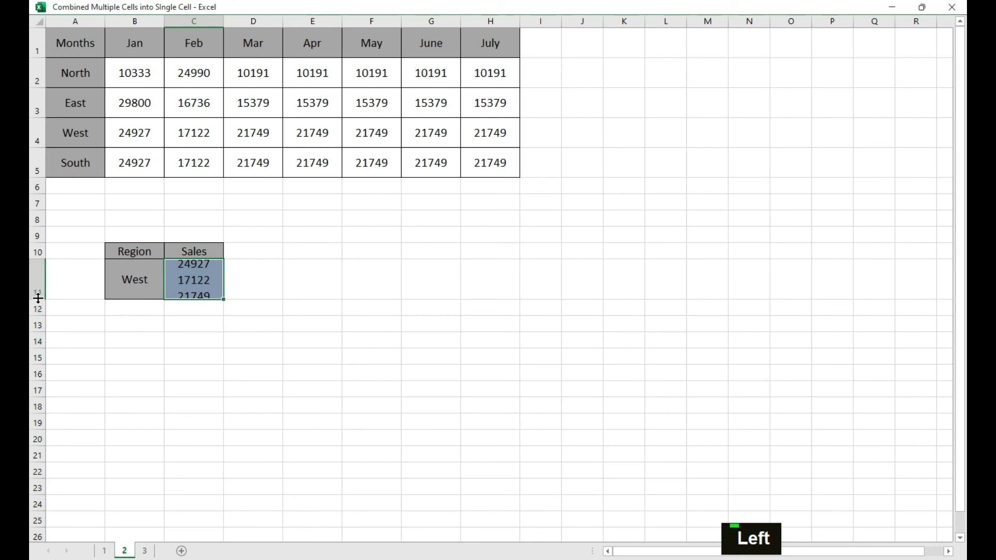
Increase the height of row 11 to fit all the sales in C11, and compare them with the West figures in B4:H4.
drag(38, 298, 40, 395)
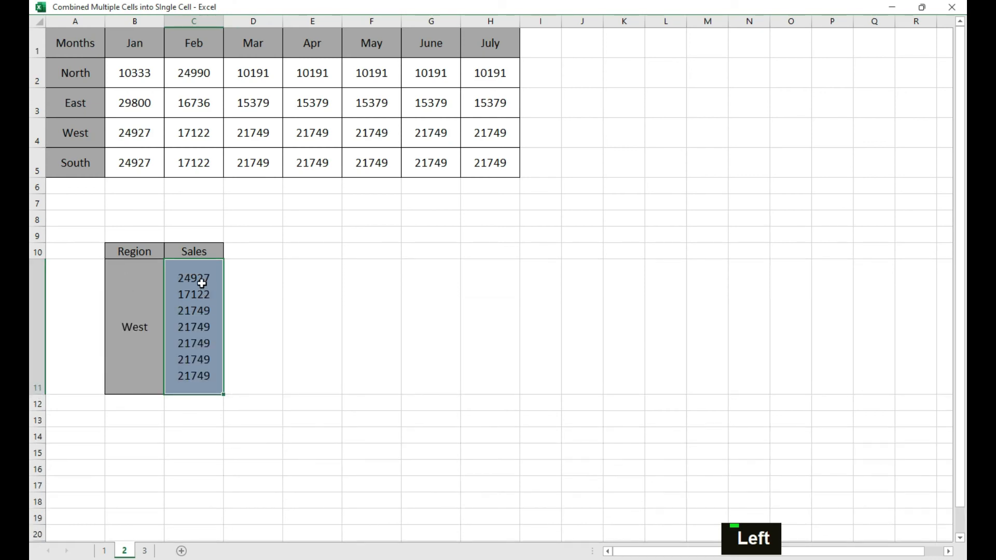
click(136, 133)
drag(194, 135, 498, 133)
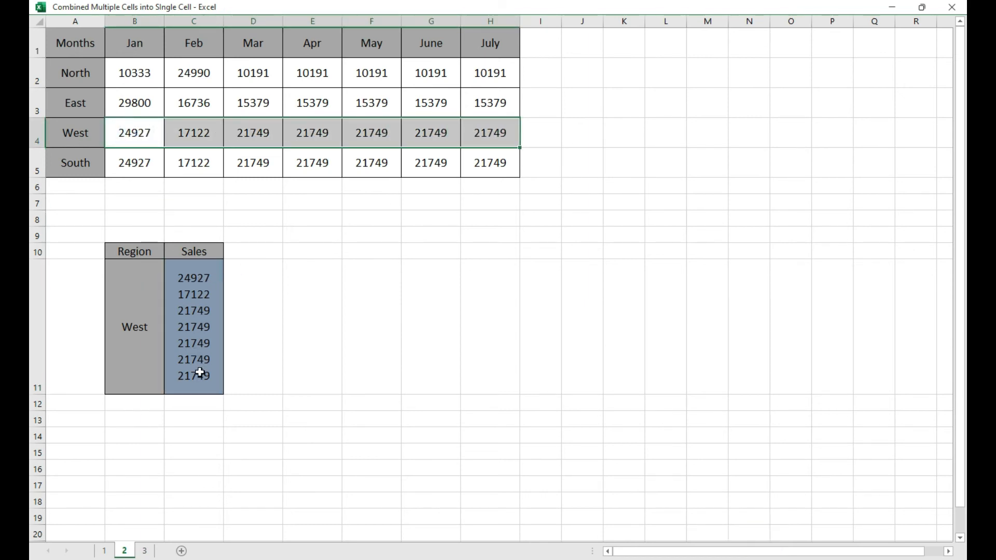
Change the Region cell B11 first to South and then to East to update the combined sales in C11.
click(130, 327)
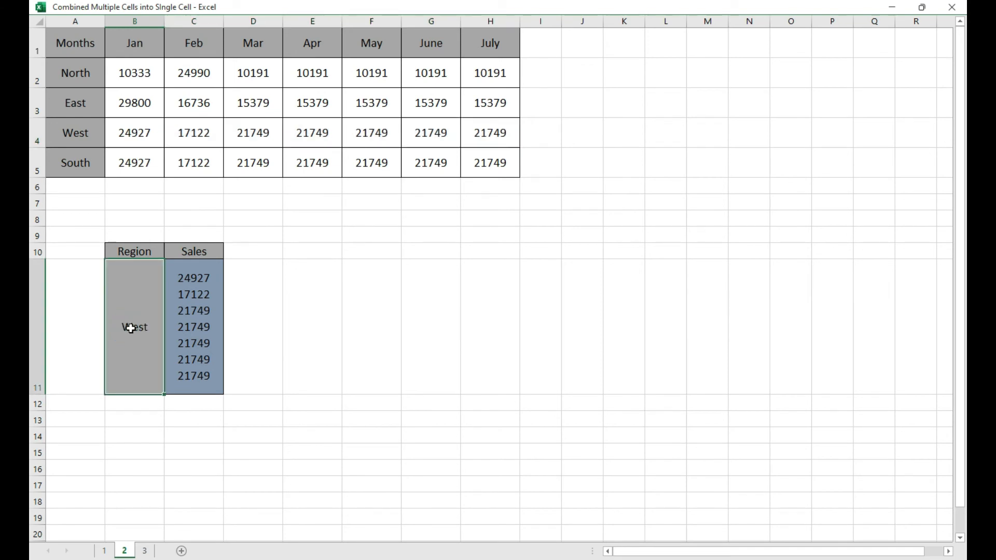
text(South)
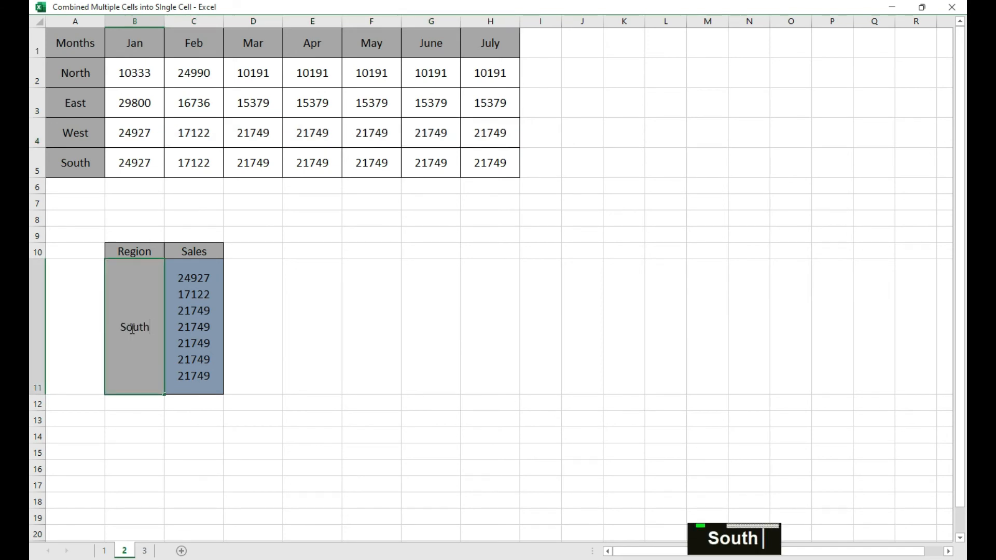
key(Return)
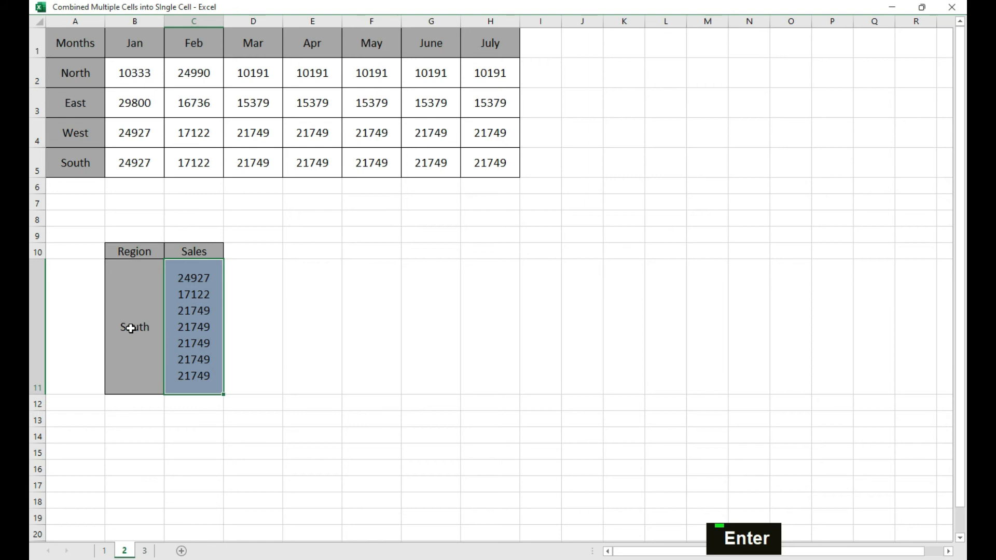
key(Left)
text(East)
key(Return)
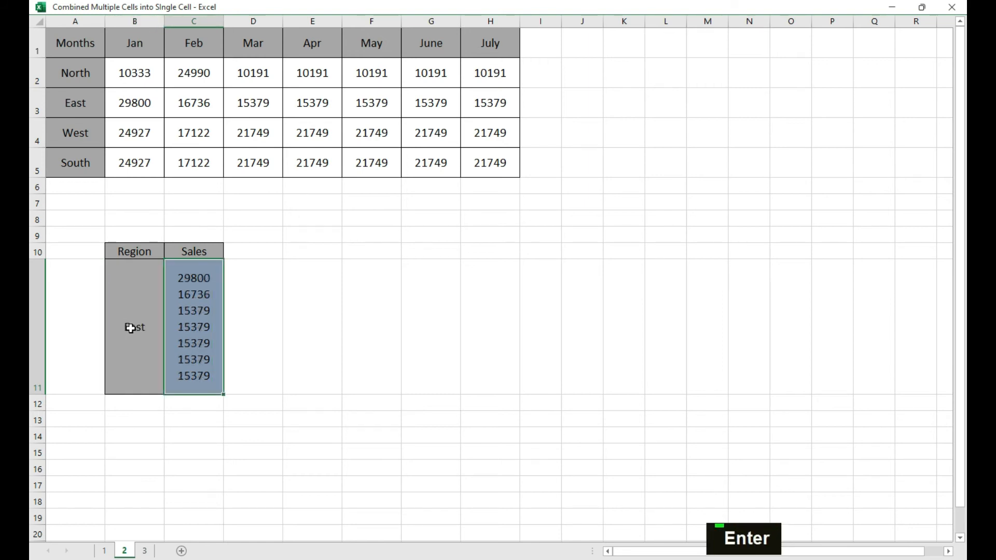
key(Left)
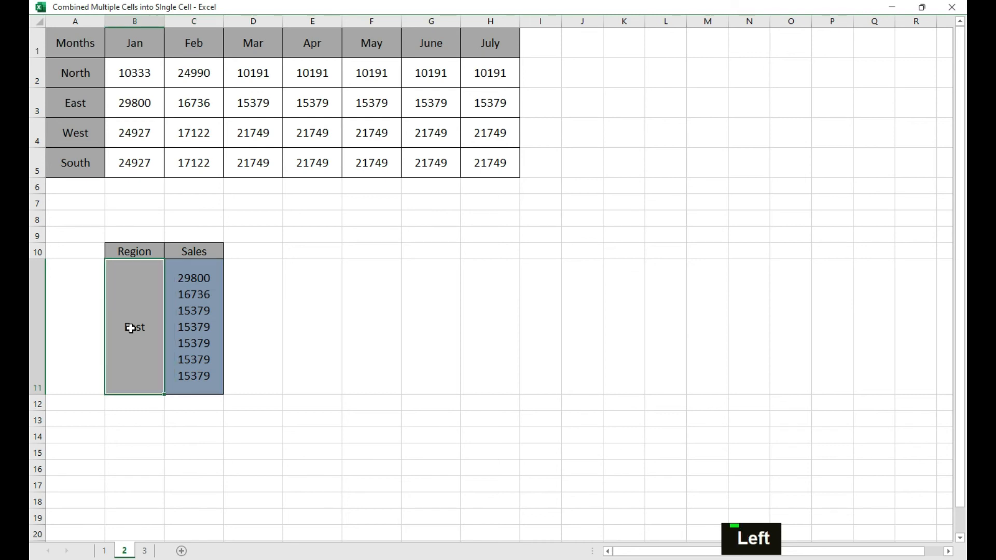
Change the region name in A4 to East so that two table rows share the same region.
click(73, 135)
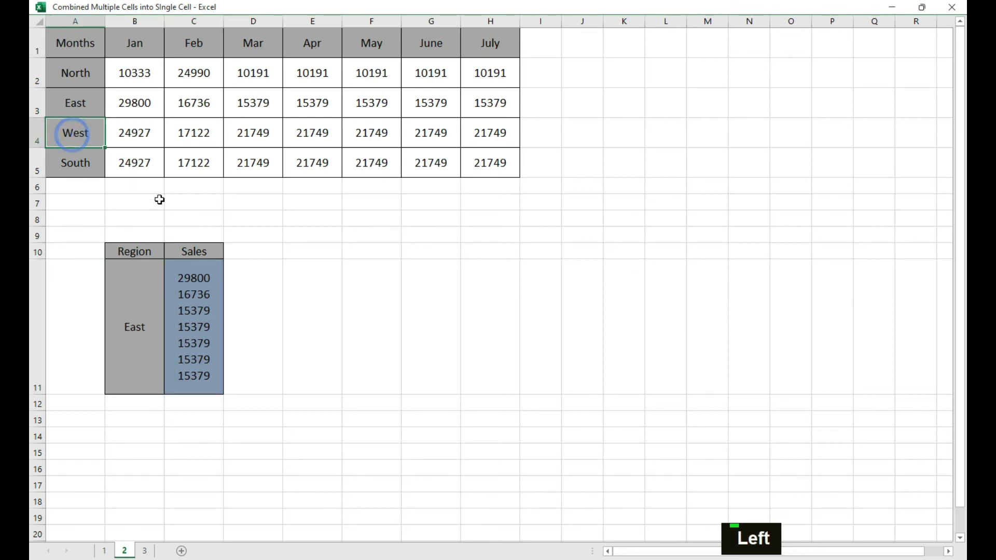
text(East)
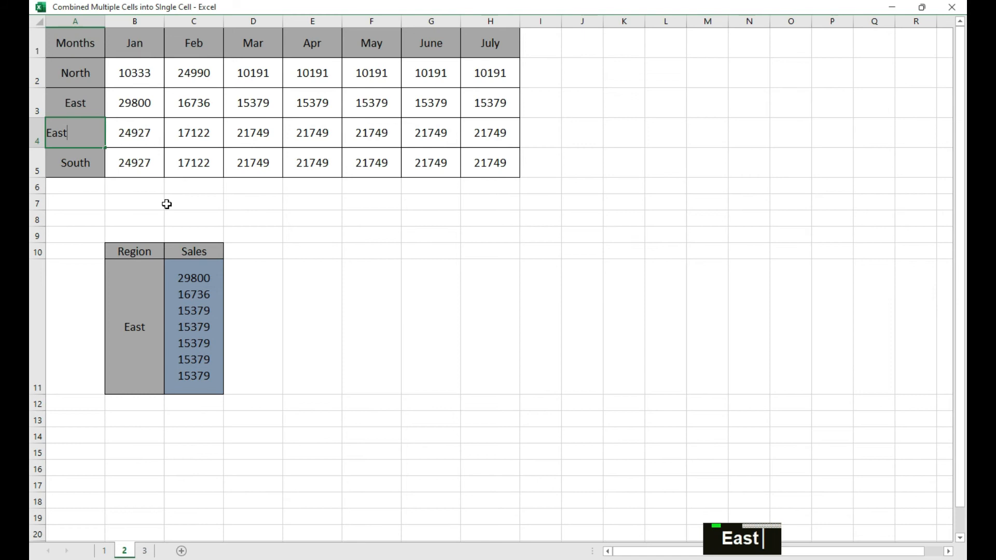
key(Return)
Fit the height of row 11 to all the sales in C11, and compare them with the two East rows in B3:H4.
drag(41, 398, 41, 471)
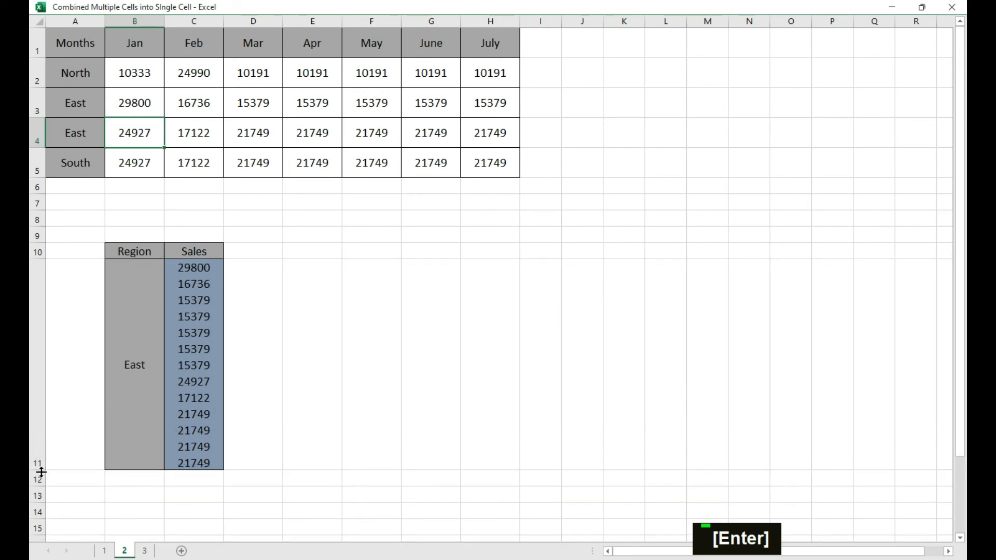
double_click(39, 469)
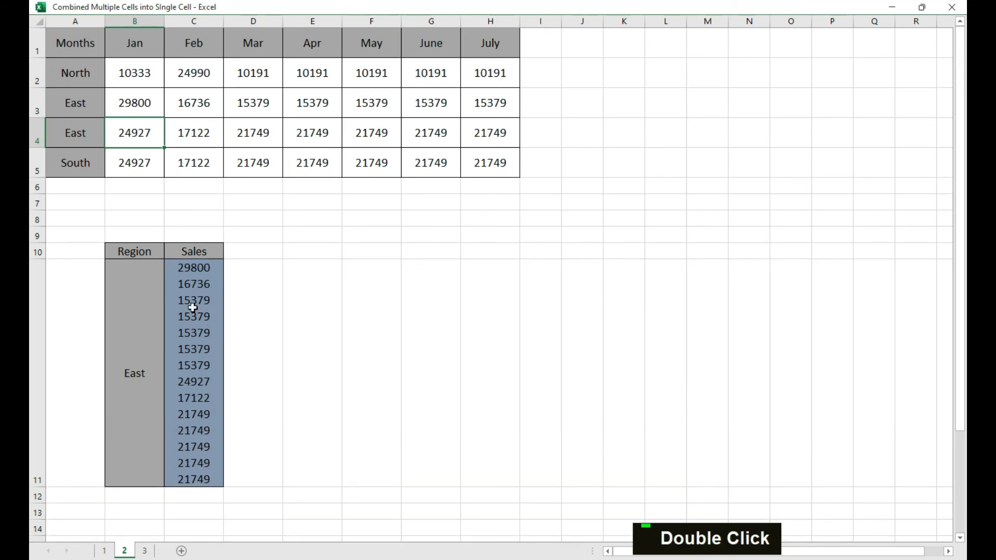
drag(144, 106, 464, 129)
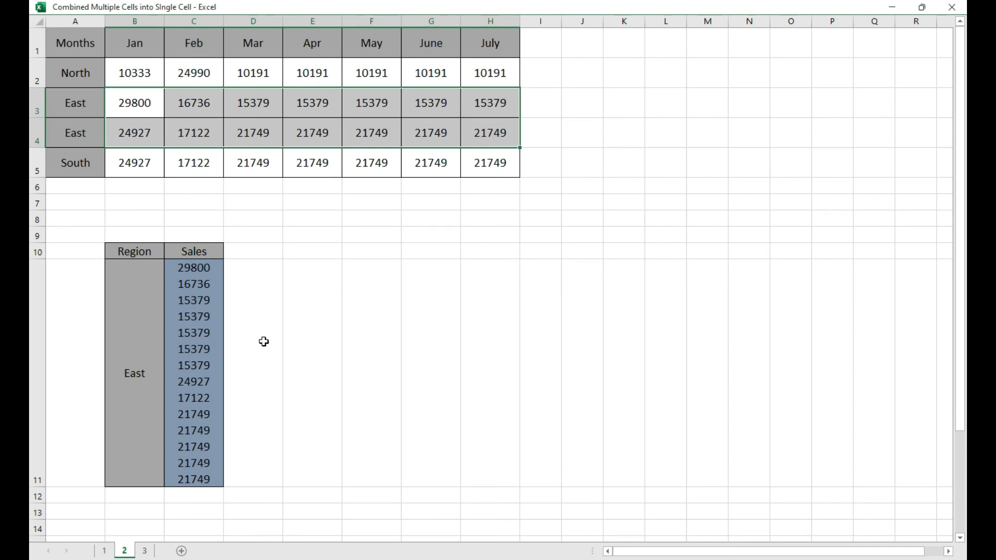
Start a formula in the empty cell E11, beside the Region and Sales table.
click(294, 340)
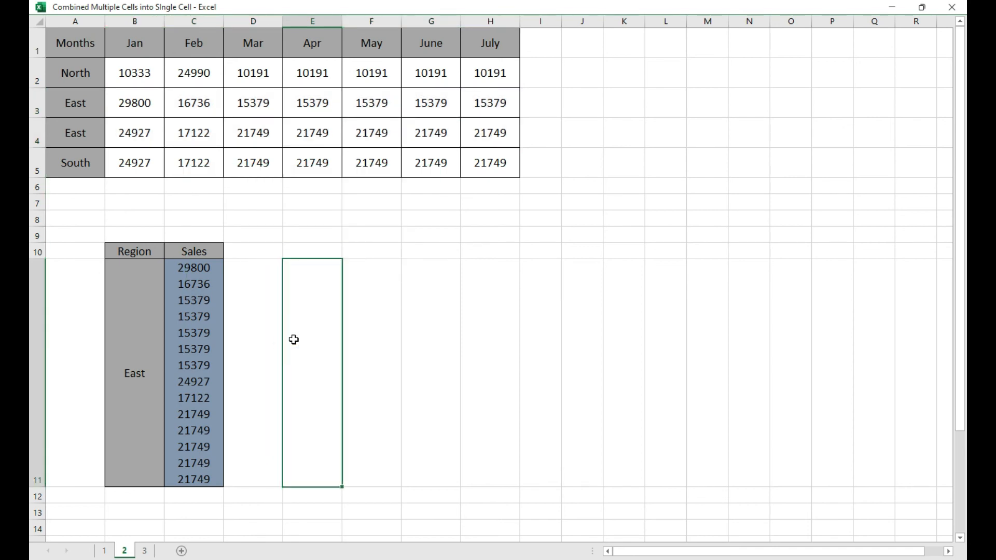
text(=)
key(Left)
key(Left)
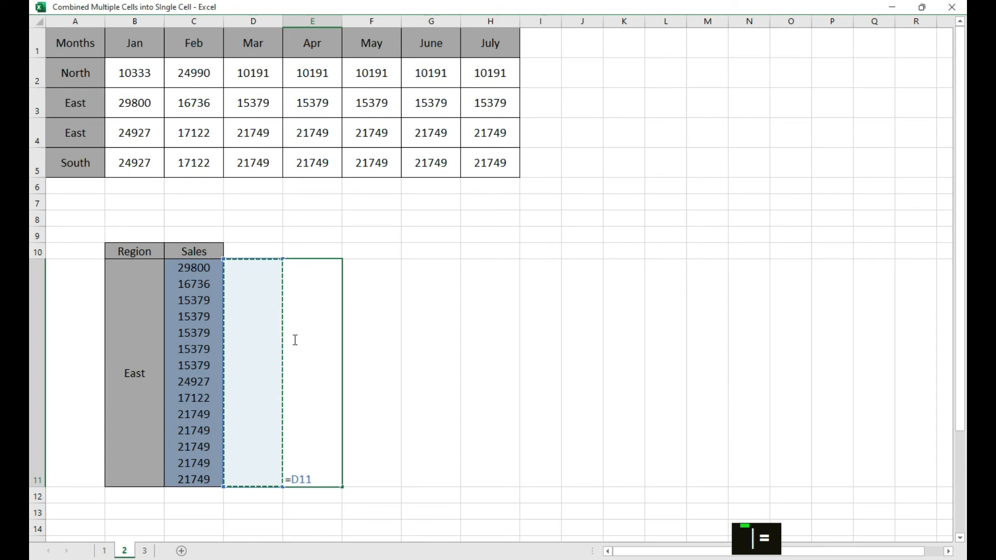
key(BackSpace)
key(BackSpace)
key(BackSpace)
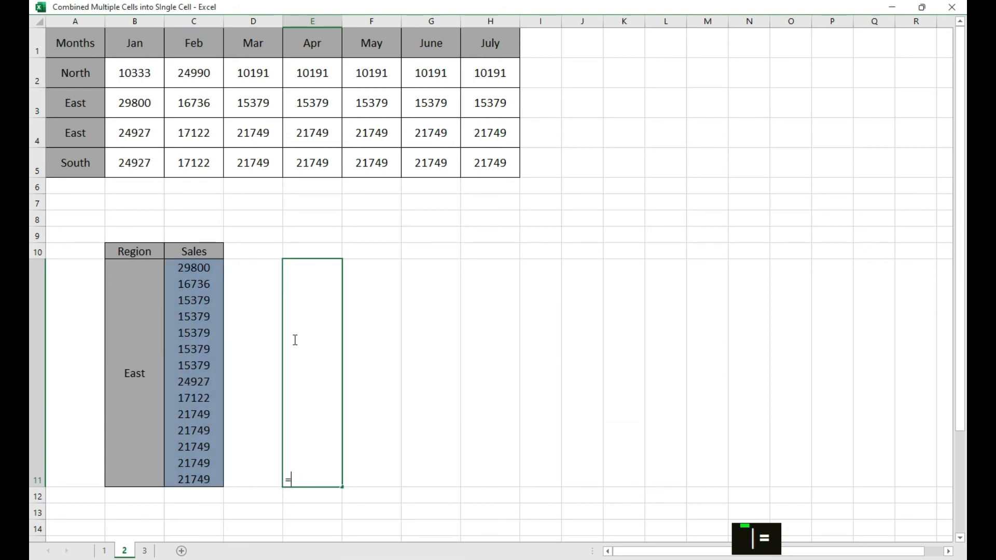
Complete the E11 formula with FORMULATEXT referencing C11 to show the Sales cell's formula as text.
text(form)
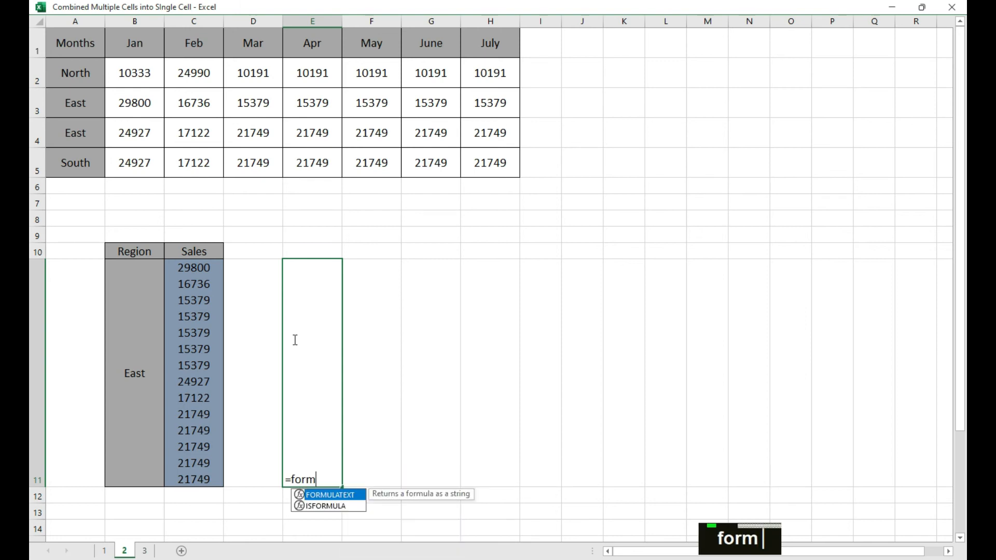
text(ula)
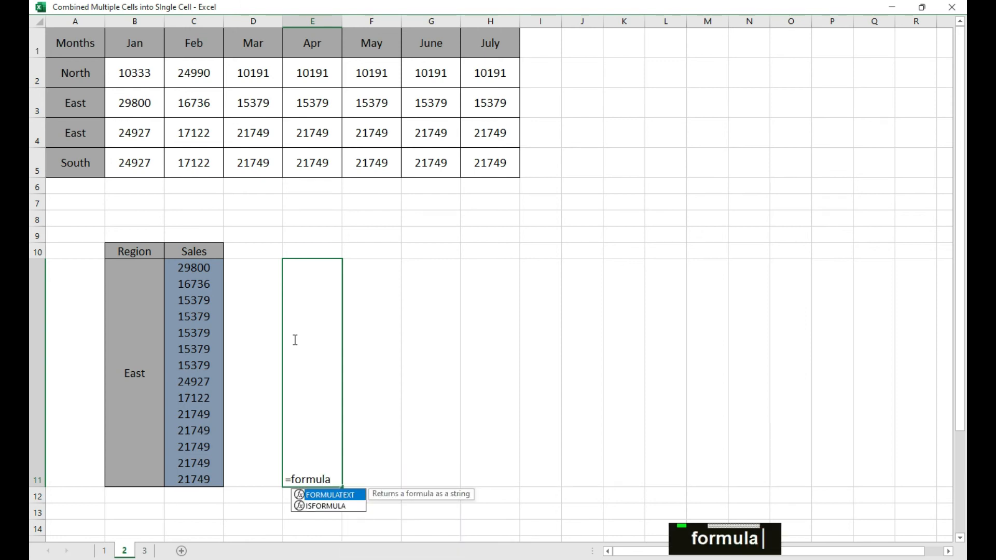
text(text)
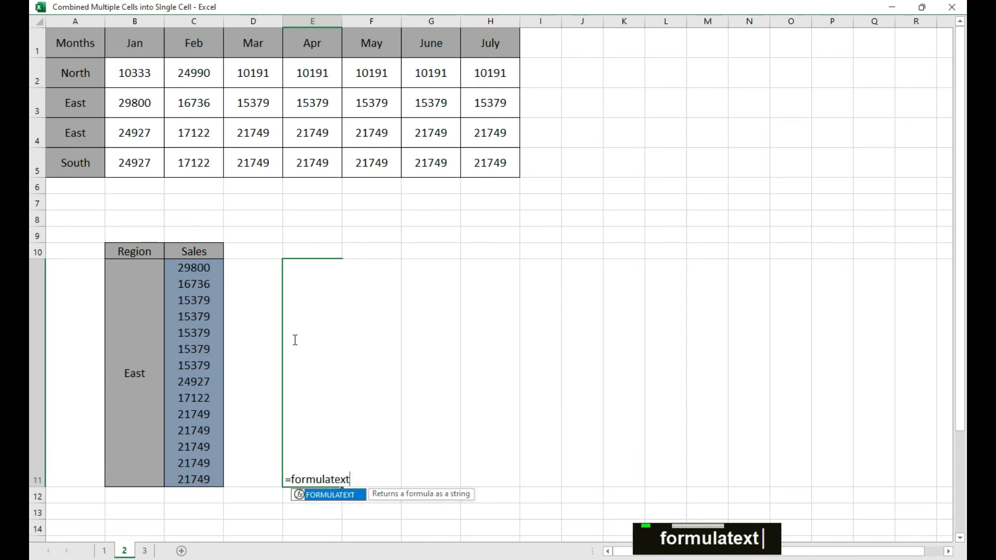
text(()
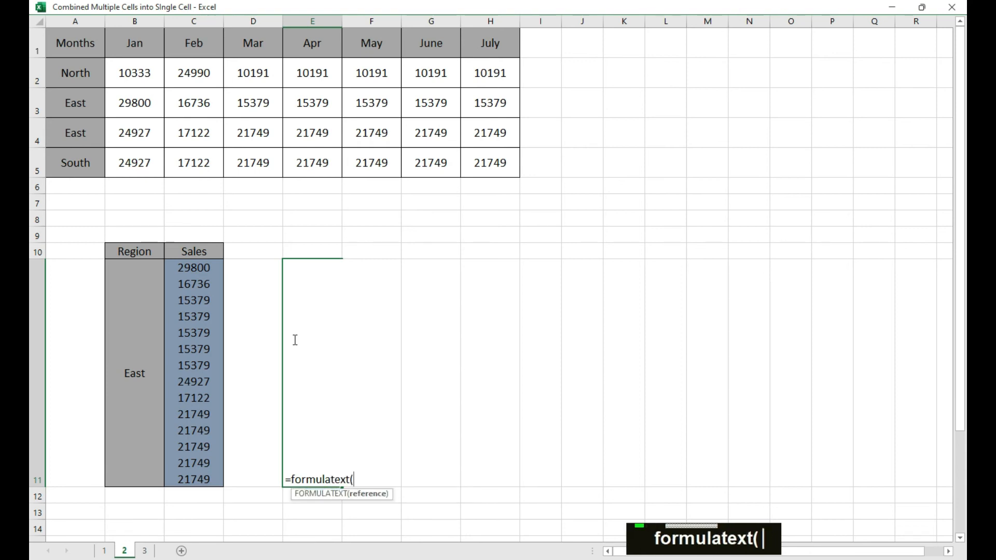
click(194, 348)
key(Return)
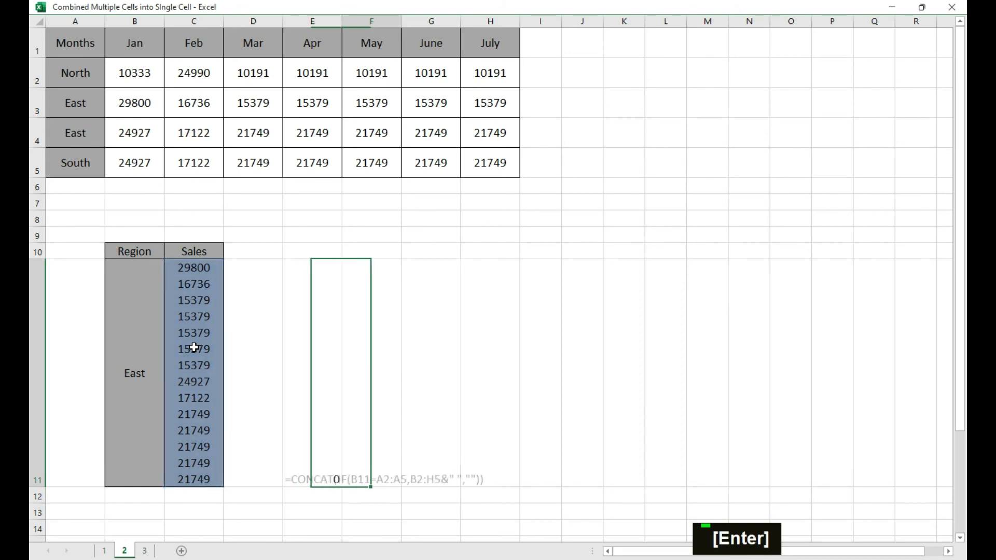
click(308, 440)
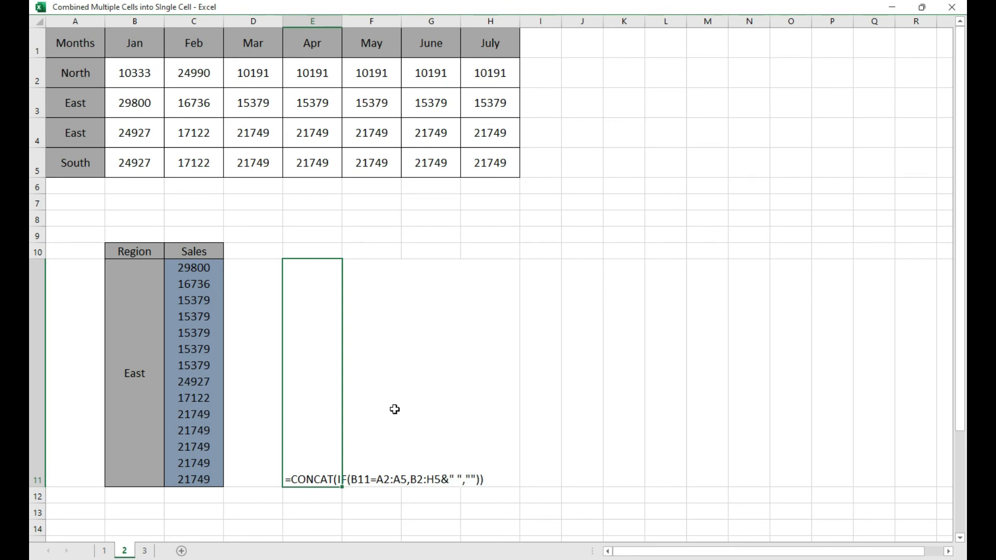
Switch to sheet 3, review the record in A2:D2, and start a TEXTJOIN formula in F2 with CHAR(10) as the delimiter.
key(ctrl+Page_Down)
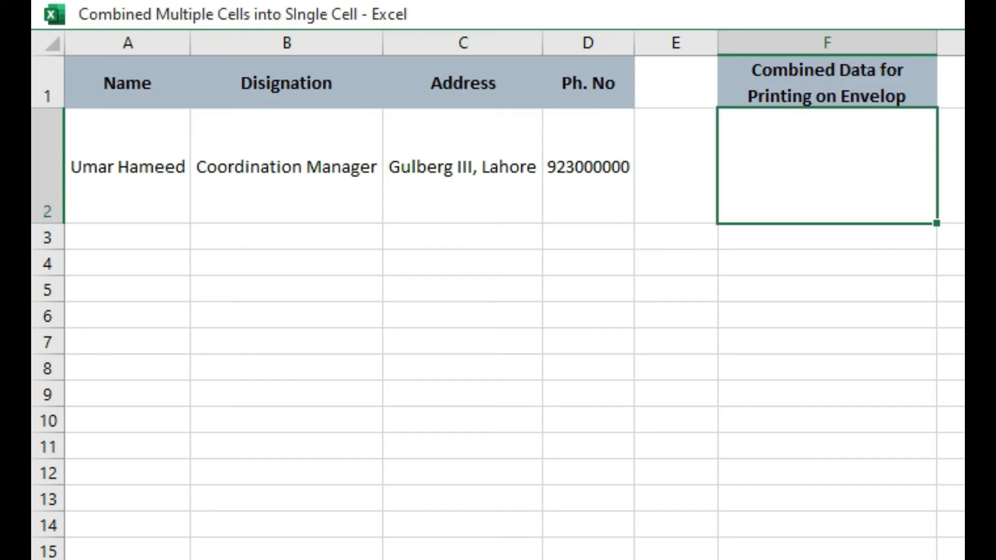
drag(109, 169, 573, 175)
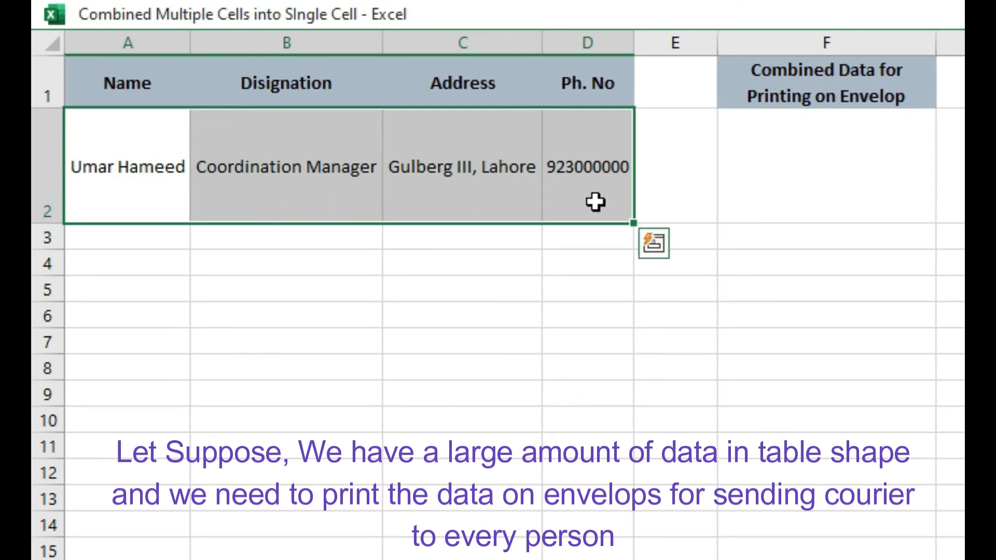
click(829, 164)
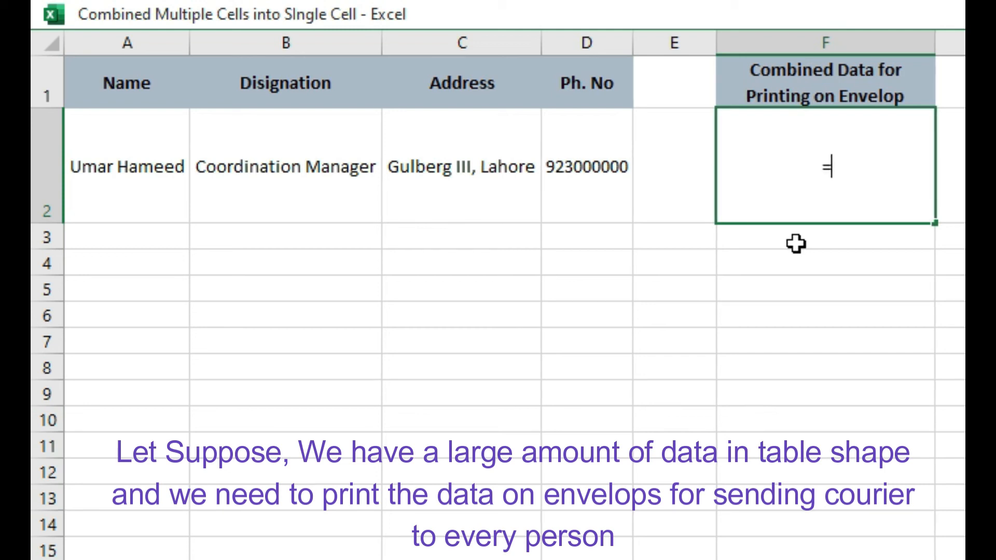
text(text)
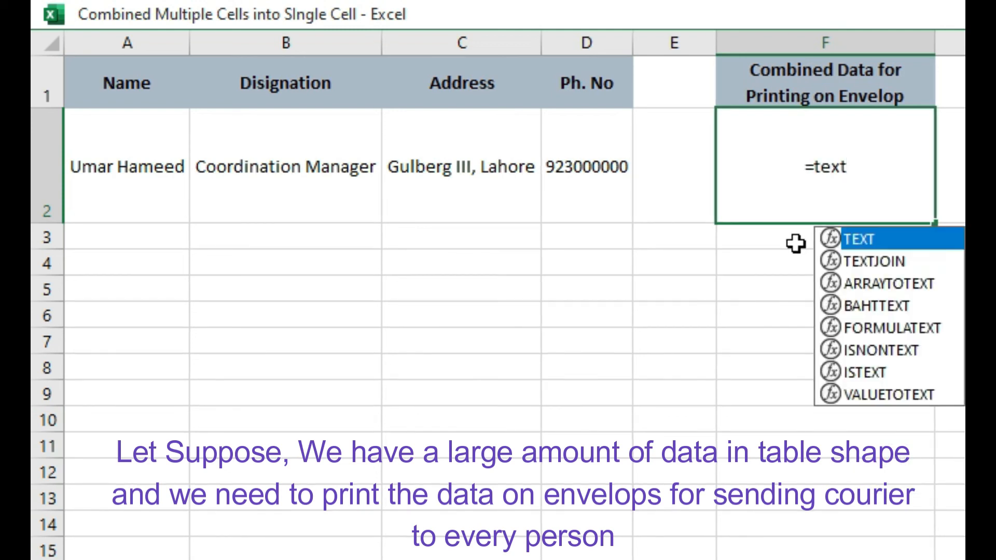
text(join)
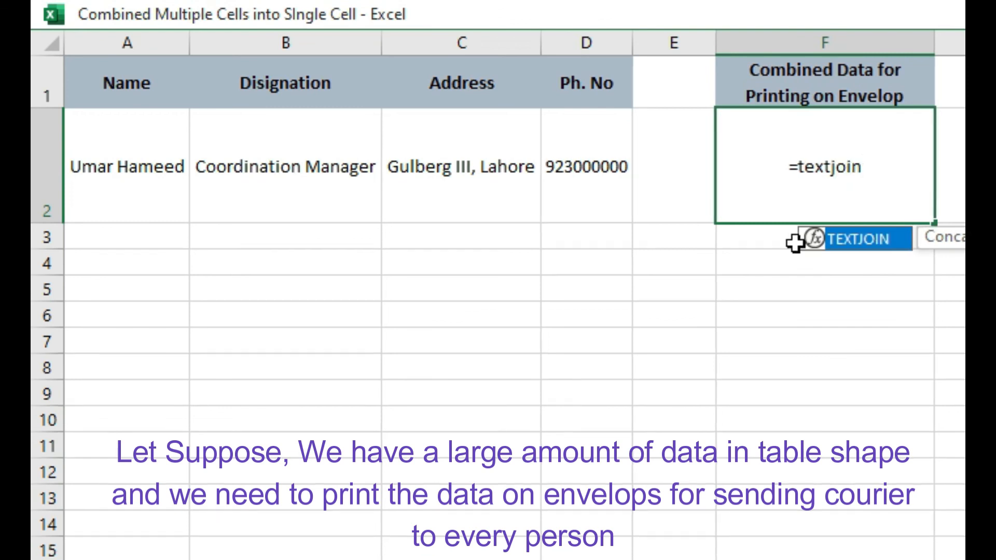
text(()
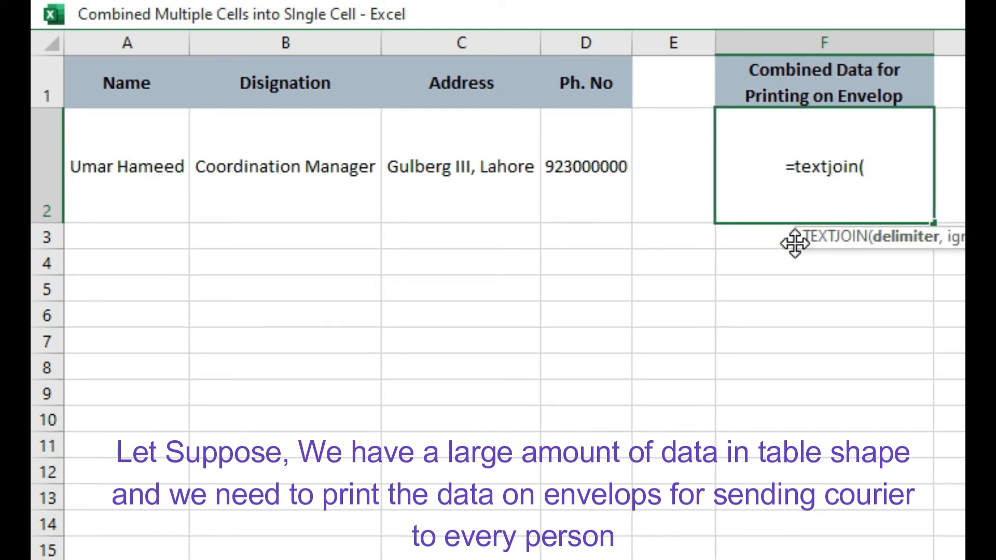
text(char)
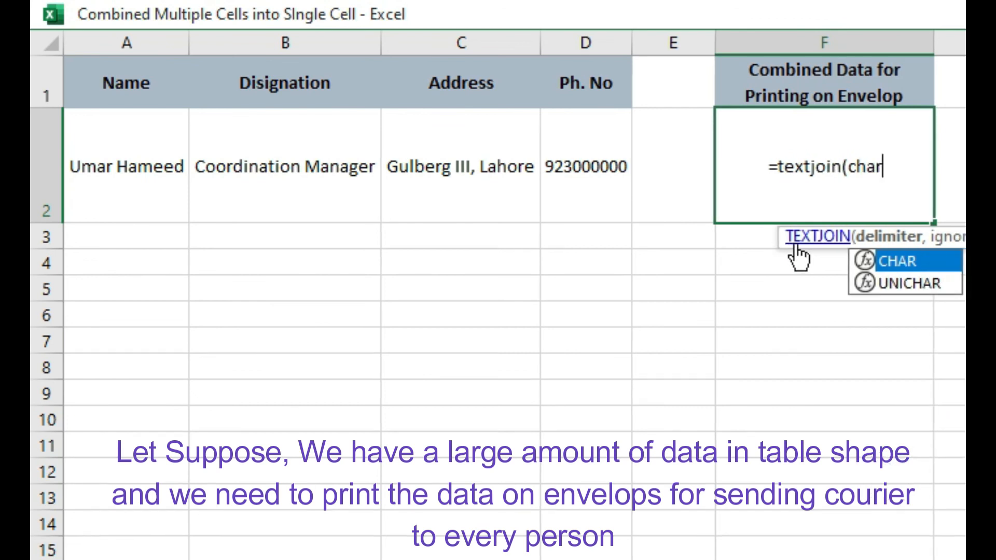
text((10)
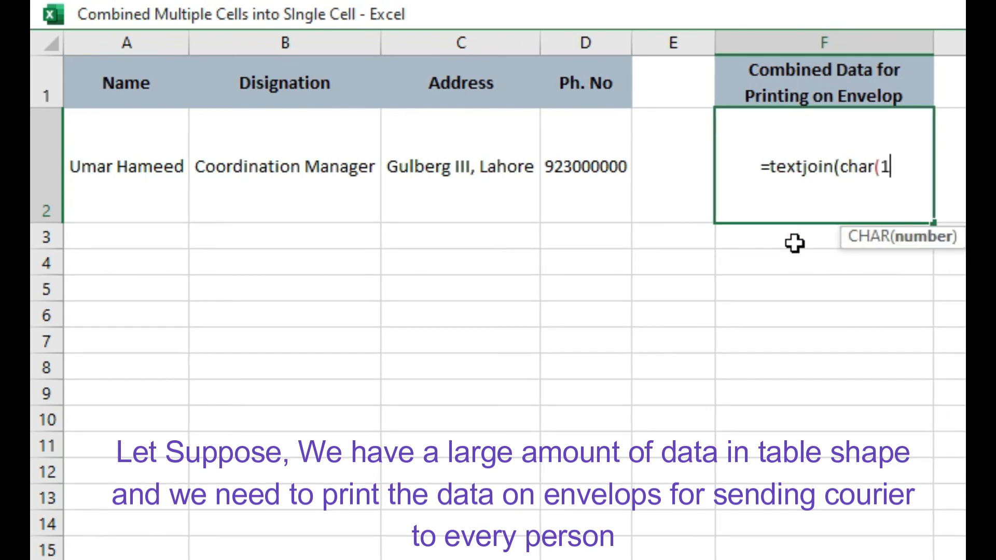
text())
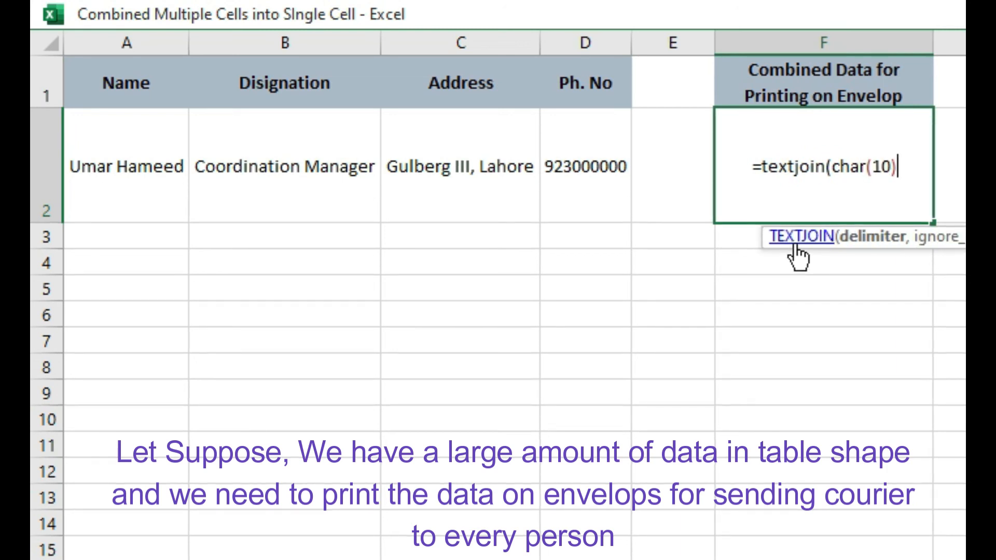
Complete the F2 TEXTJOIN formula with TRUE to ignore empty cells and A2:D2 as the text range, closing the parenthesis.
text(,)
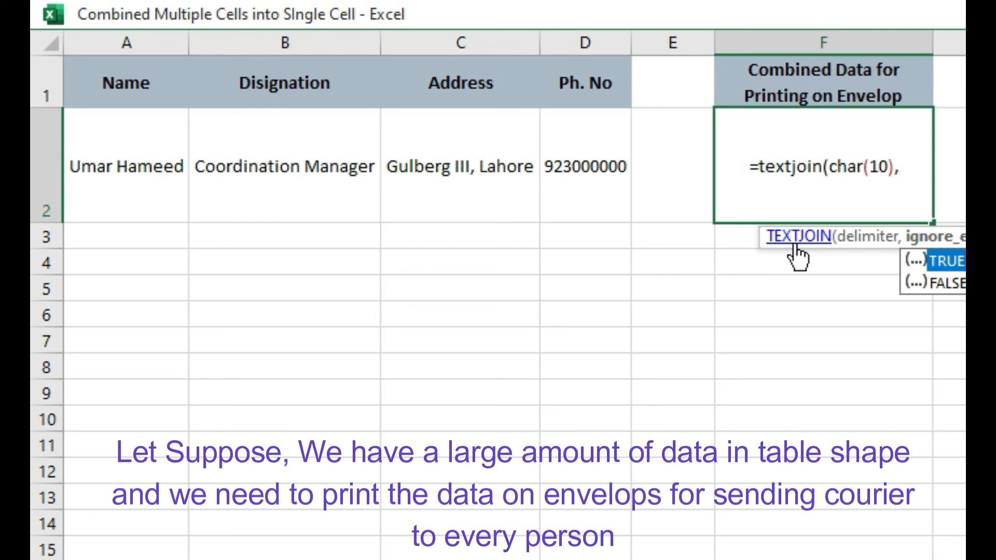
text(Tr)
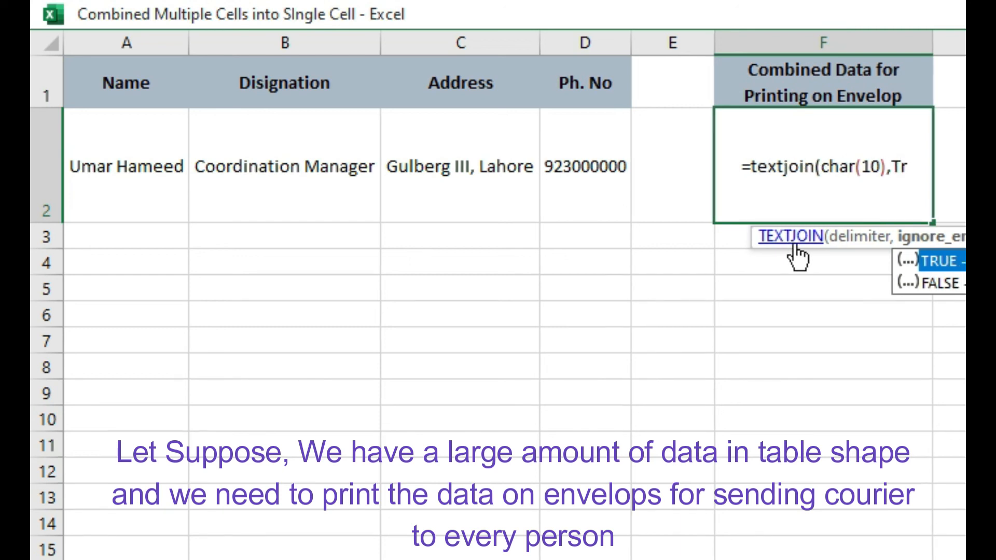
text(ue,)
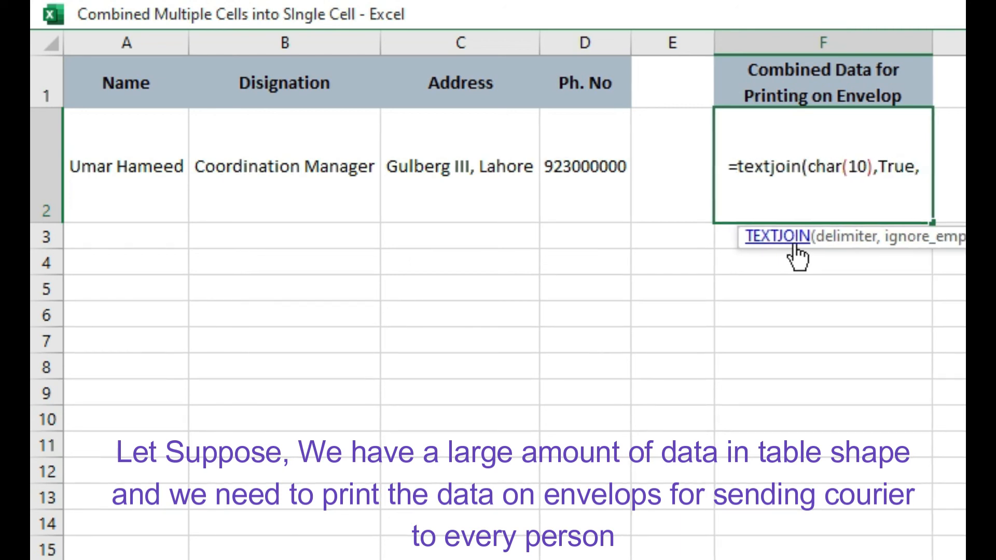
drag(137, 179, 555, 188)
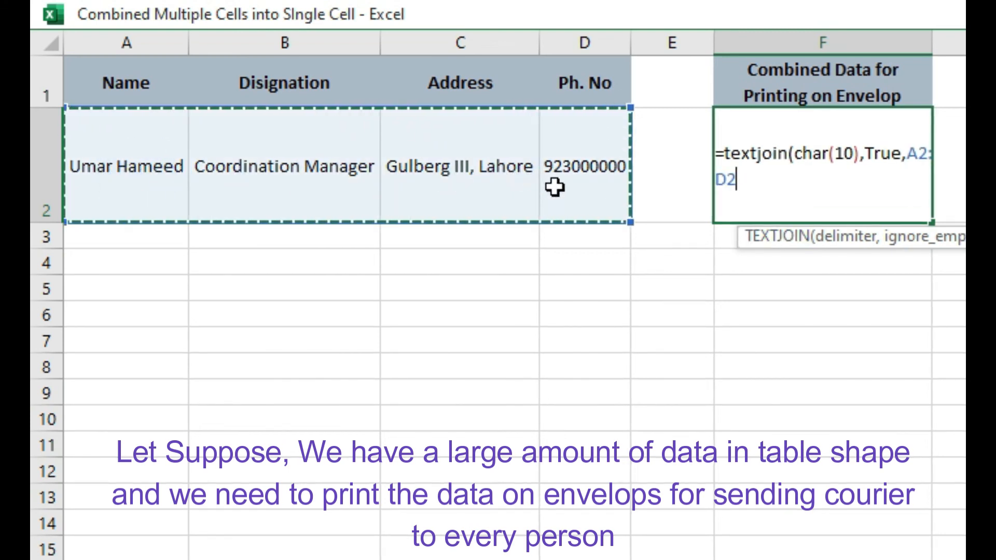
key(Return)
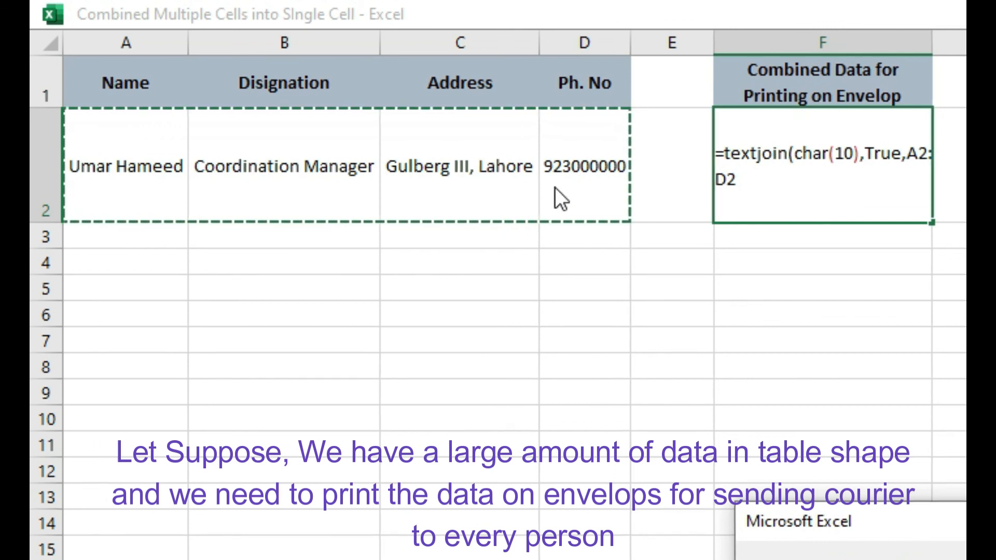
key(Return)
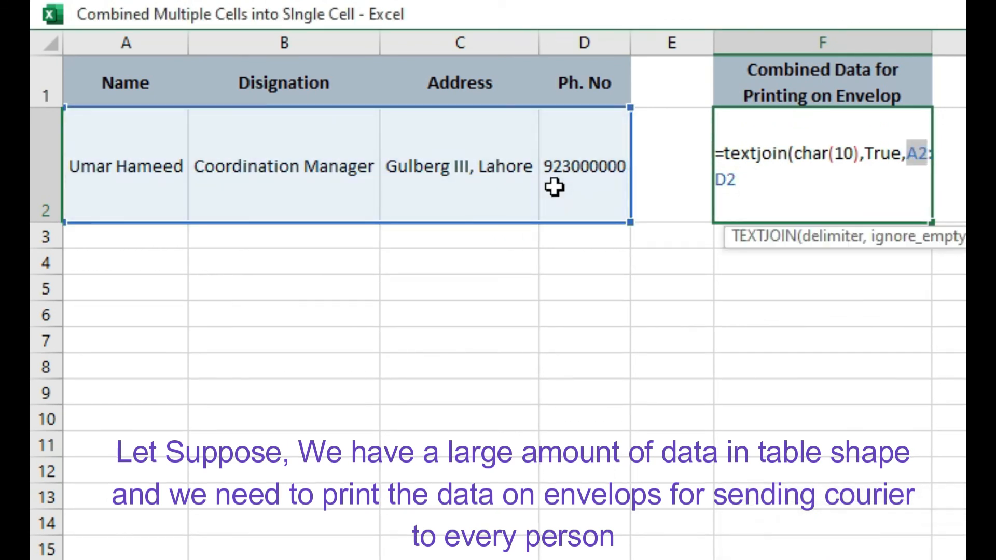
click(746, 182)
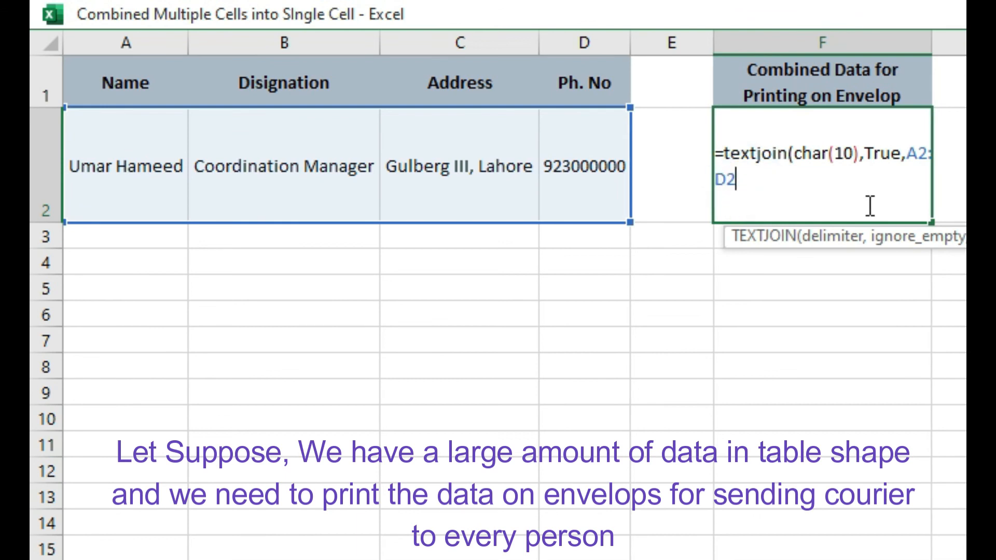
text())
key(Tab)
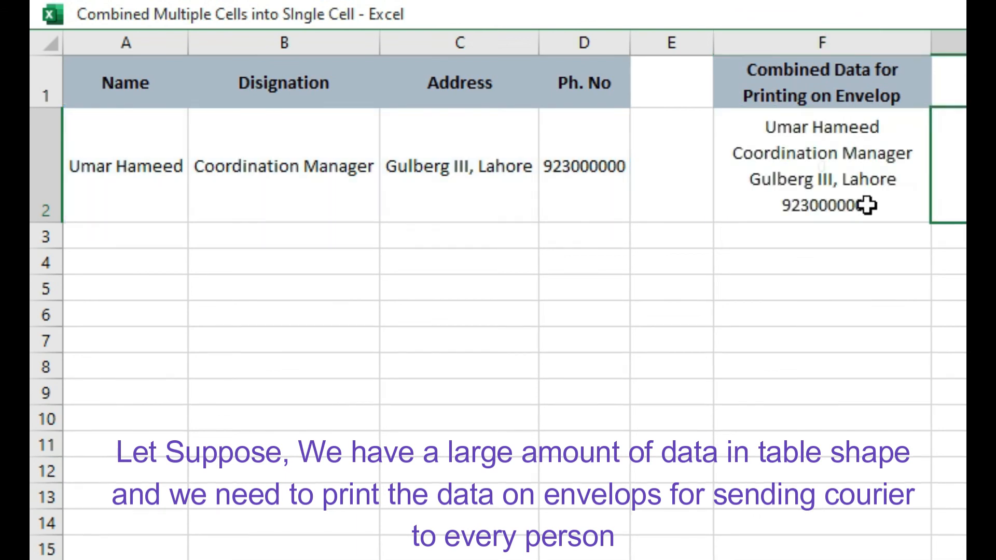
Widen column F so its header fits on one line with generous space around the combined record.
click(868, 205)
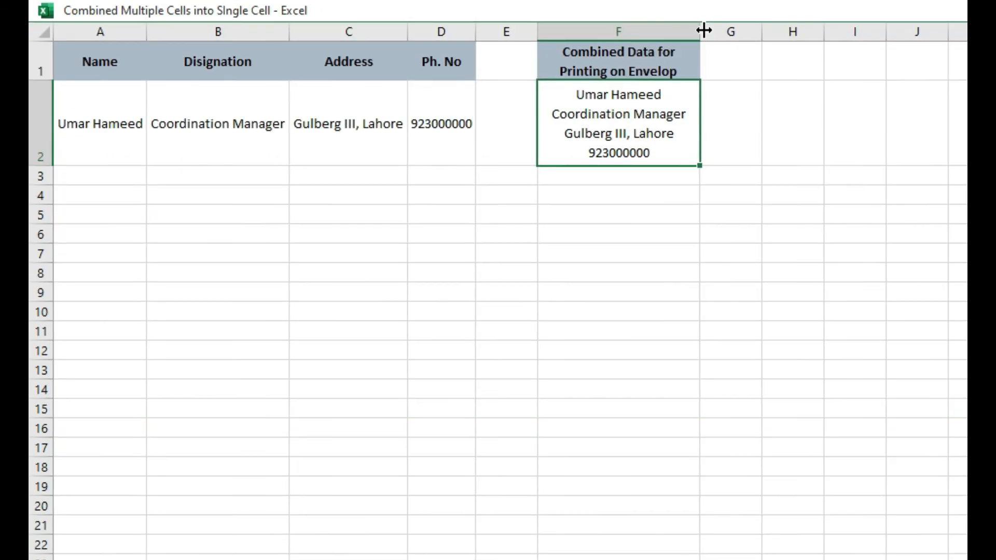
drag(704, 30, 817, 31)
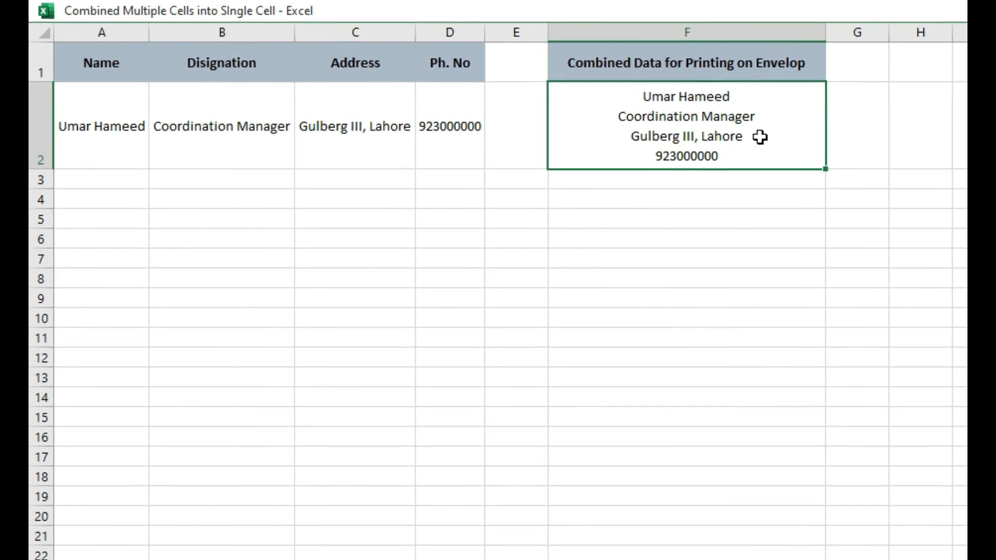
drag(826, 33, 907, 34)
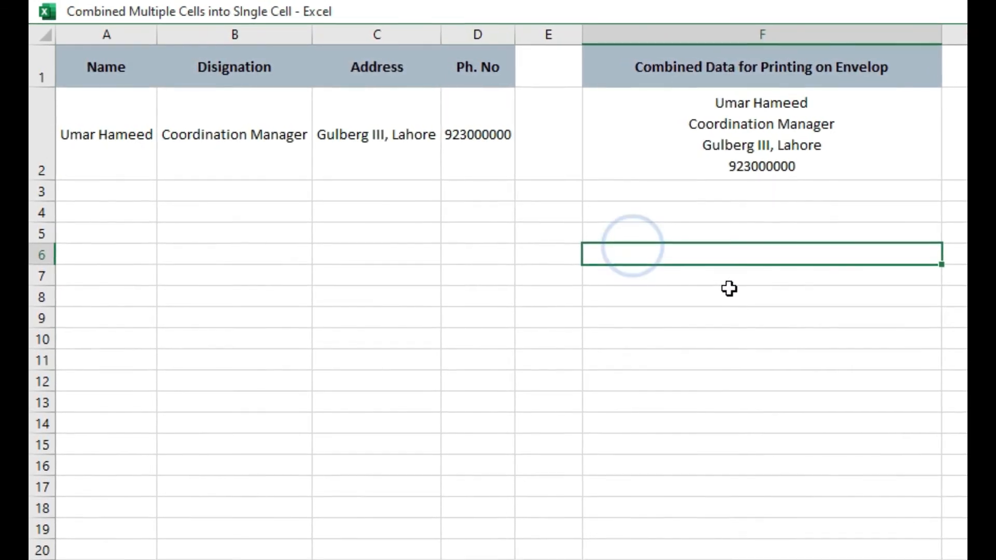
Enter the note "Char(10) is Used for Enter" in cell F6, below the combined record.
text(Char(10) is Used)
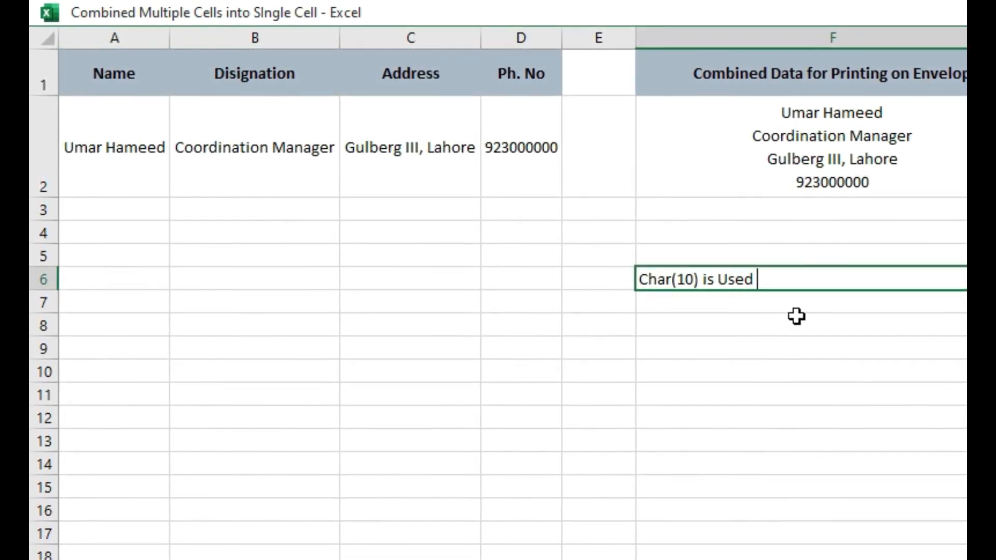
text(Enter)
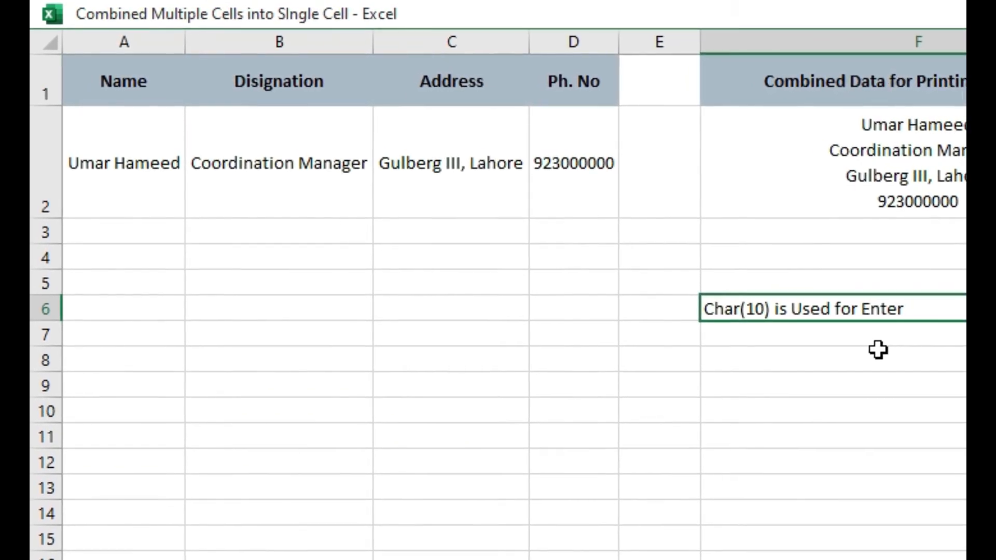
Autofit the width of the Ph. No column to show the phone number in full.
ctrl+scroll(879, 350, up, 3)
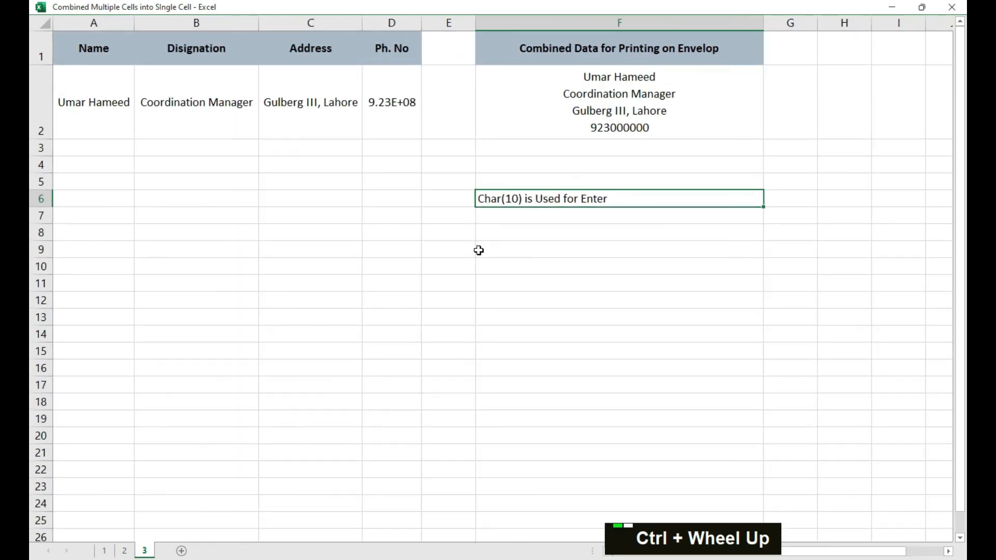
ctrl+scroll(479, 250, up, 1)
ctrl+scroll(478, 250, up, 2)
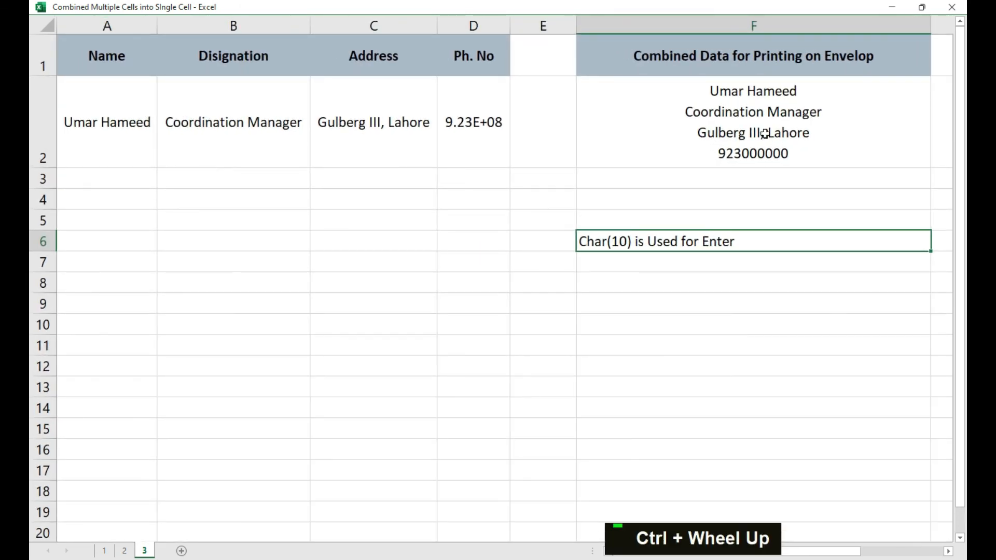
double_click(508, 20)
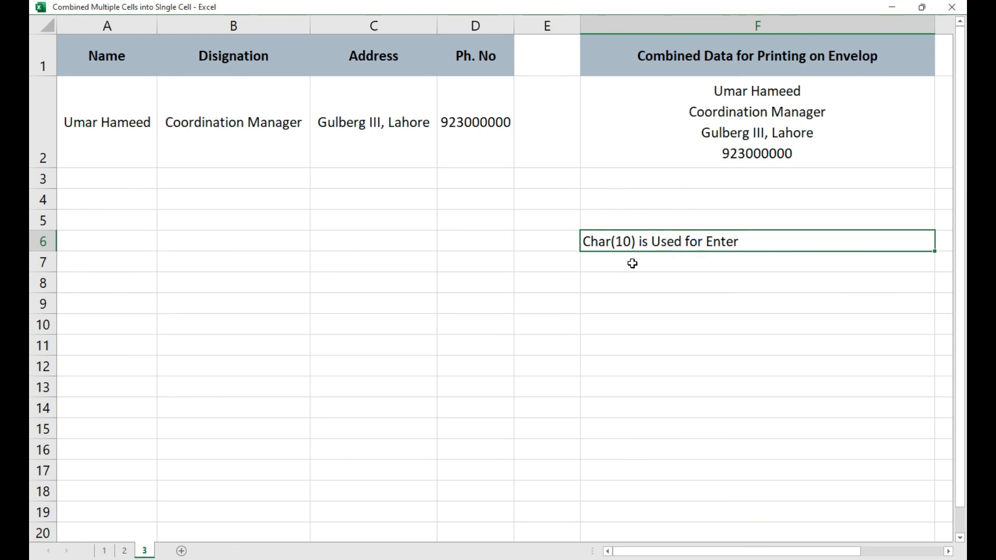
scroll(472, 263, down, 1)
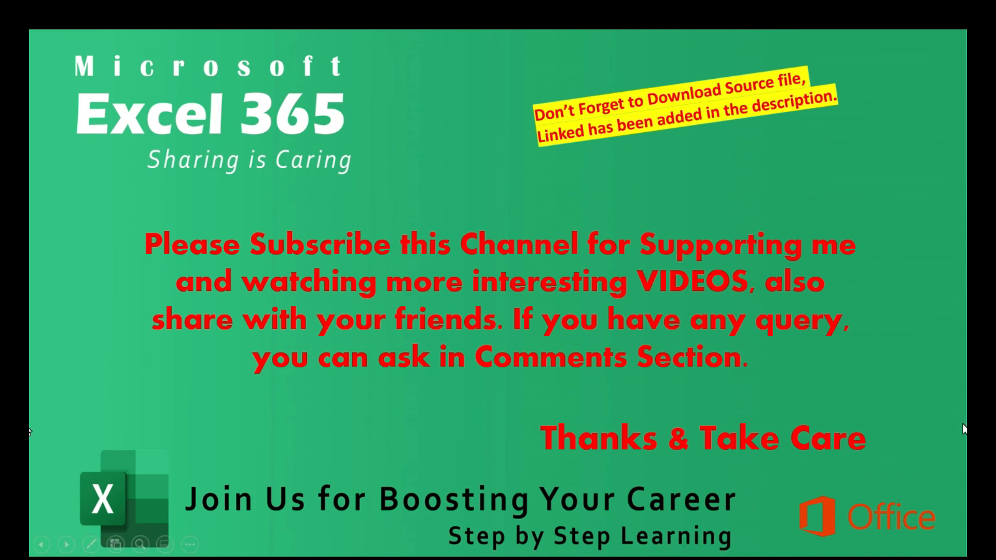